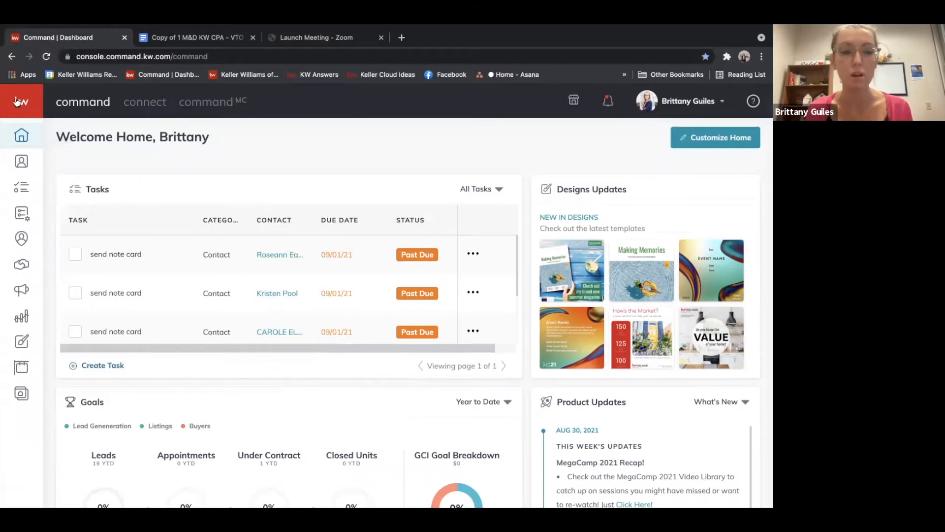
Start creating a new Print design from the Designs section
click(17, 102)
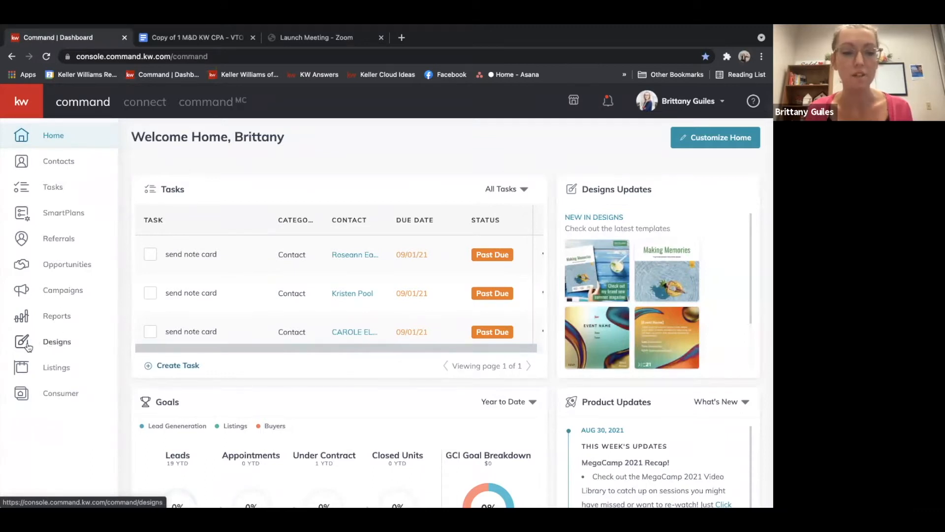
click(53, 343)
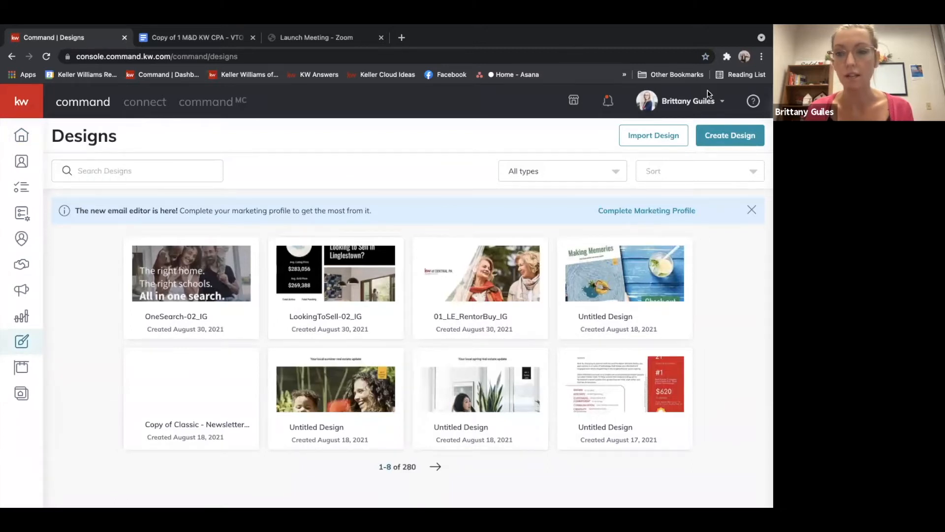
click(720, 136)
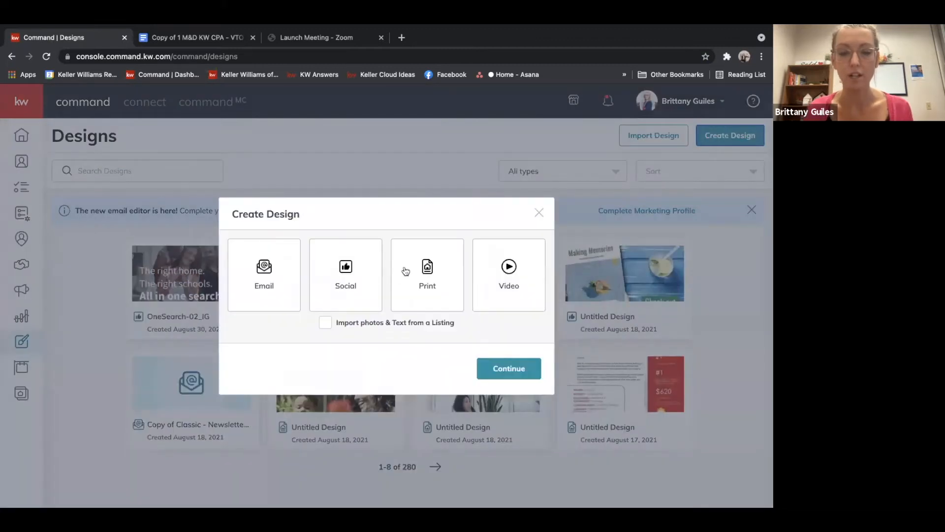
click(427, 267)
click(499, 368)
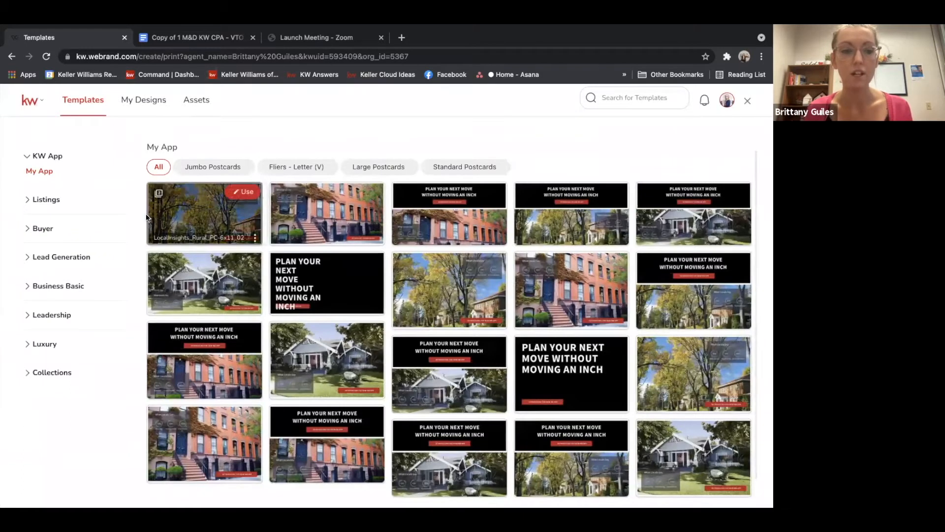
Open the 2021 Q3 Magazine template from the Lead Generation Personally-Branded Zine category
click(49, 261)
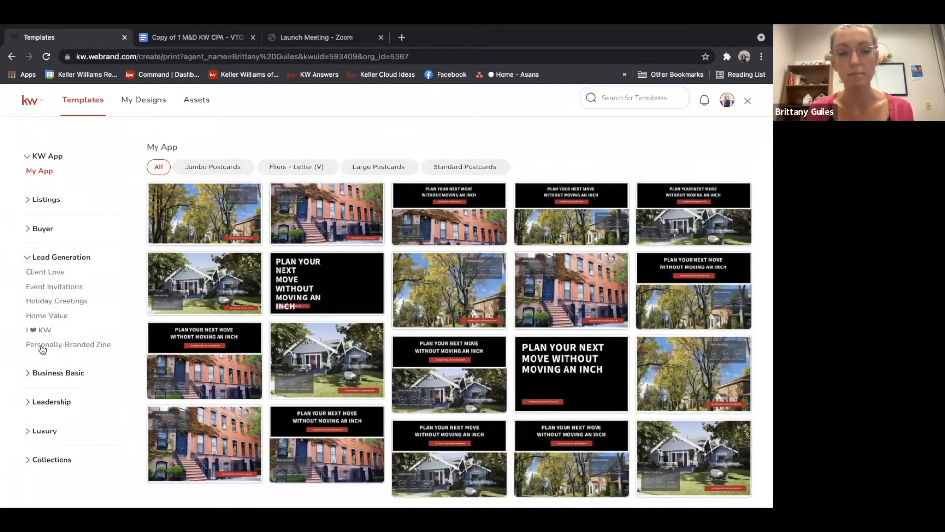
click(89, 345)
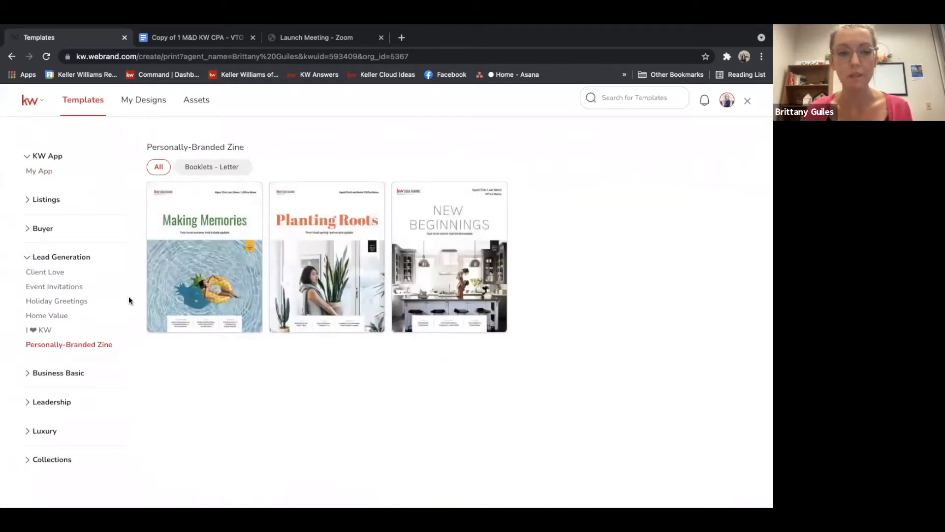
mouse_move(248, 260)
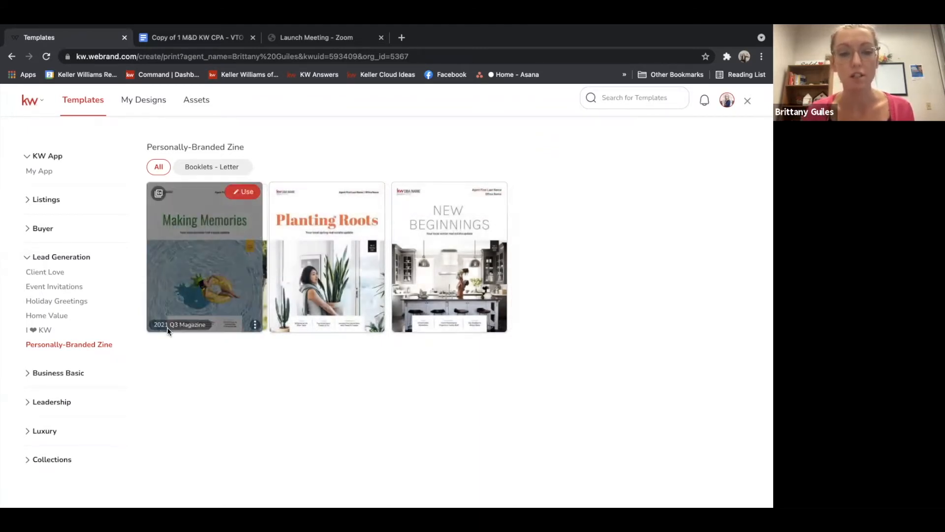
click(243, 193)
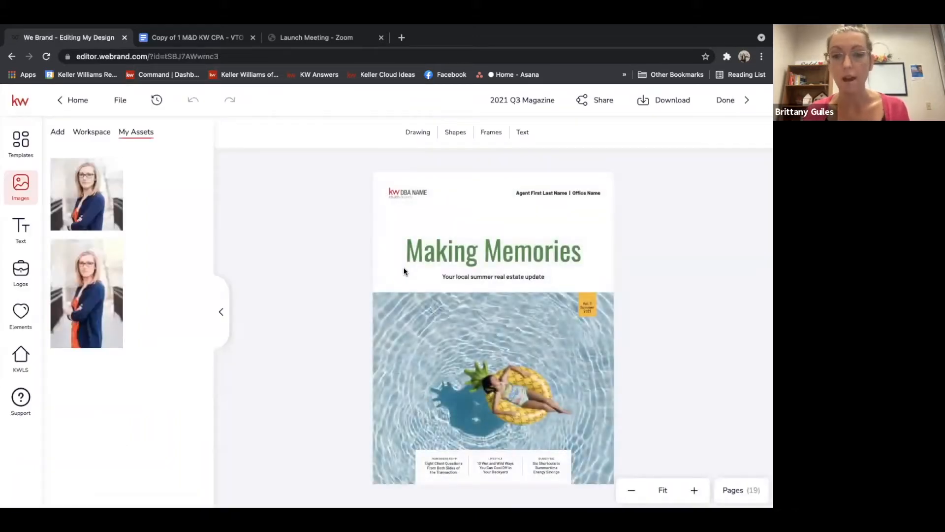
Show the template pages and add the "A Note From [Agent/Team]" page to the design
click(221, 311)
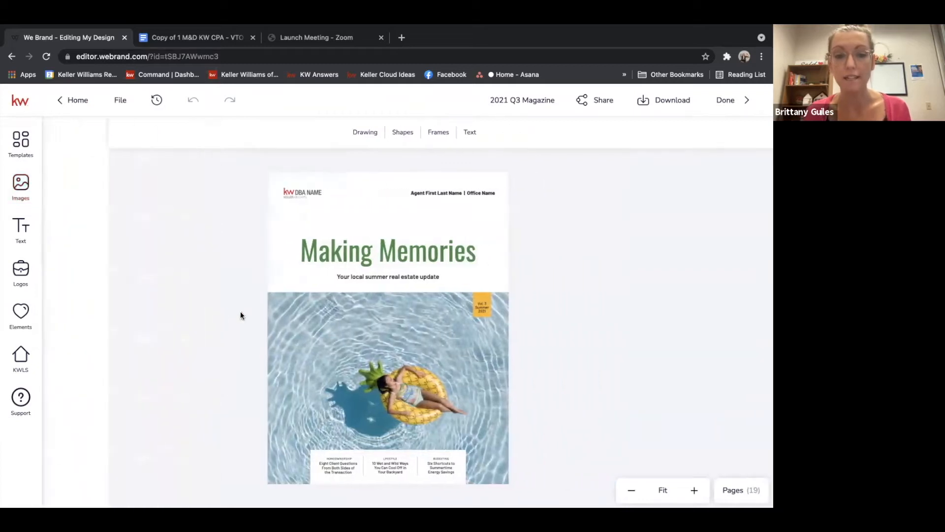
click(20, 148)
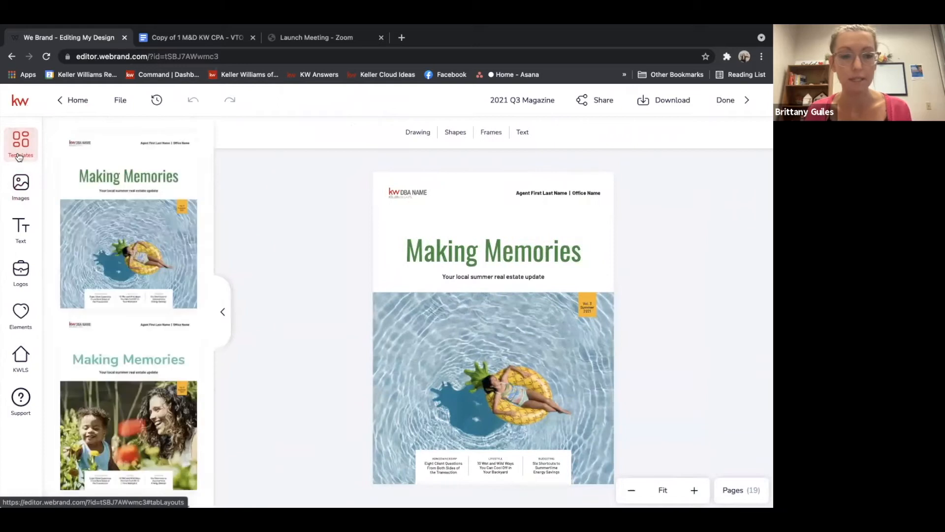
mouse_move(196, 253)
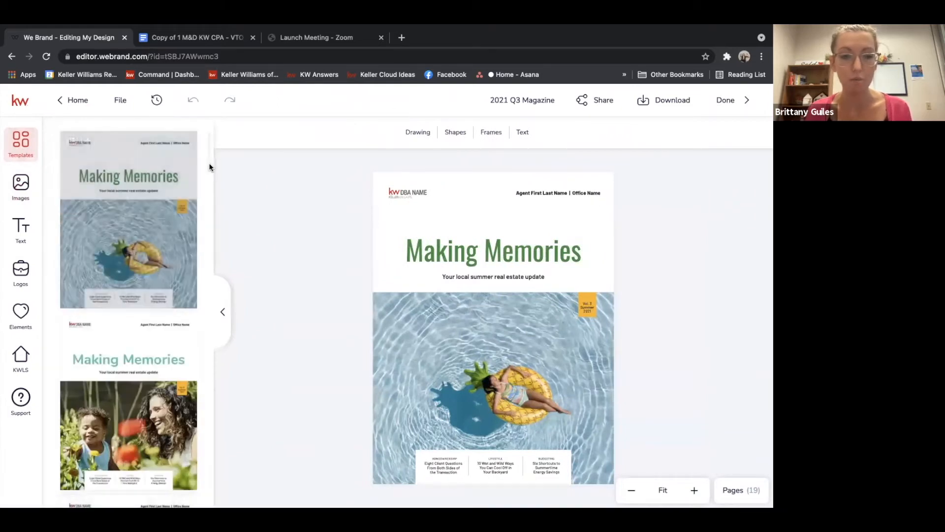
drag(208, 162, 211, 220)
mouse_move(86, 170)
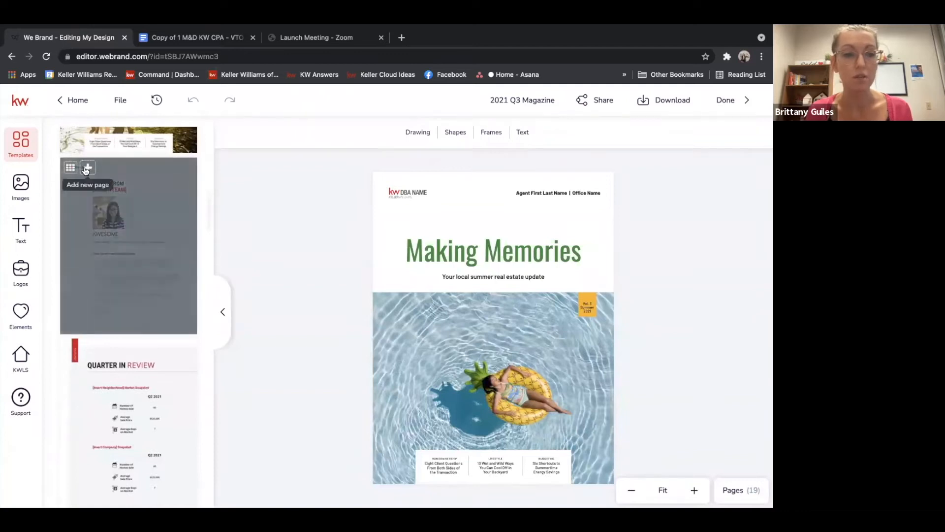
click(87, 168)
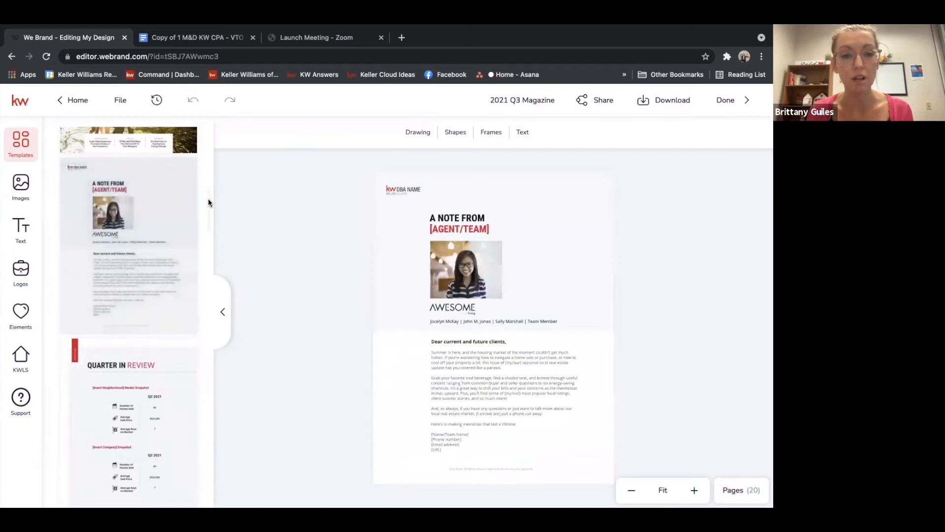
Add the "Quarter in Review" page to the design
drag(208, 202, 208, 209)
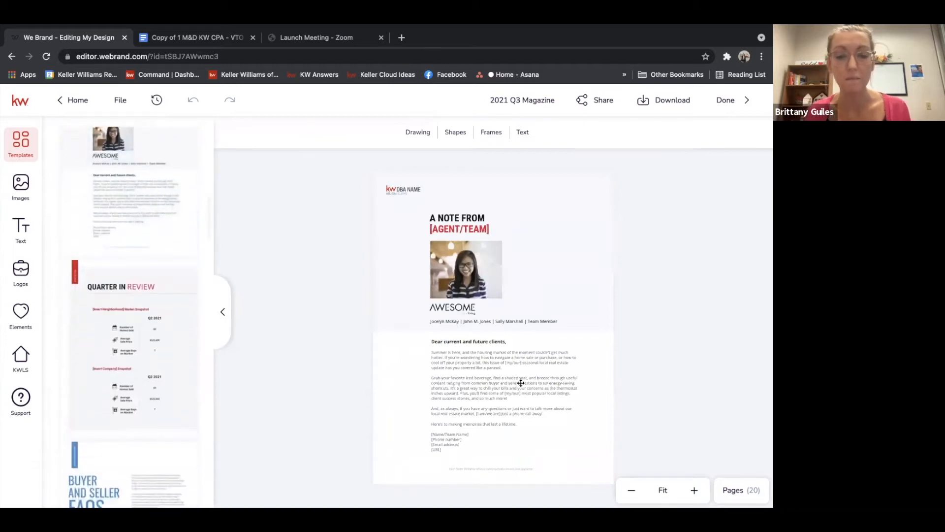
click(485, 367)
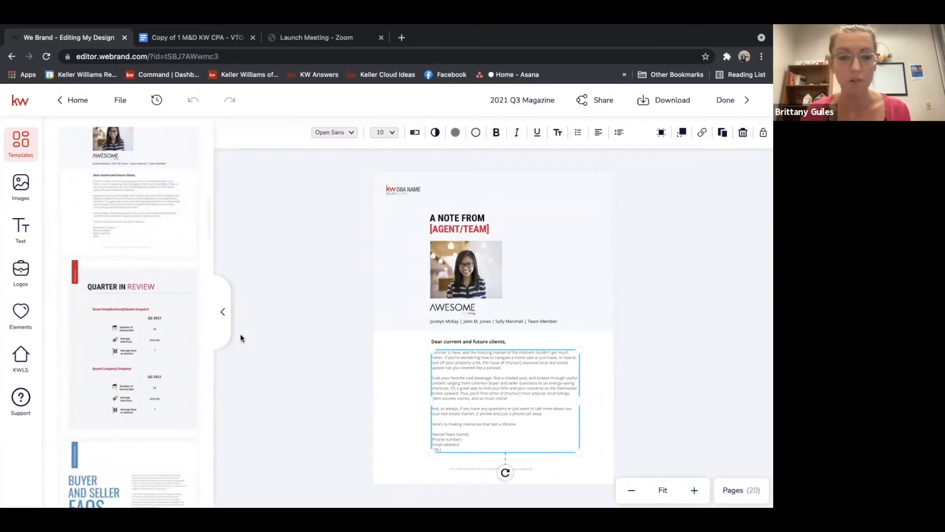
scroll(207, 230, down, 3)
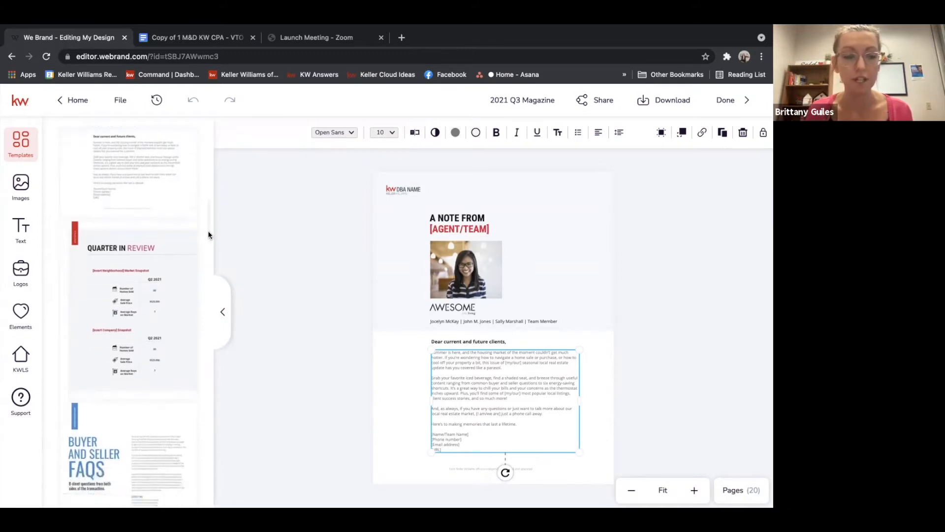
mouse_move(146, 232)
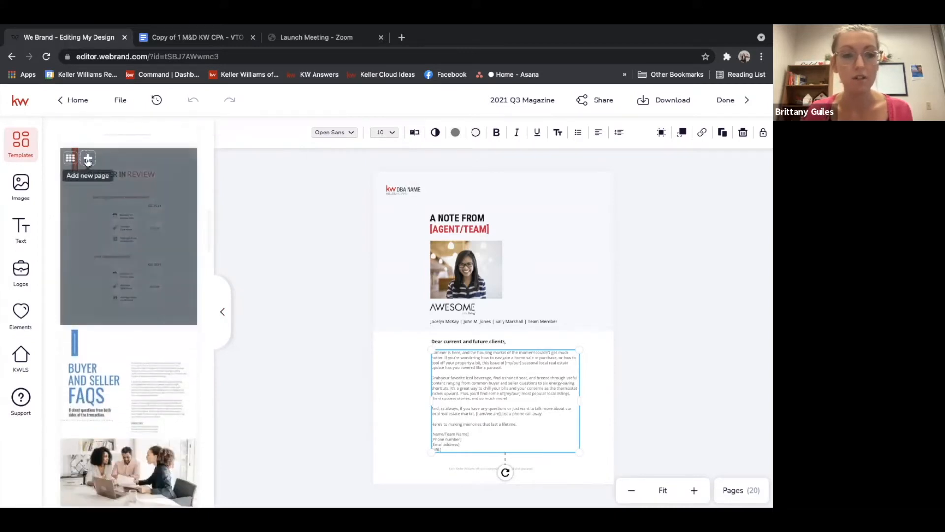
click(87, 159)
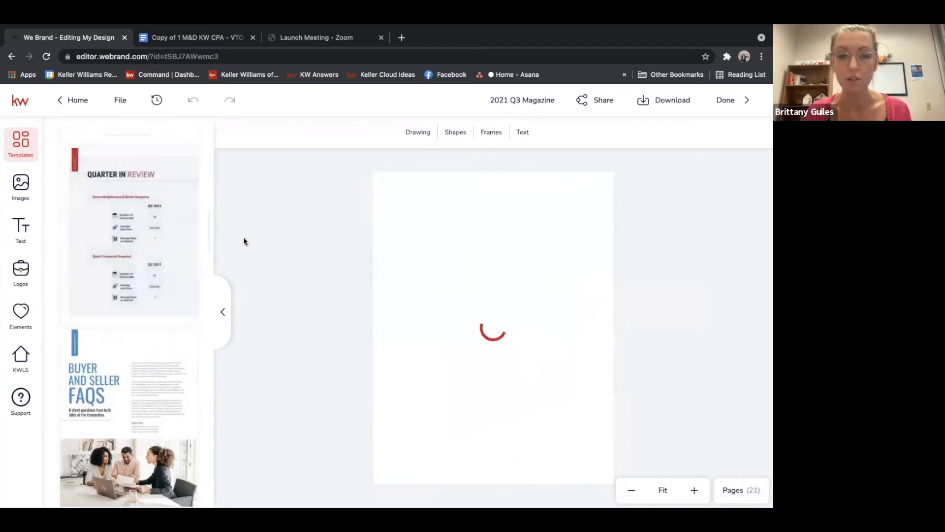
Replace the word "QUARTER" in the review page title with "Monthly"
scroll(209, 225, down, 1)
scroll(210, 226, down, 1)
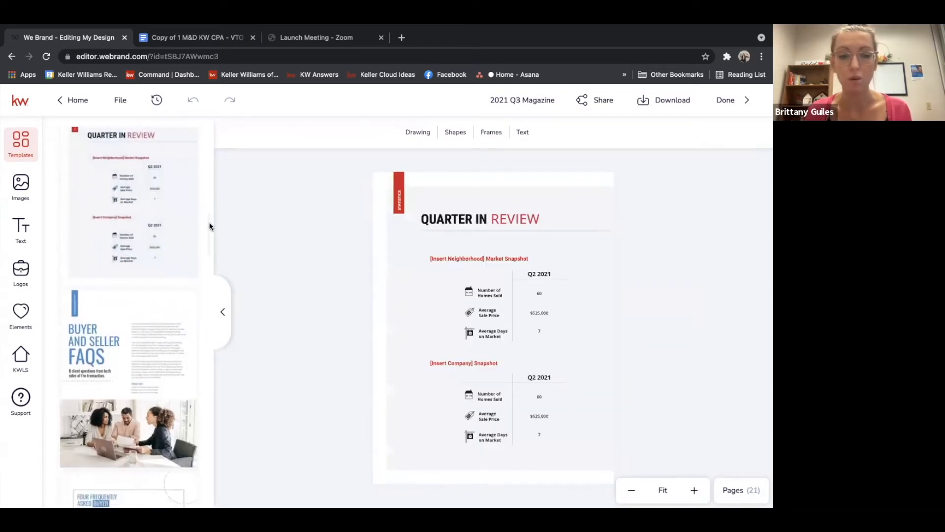
click(446, 217)
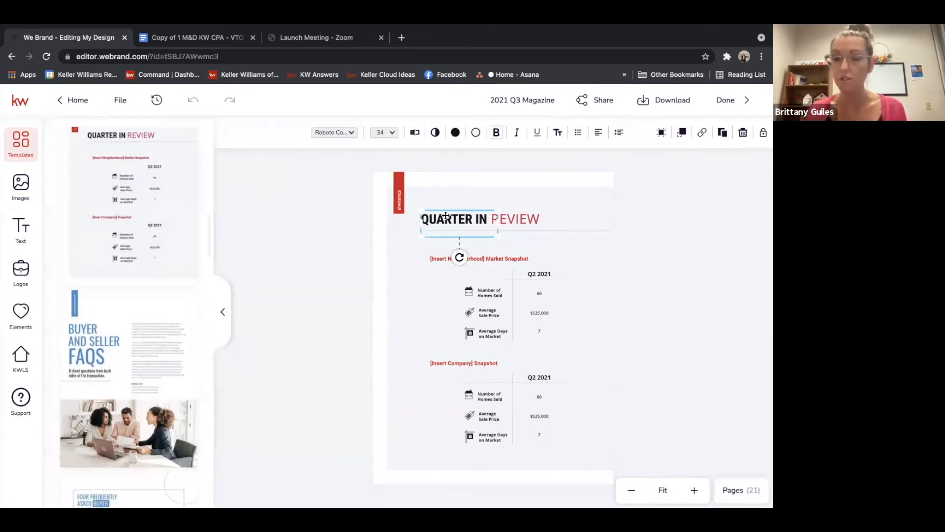
double_click(440, 220)
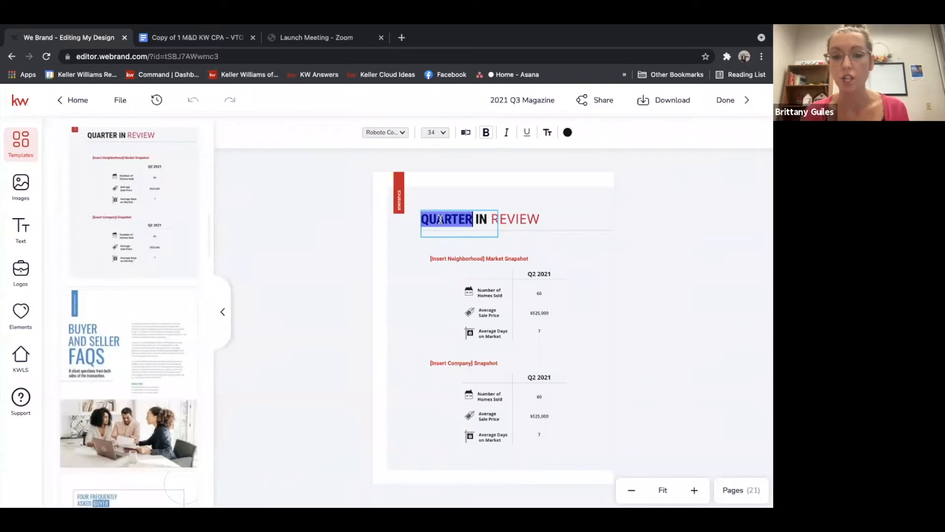
text(Monthly)
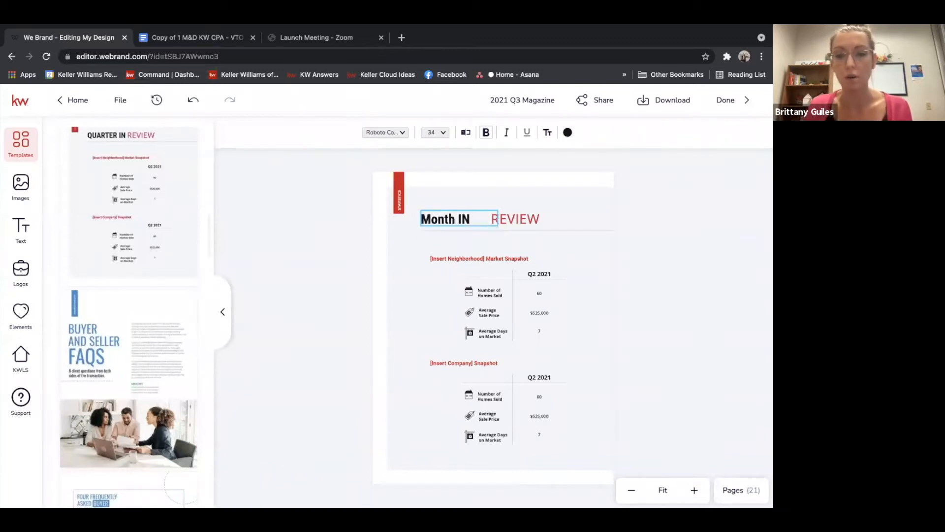
Inspect the market snapshot labels, icons and values on the review page
click(486, 292)
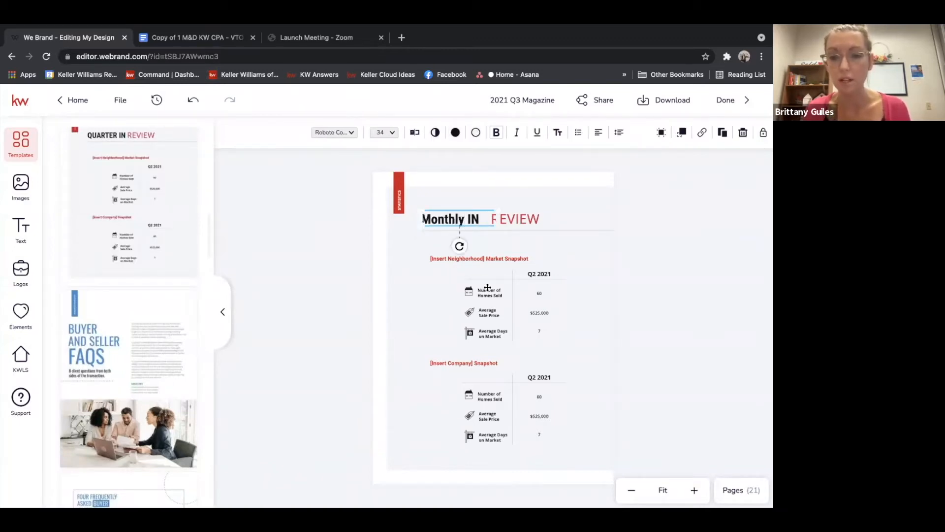
click(537, 272)
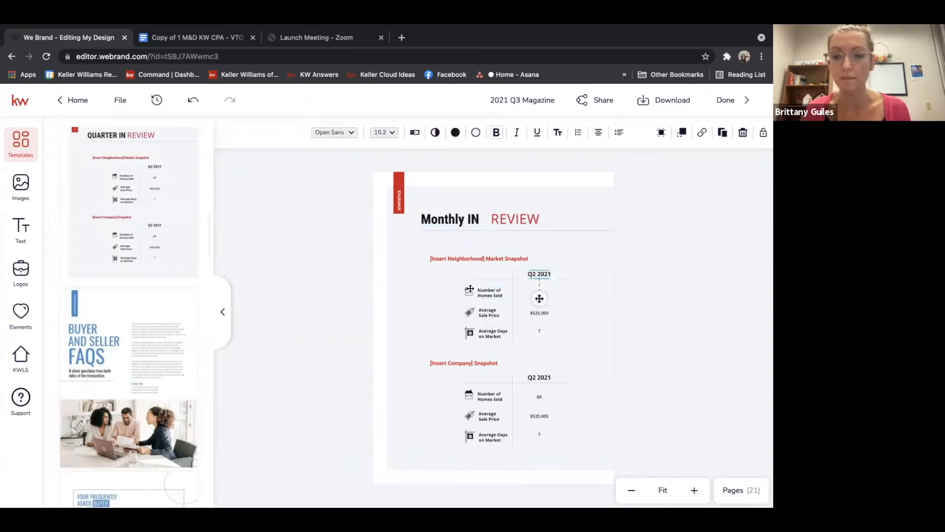
click(470, 290)
click(467, 333)
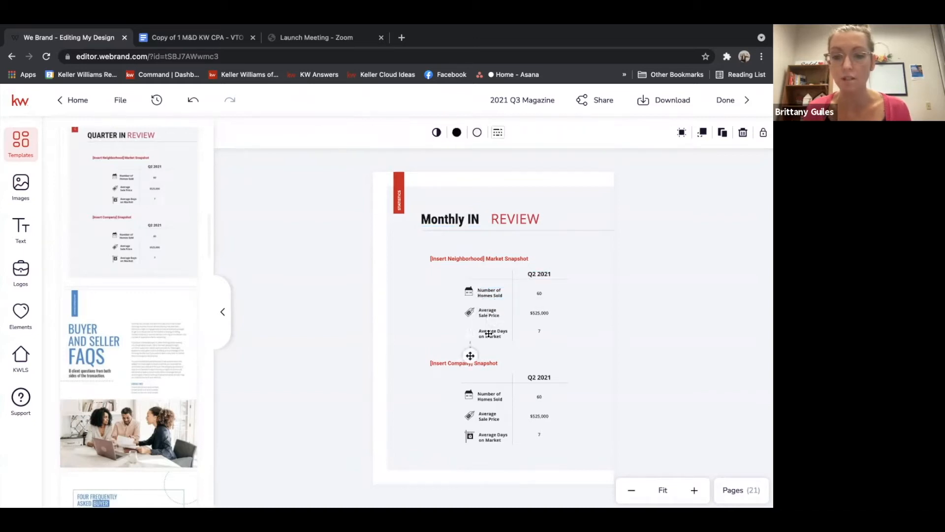
click(488, 334)
click(536, 332)
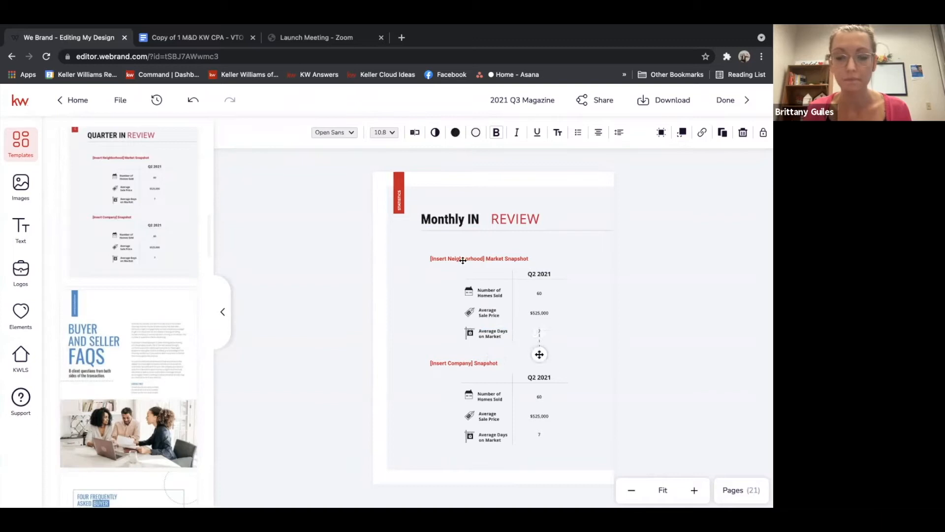
click(454, 260)
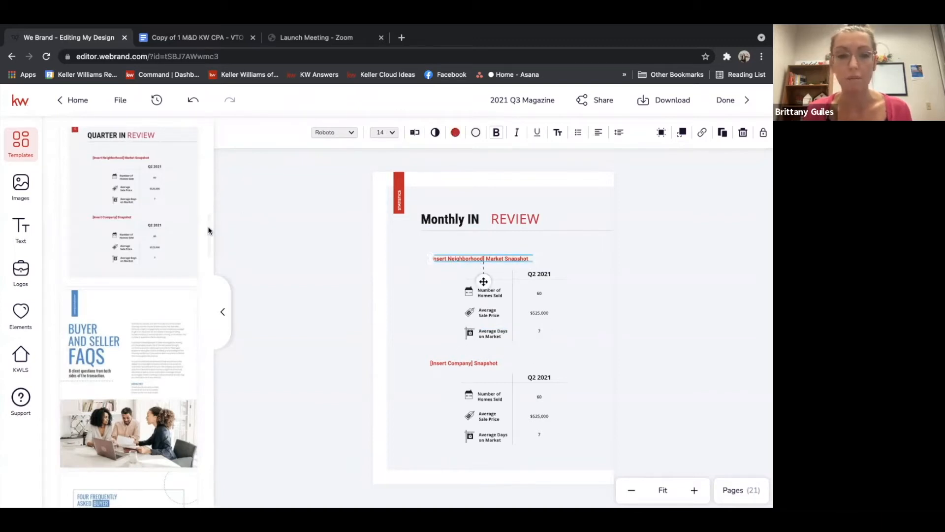
Add the "Buyer and Seller FAQs" page to the design
drag(209, 231, 208, 246)
mouse_move(106, 163)
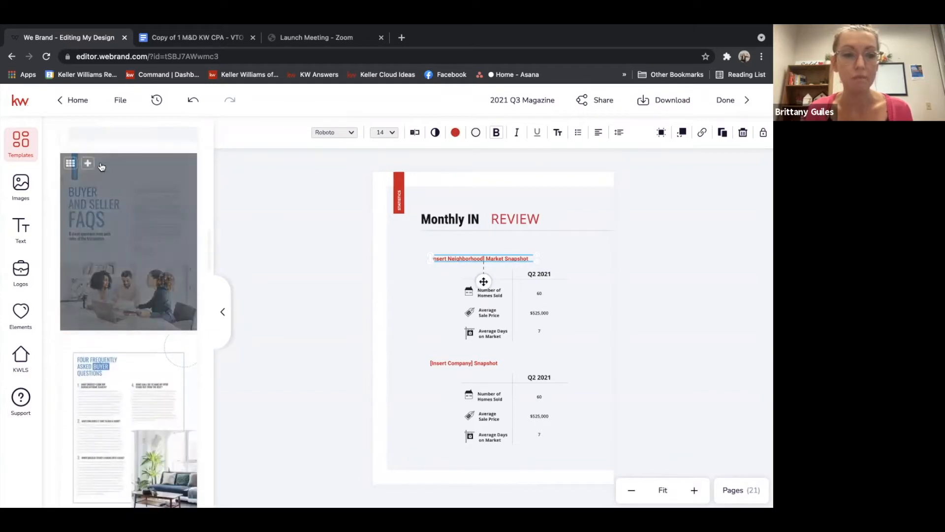
click(87, 164)
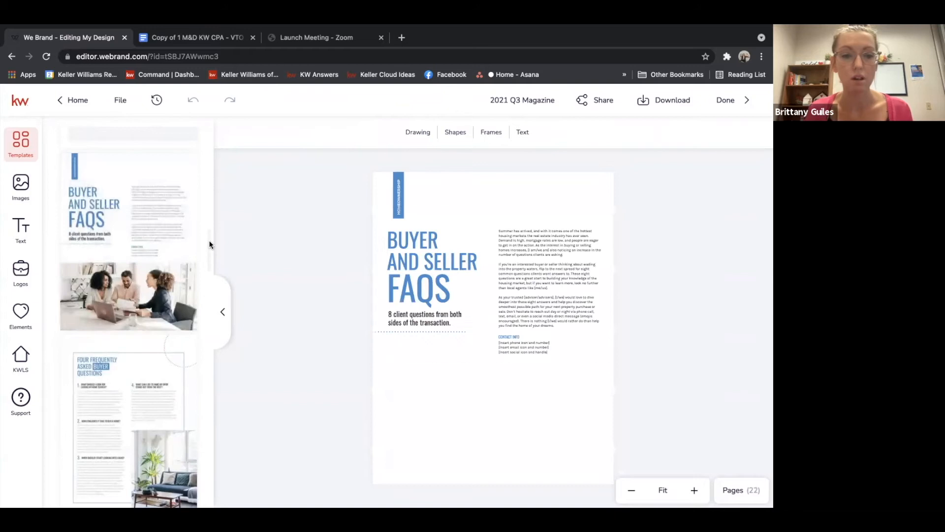
Add the "Four Frequently Asked Buyer Questions" page to the design
drag(209, 244, 209, 258)
mouse_move(123, 262)
click(87, 228)
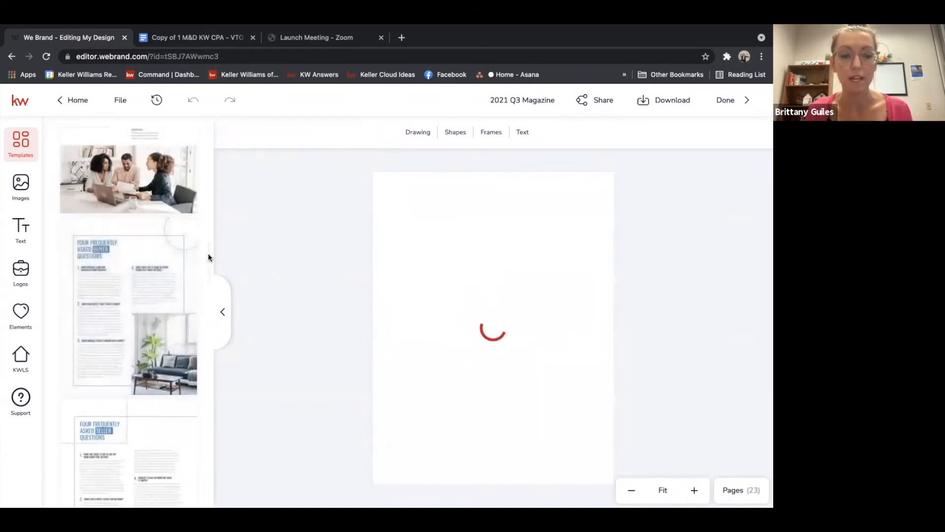
Add the "Four Frequently Asked Seller Questions" page to the design
drag(207, 250, 208, 273)
click(89, 202)
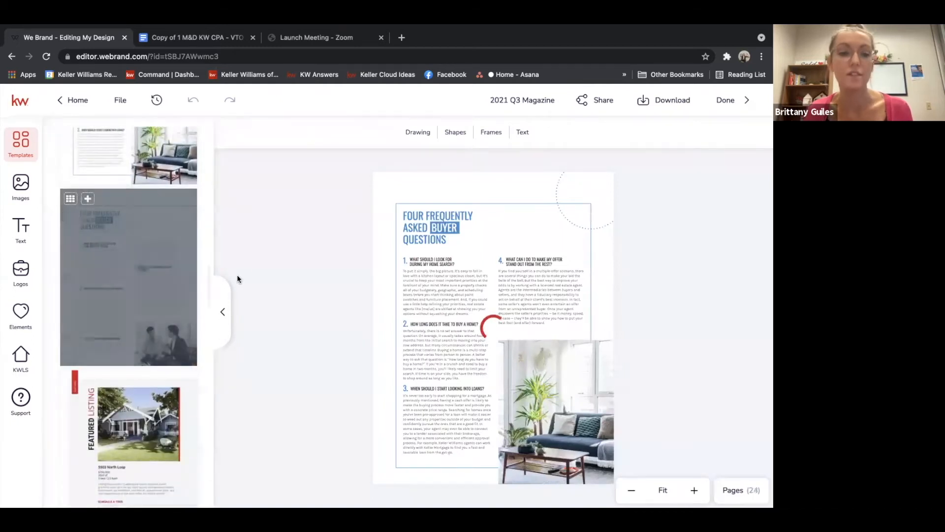
Browse the remaining page templates in the pages panel
drag(208, 277, 207, 306)
mouse_move(78, 181)
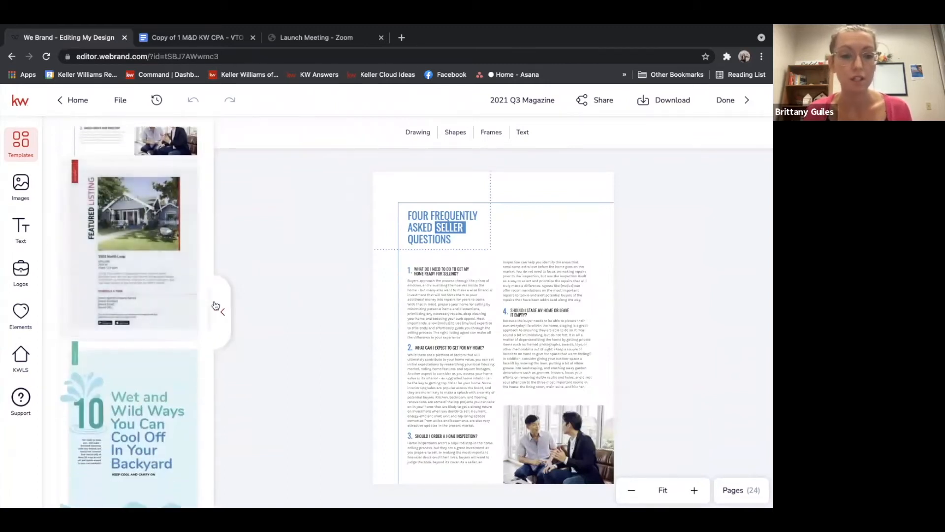
drag(209, 304, 206, 331)
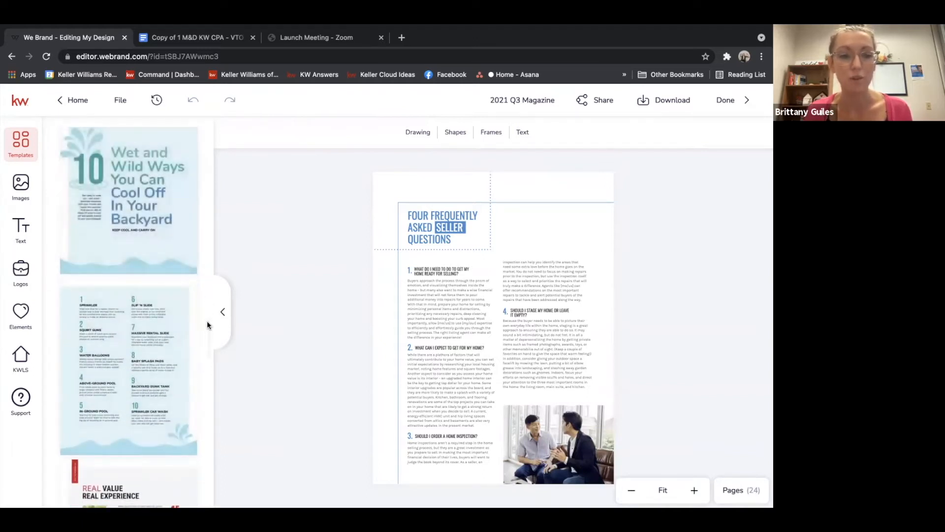
mouse_move(207, 323)
mouse_down()
mouse_move(205, 460)
mouse_move(205, 253)
mouse_move(208, 324)
mouse_up()
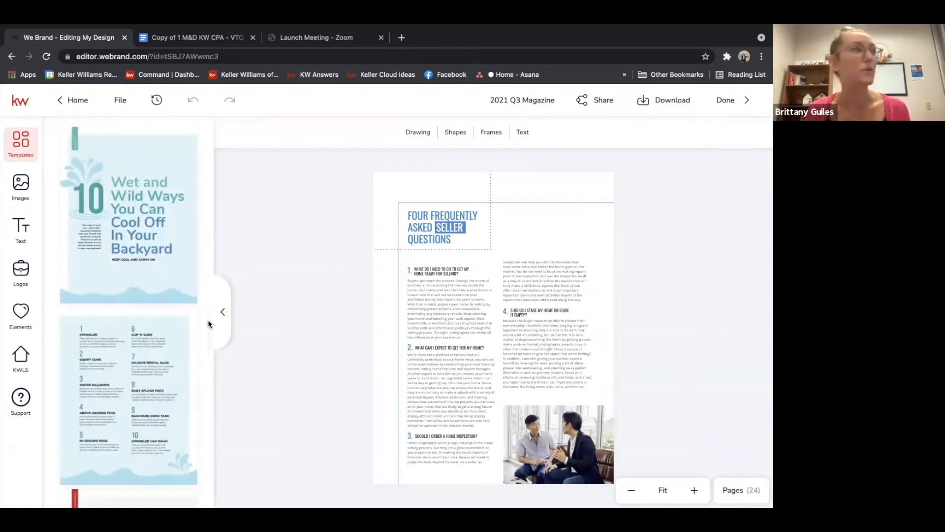
drag(208, 324, 214, 398)
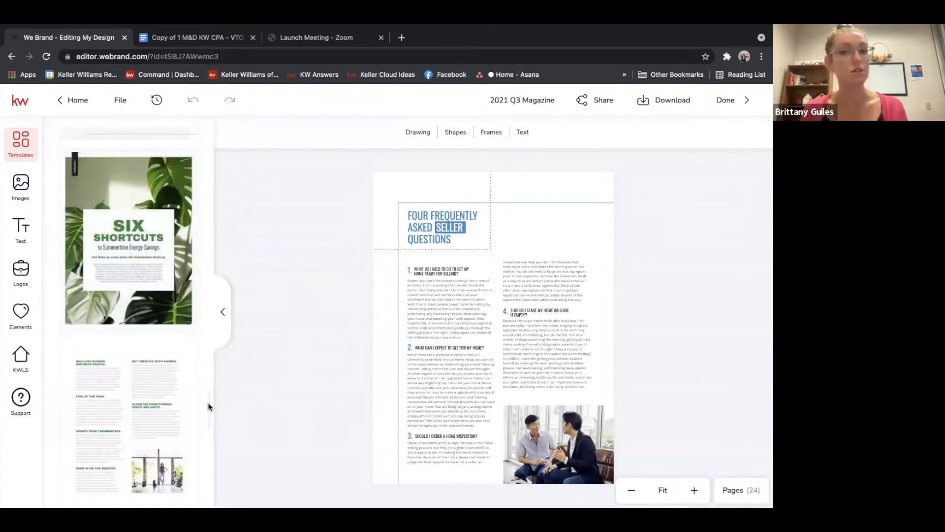
Add the "Stay In. Search On." app promotion page to the design
drag(208, 403, 213, 465)
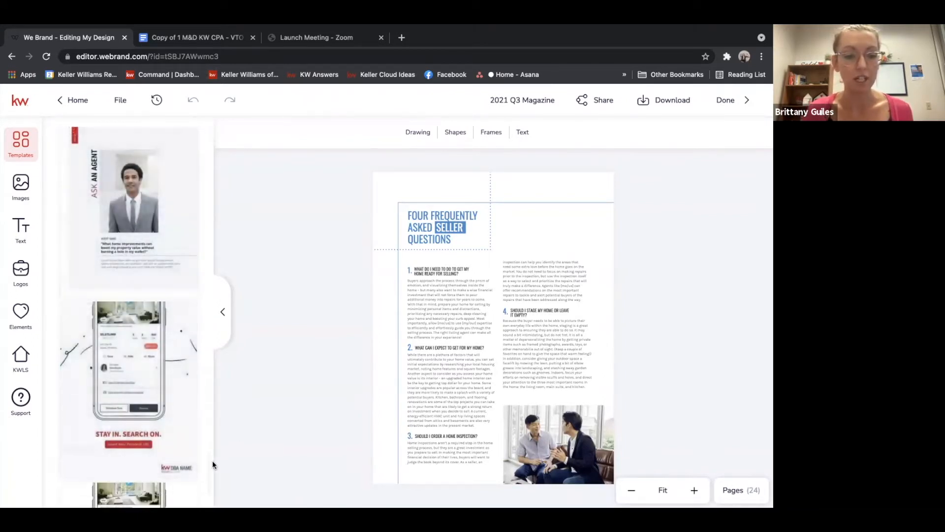
drag(207, 460, 208, 471)
click(82, 218)
scroll(208, 469, down, 1)
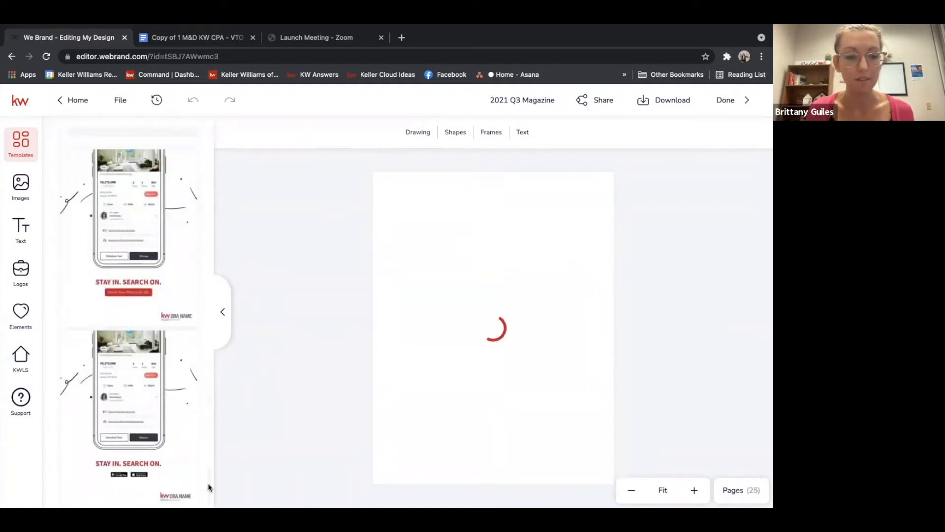
mouse_move(208, 485)
mouse_down()
mouse_move(209, 458)
mouse_move(208, 486)
mouse_up()
Replace the page's DBA Name logo placeholder with the KW of Central PA logo from My Assets
click(567, 467)
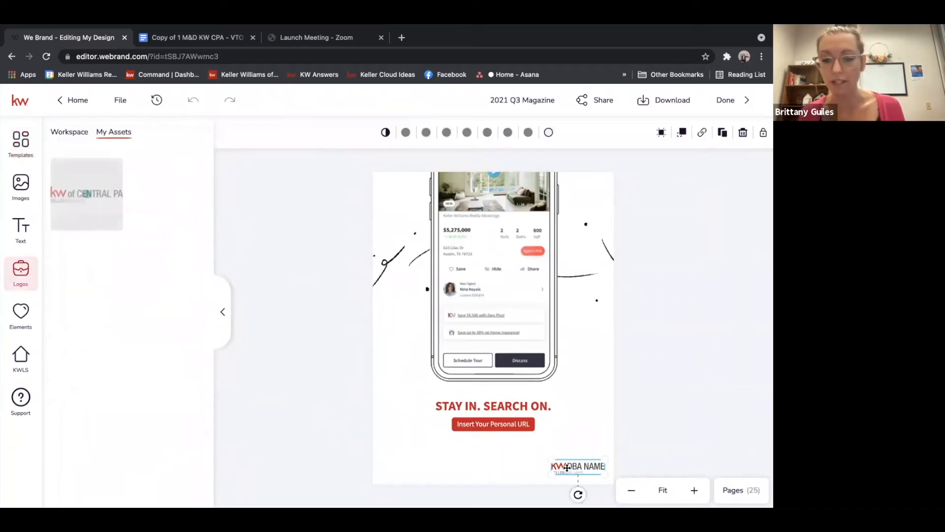
click(96, 173)
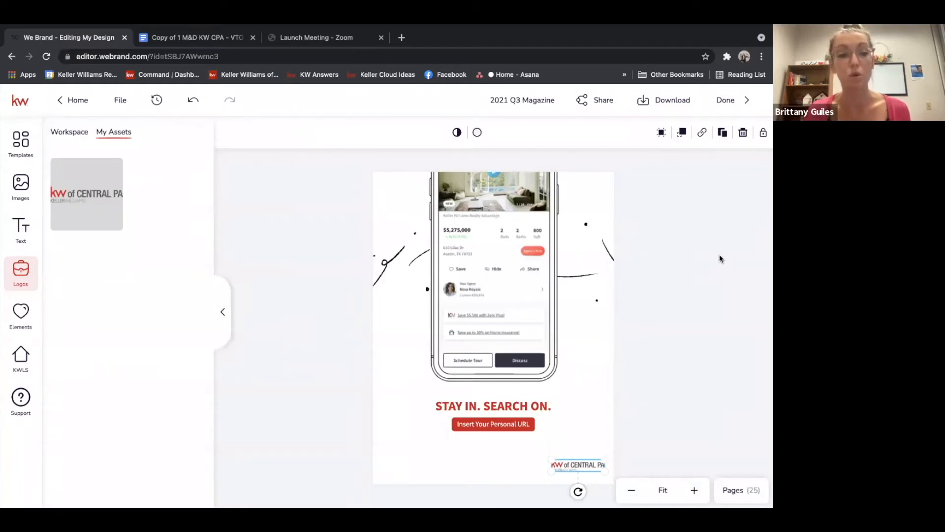
click(691, 198)
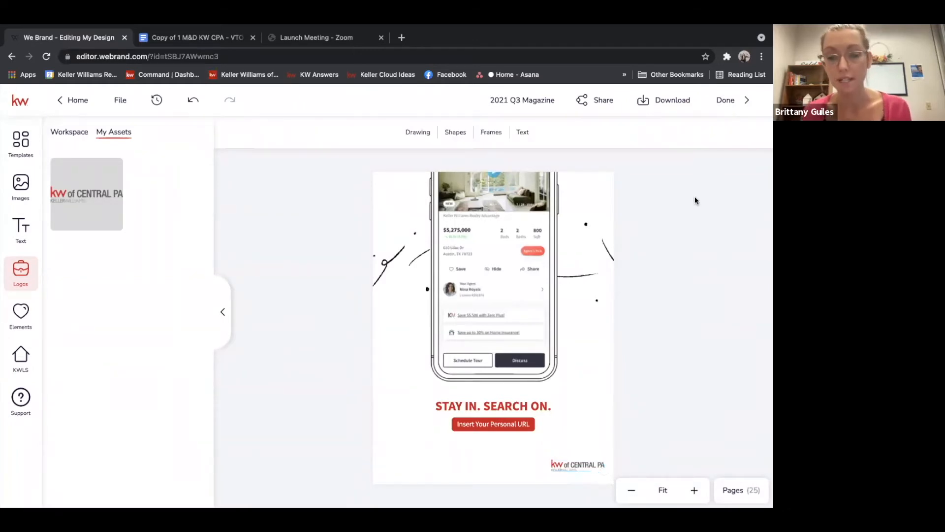
Review the available download file type options without downloading
click(661, 99)
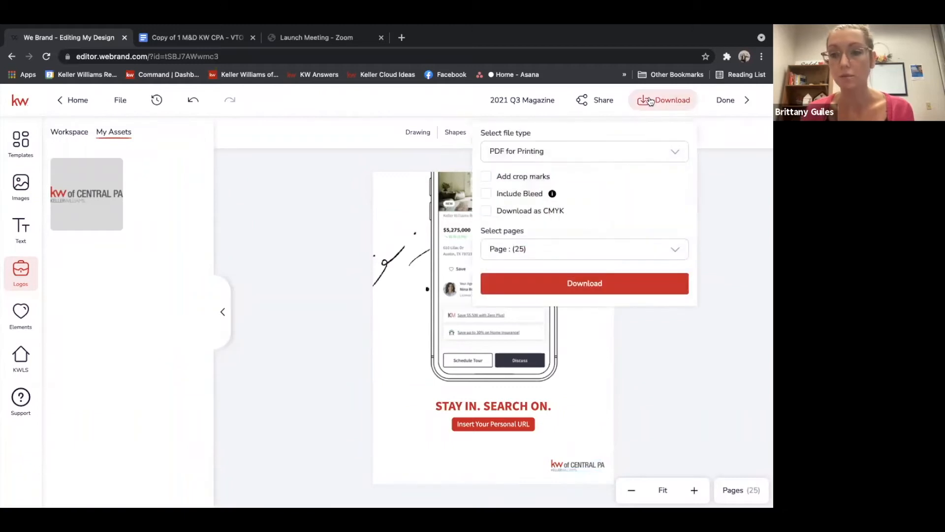
click(517, 158)
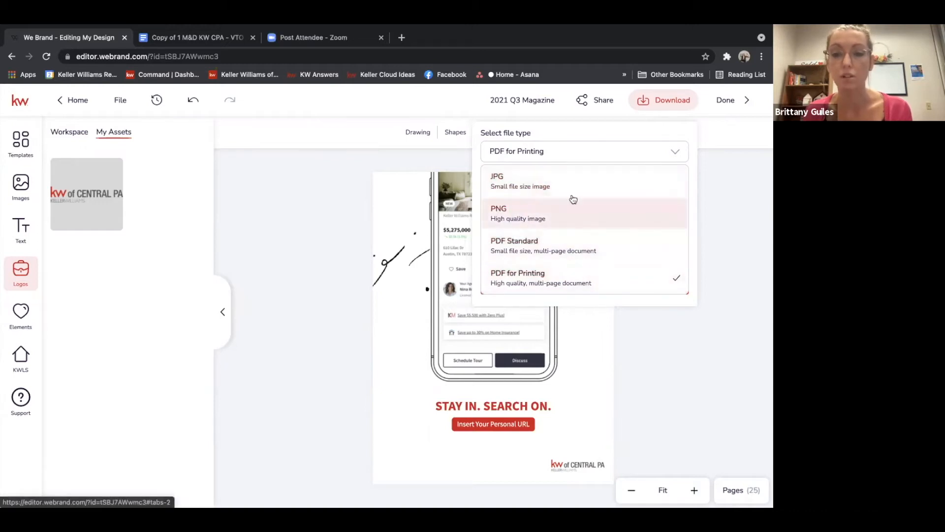
click(738, 187)
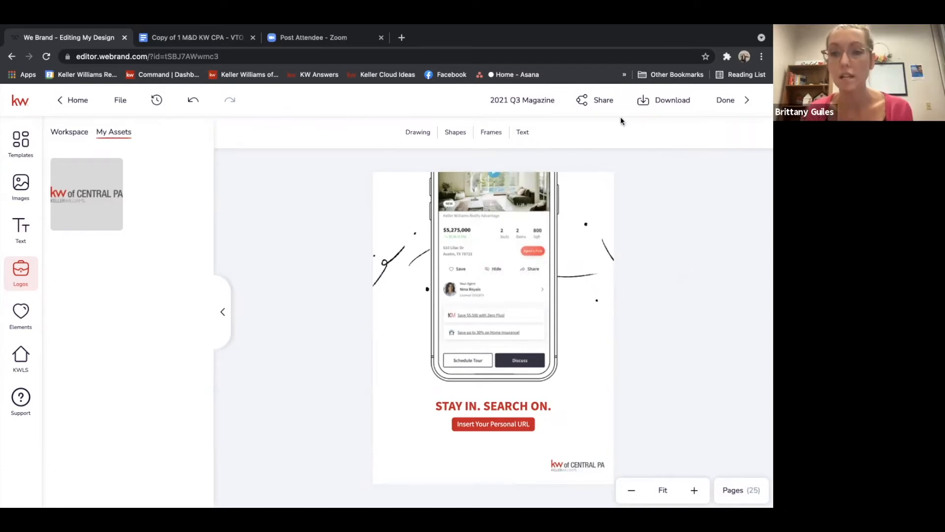
Copy the project's share link, keeping access set to anyone with the link can view
click(599, 101)
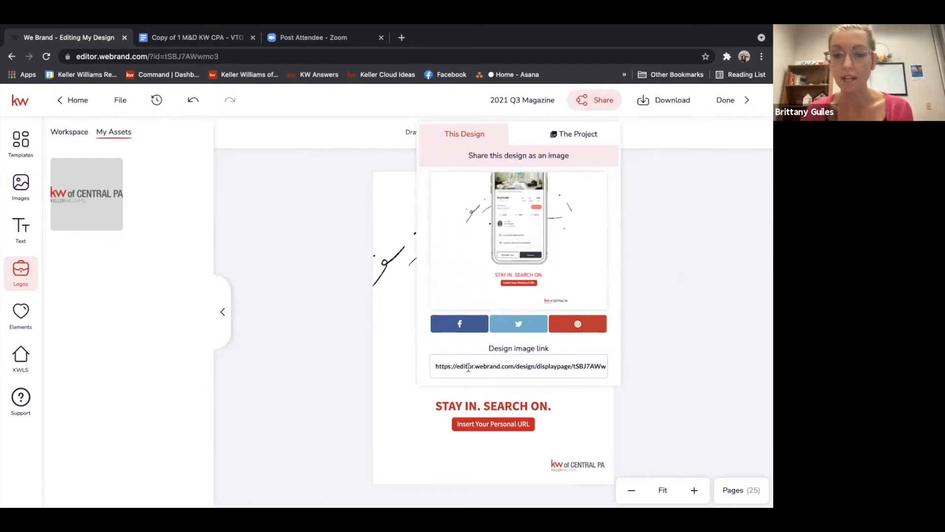
click(565, 141)
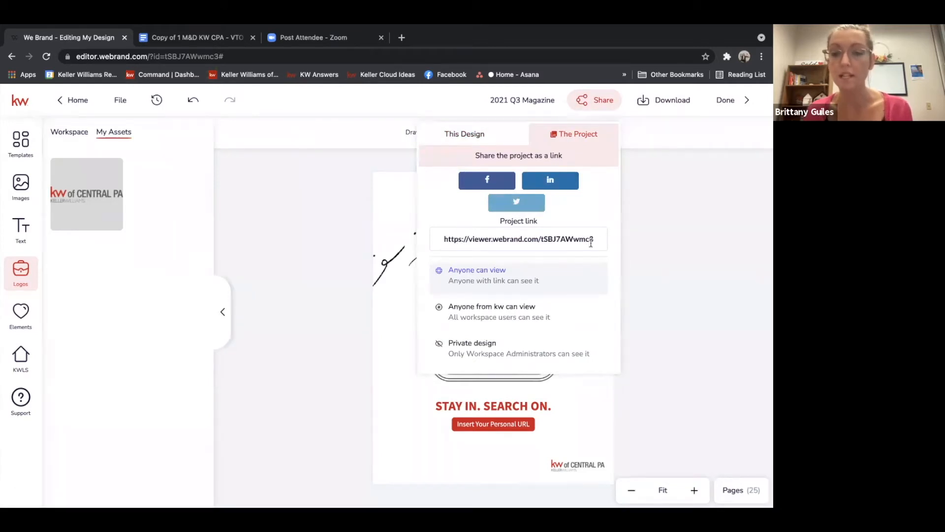
click(502, 239)
right_click(502, 238)
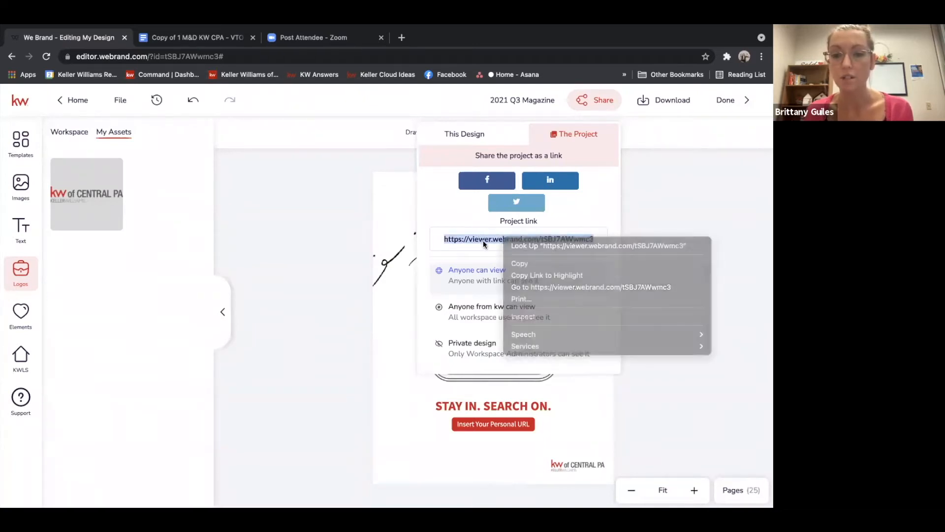
right_click(483, 240)
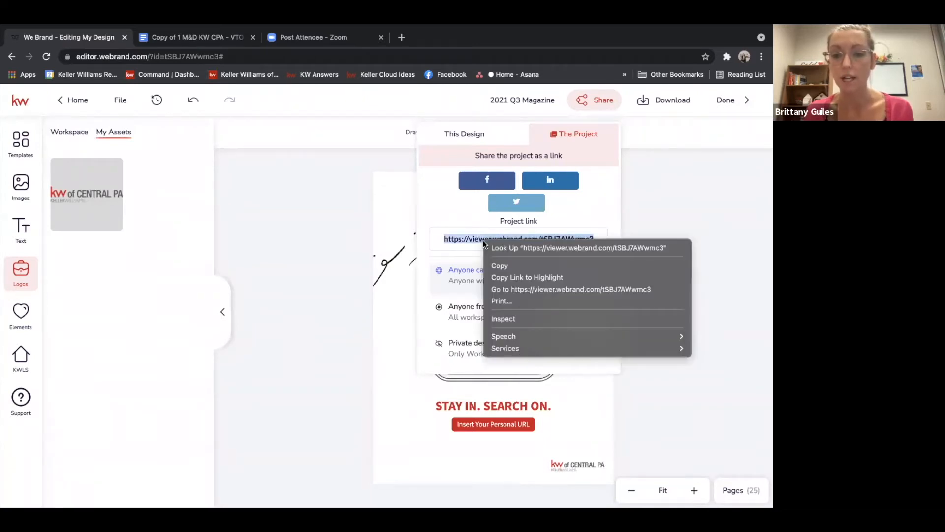
click(499, 267)
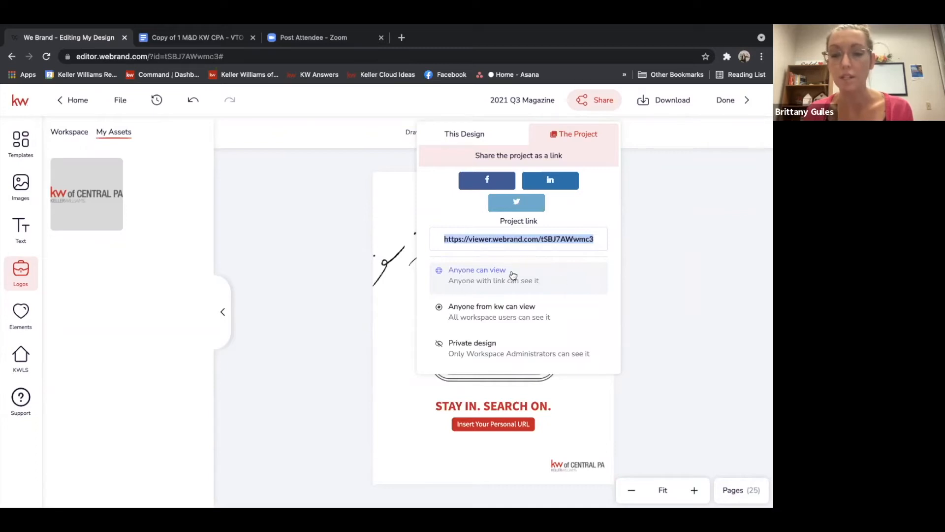
click(490, 275)
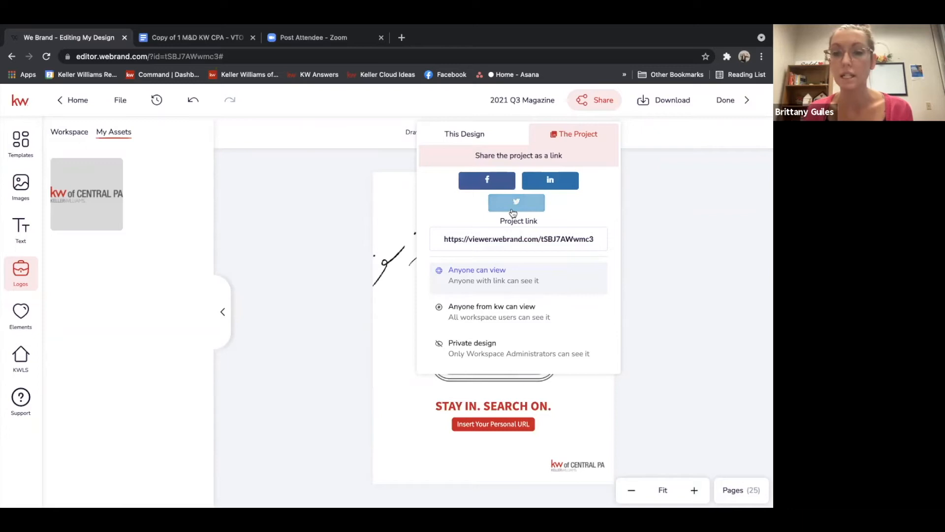
click(322, 228)
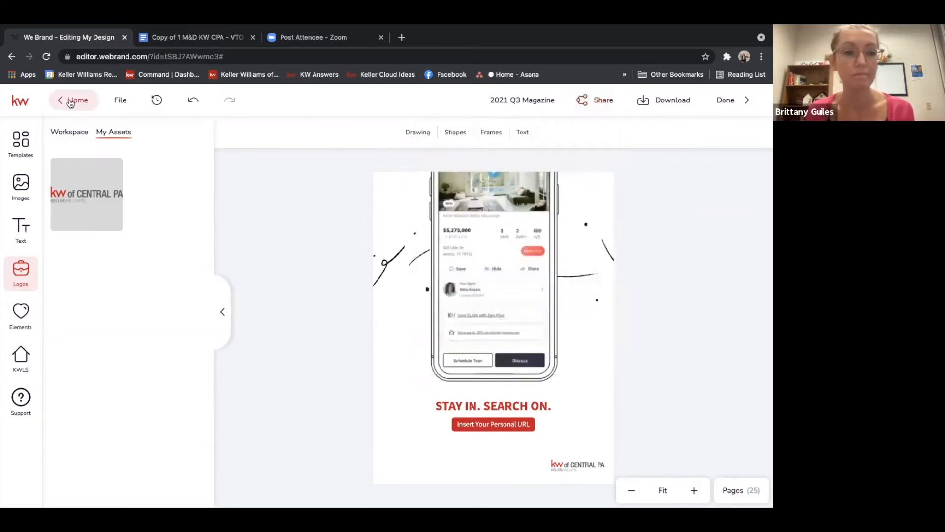
Save the design and leave the editor
click(726, 101)
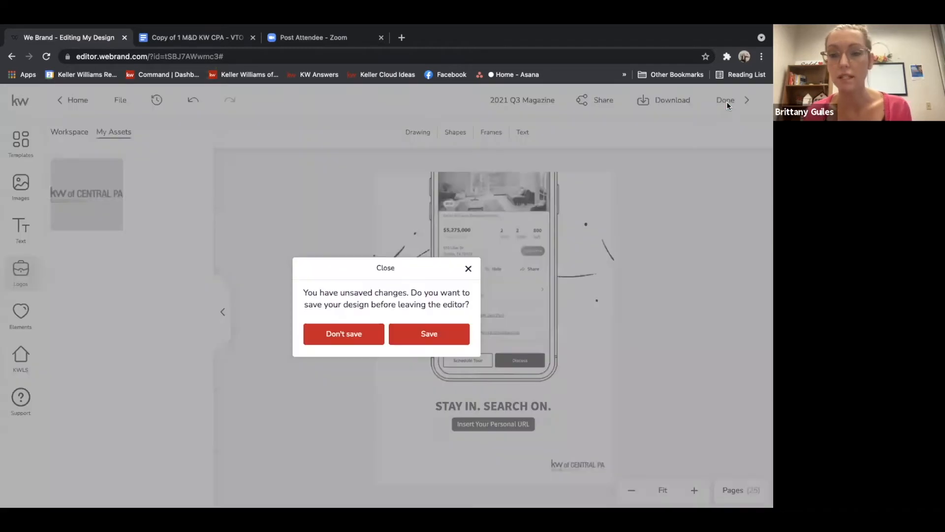
click(418, 335)
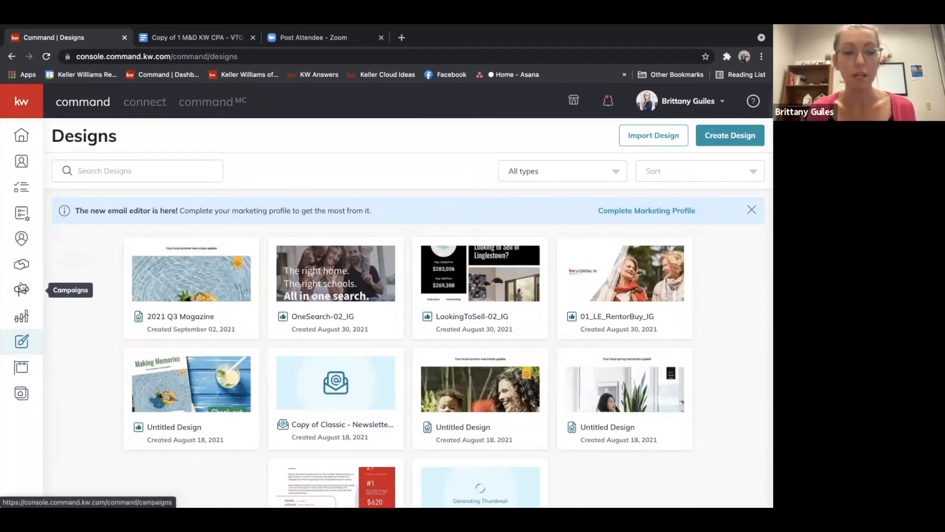
Create a new SmartPlan named Monthly Magazine Smart Plan
click(22, 215)
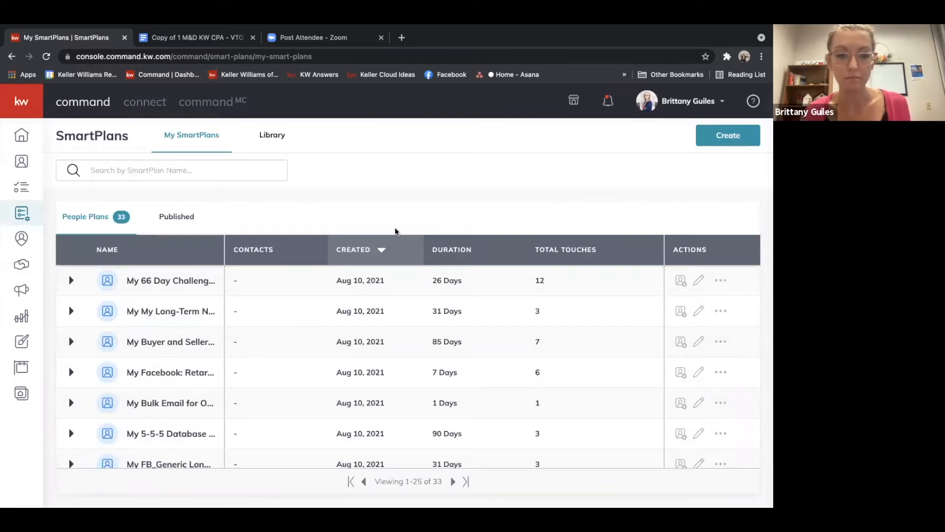
click(721, 135)
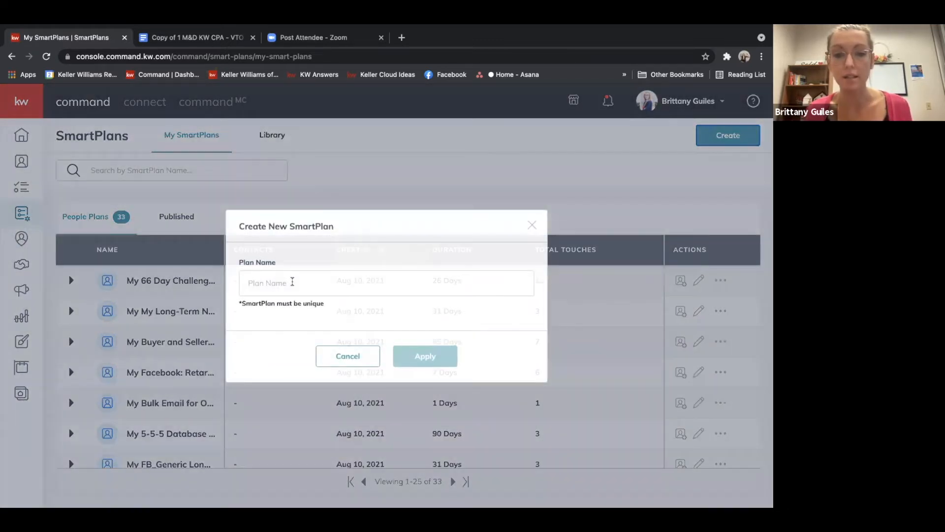
click(293, 282)
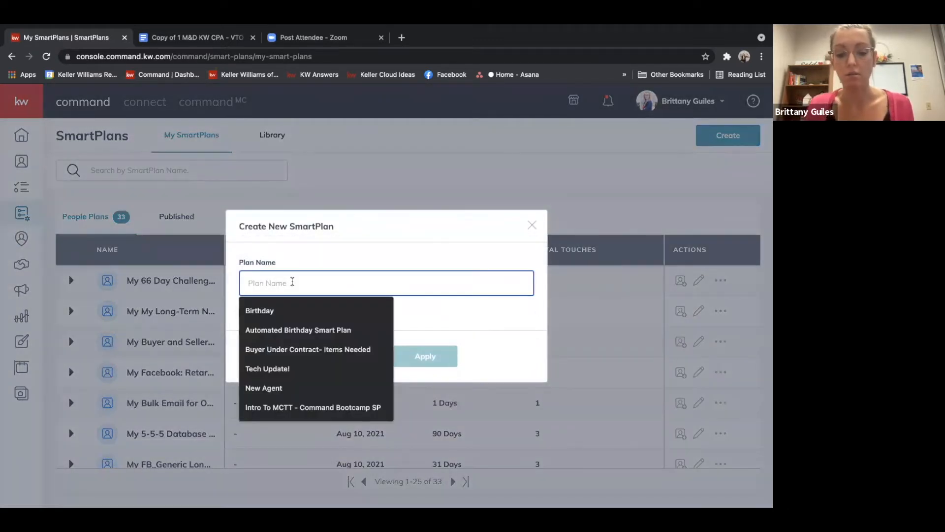
text(Monh)
text(t)
key(BackSpace)
key(BackSpace)
text(t)
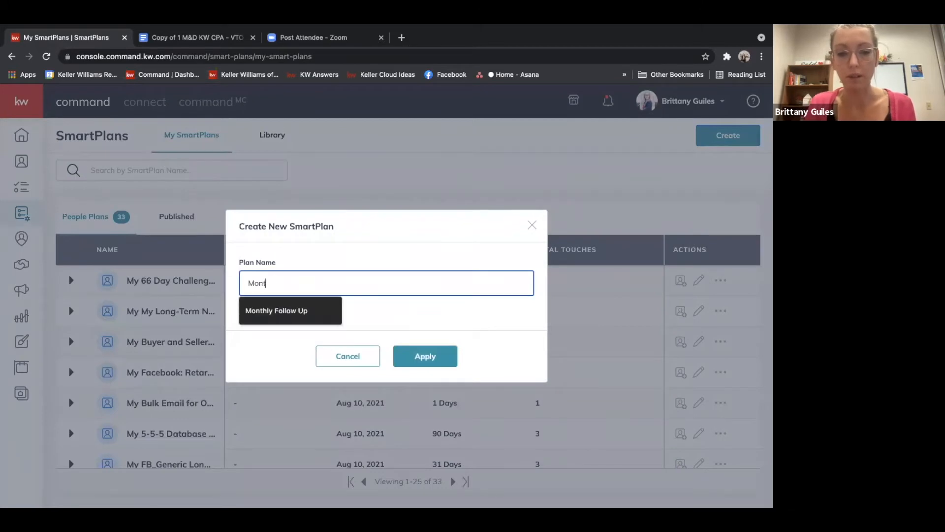
text(hly Mo)
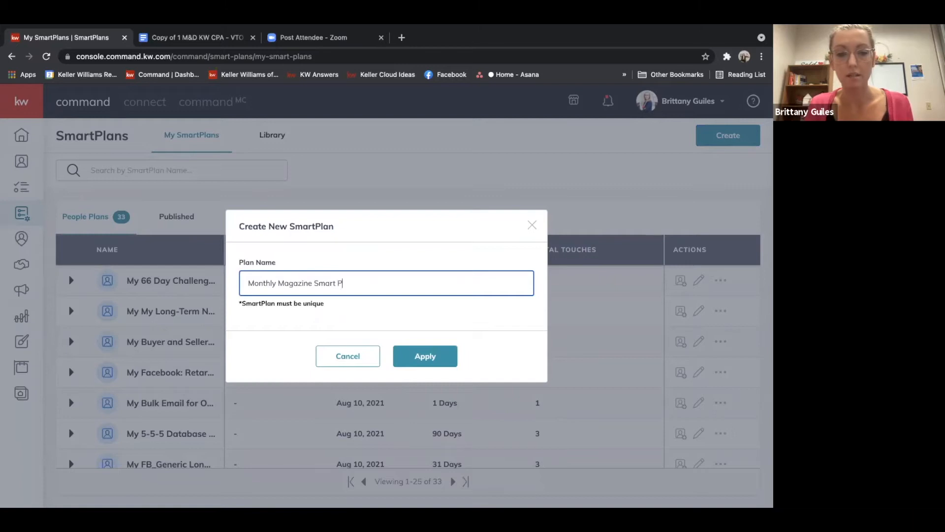
click(426, 351)
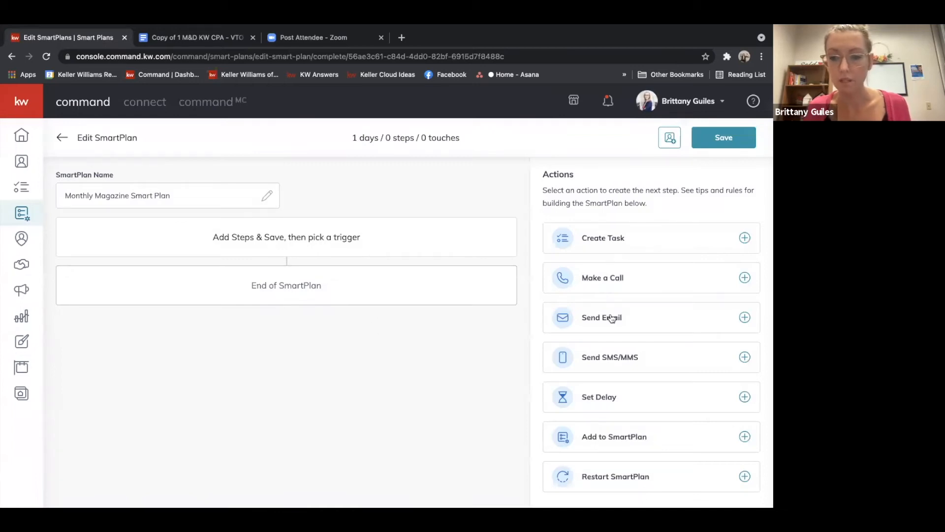
Add a Send Email step and switch its email type to Designs to choose a design
click(612, 319)
click(149, 363)
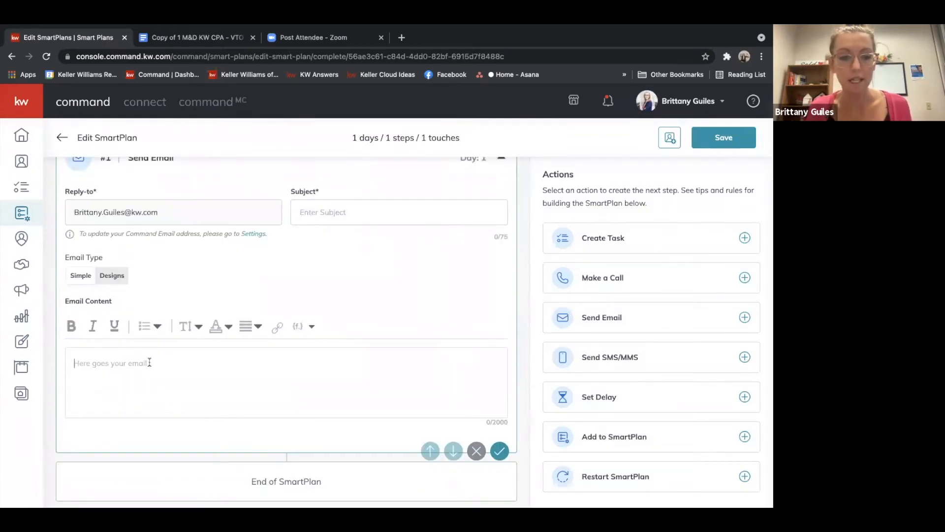
click(111, 275)
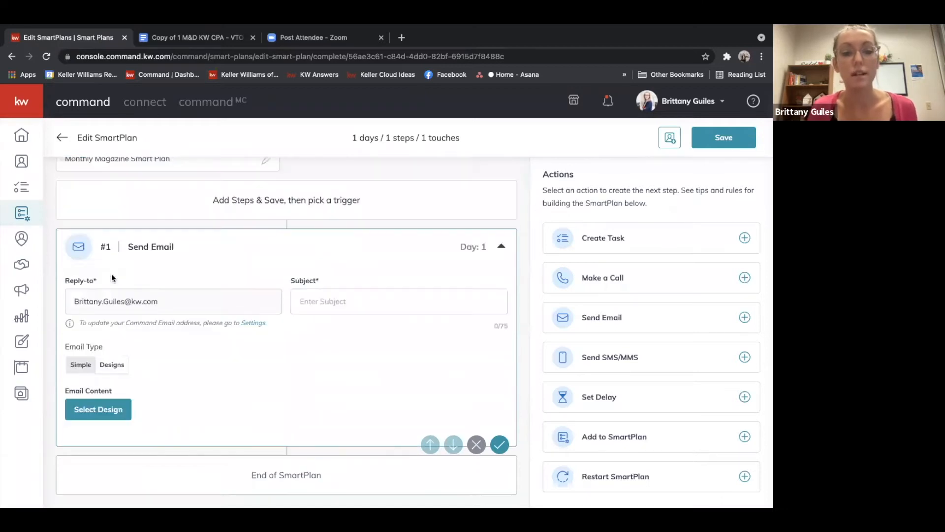
click(97, 409)
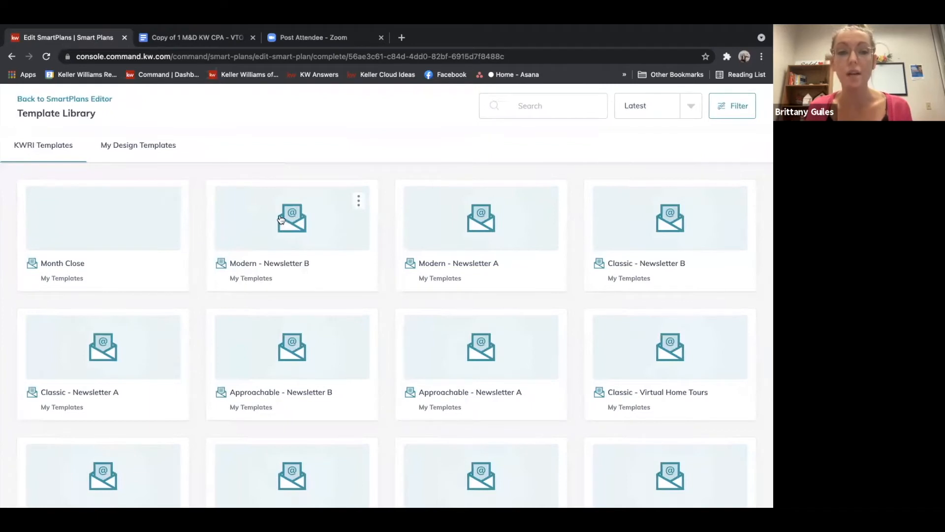
Attach the Modern - Newsletter B template as the email content, exiting its editor without changes
click(346, 227)
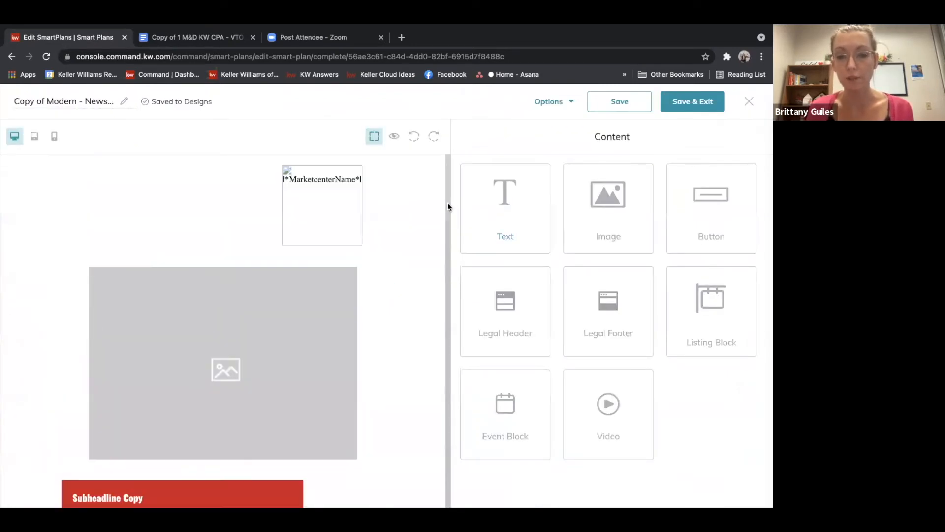
scroll(448, 216, down, 7)
scroll(446, 221, up, 7)
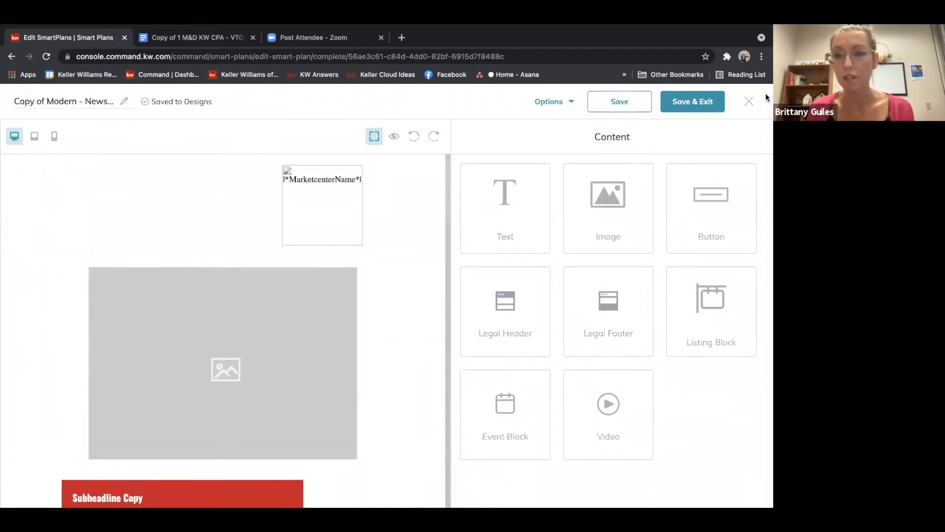
click(749, 101)
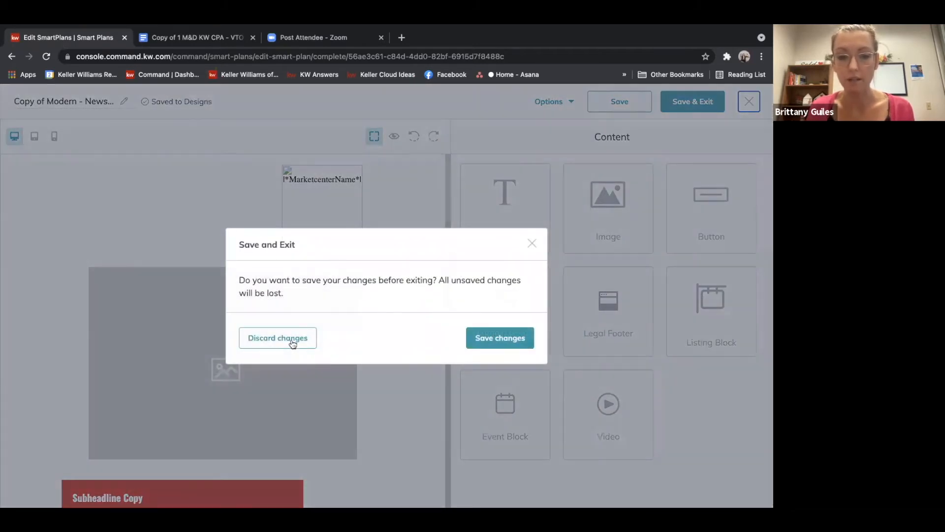
click(291, 339)
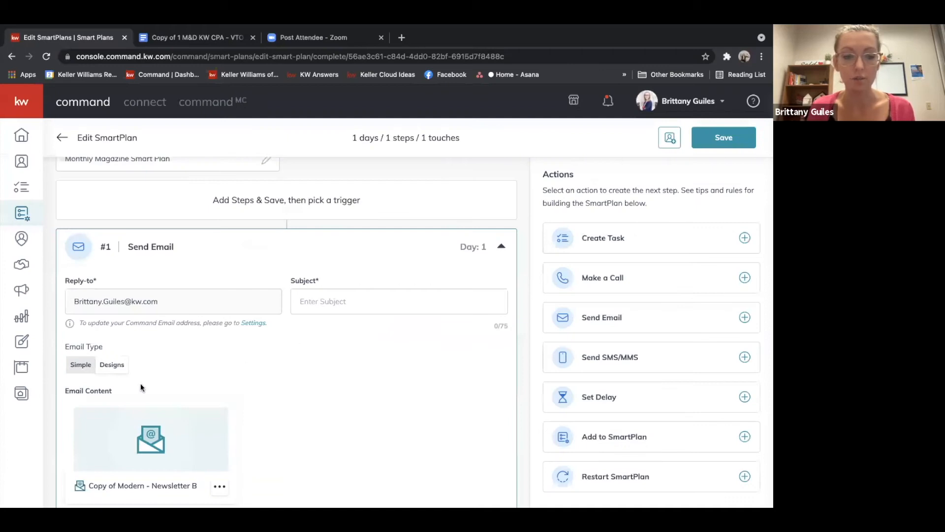
Preview the Modern - Newsletter B template from the email's select-new-design library
drag(152, 370, 264, 386)
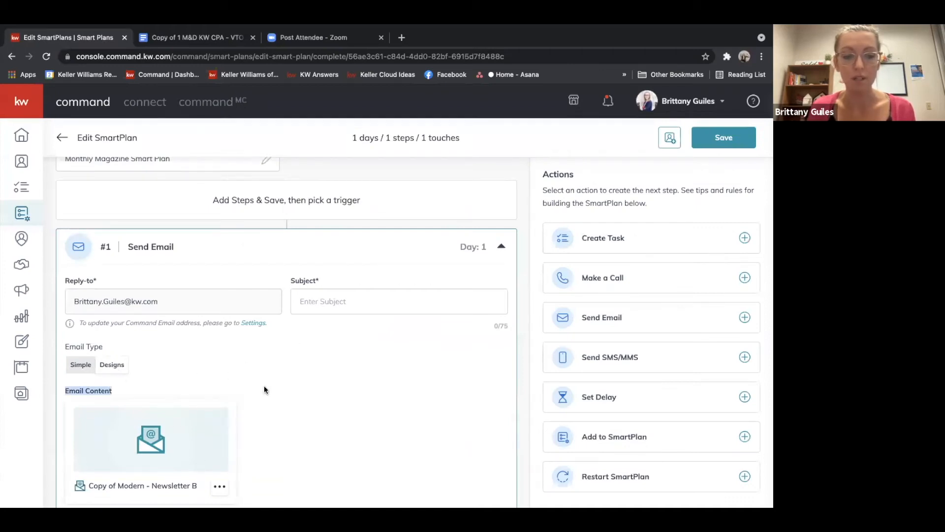
scroll(264, 386, down, 2)
click(220, 402)
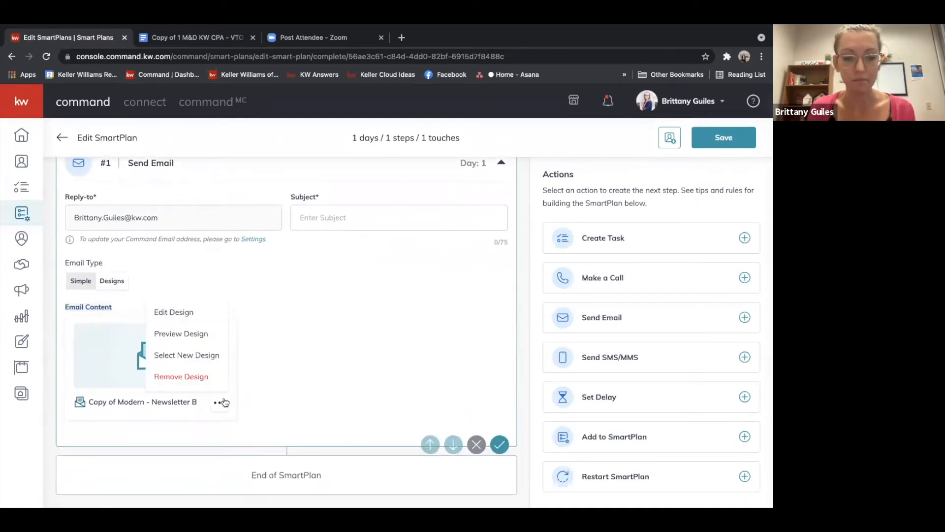
click(180, 356)
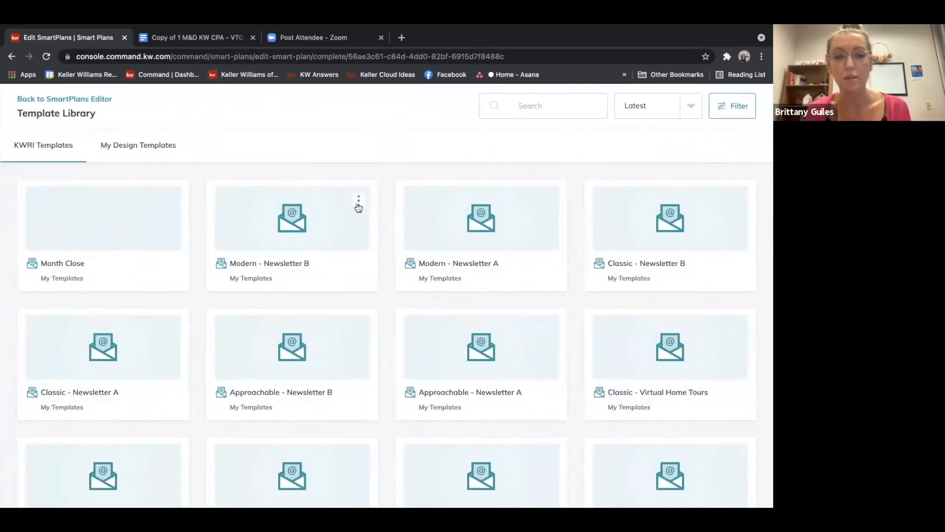
click(358, 200)
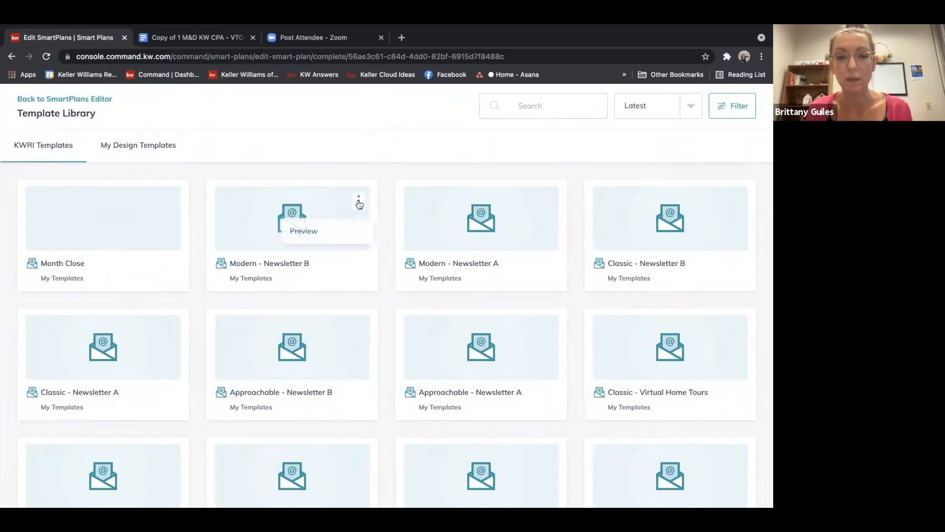
click(312, 229)
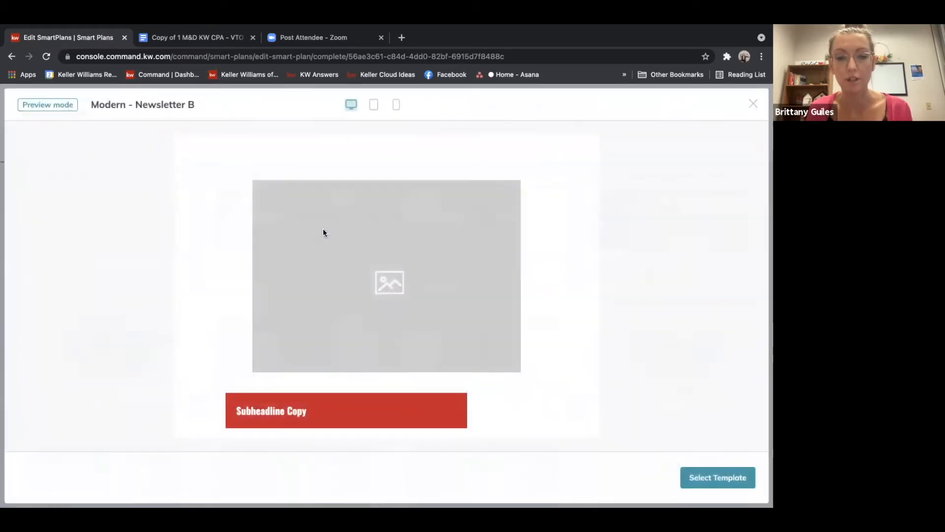
Compare the newsletter templates in the library by previewing Modern - Newsletter A and browsing the list
click(754, 103)
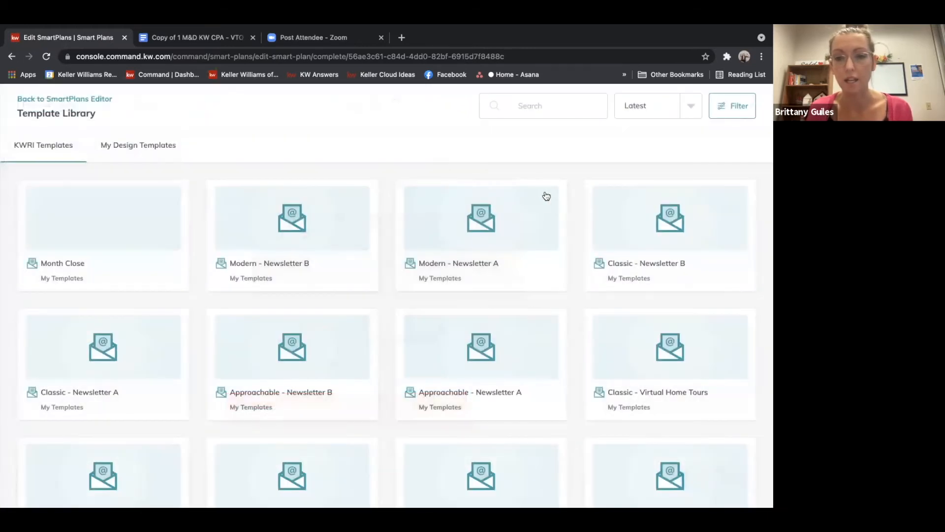
click(548, 200)
click(524, 224)
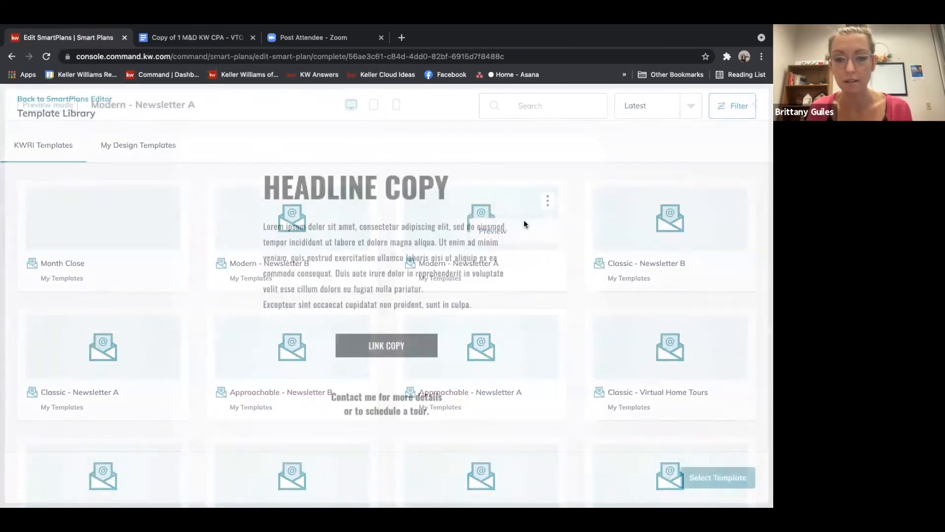
click(753, 103)
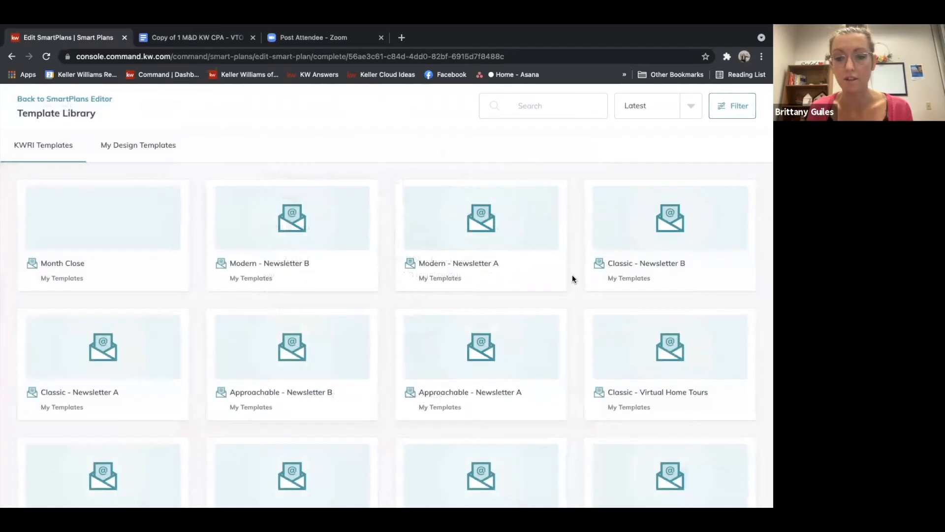
scroll(573, 278, down, 5)
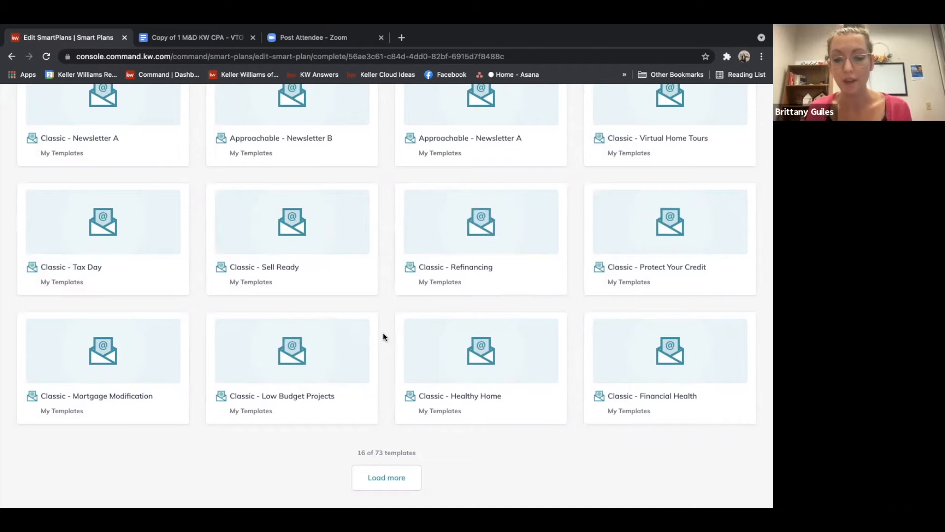
scroll(383, 337, up, 5)
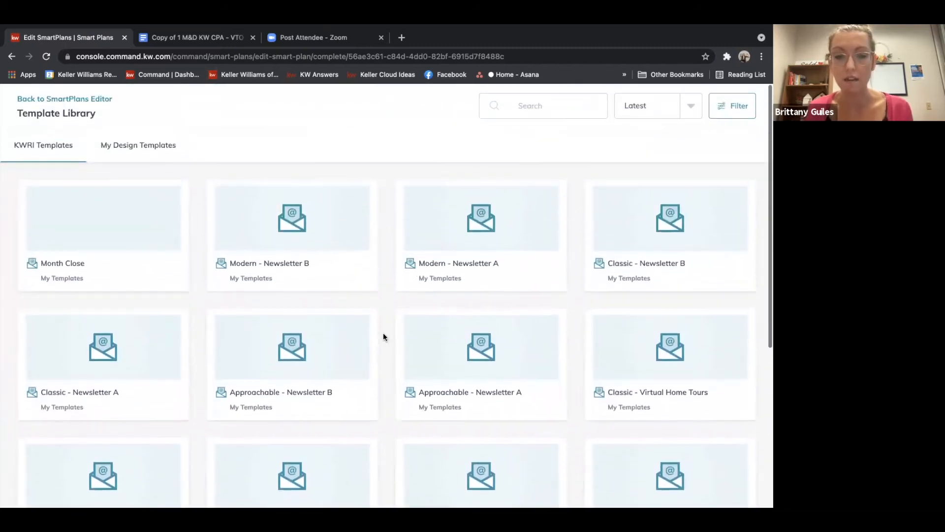
Open the Modern - Newsletter B template for editing and change the subheadline to September Digital Magazine
click(361, 204)
click(276, 219)
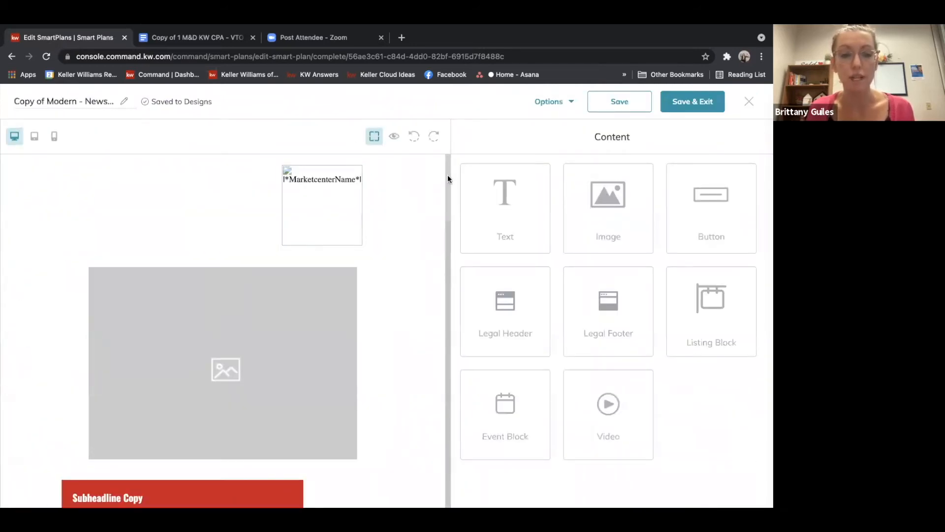
drag(448, 175, 450, 219)
click(103, 265)
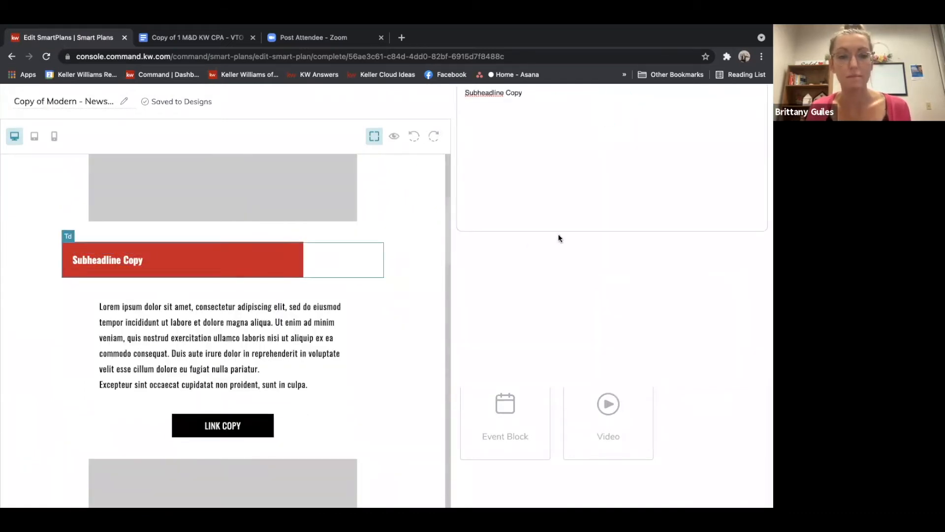
triple_click(523, 91)
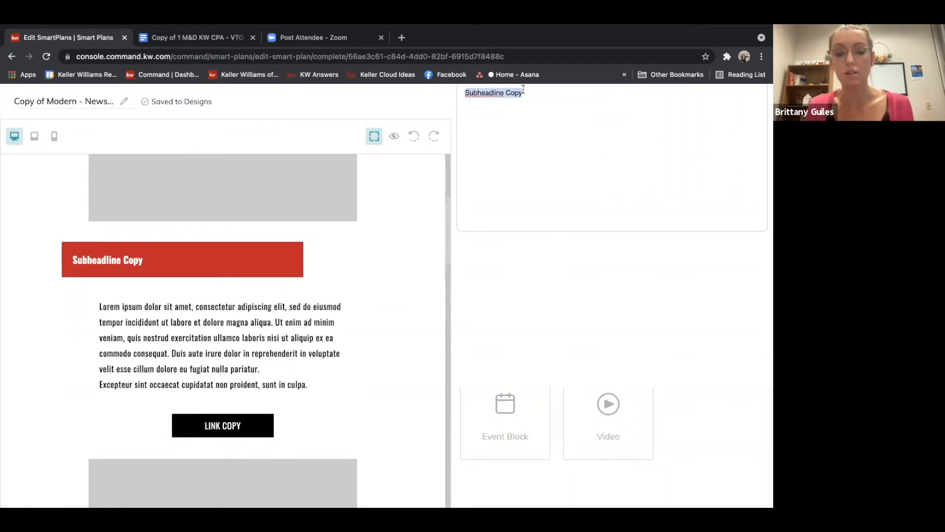
text(S)
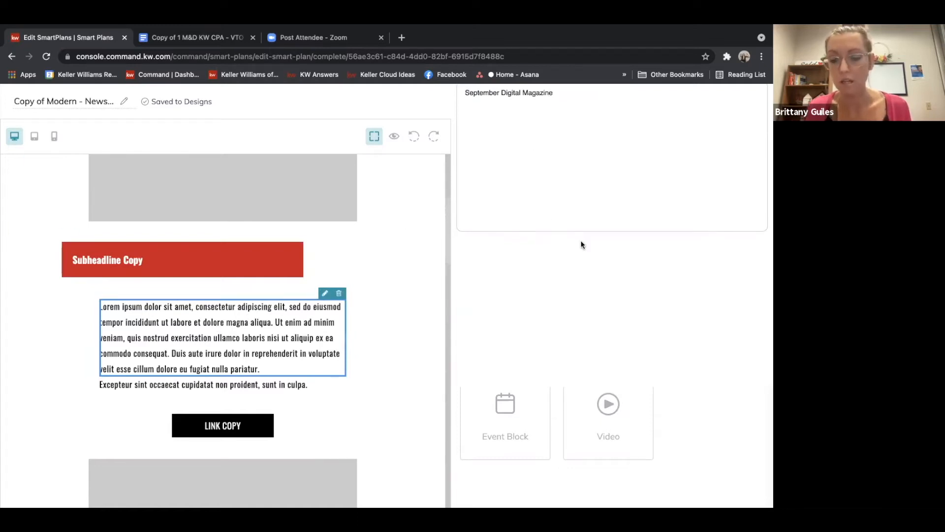
click(475, 126)
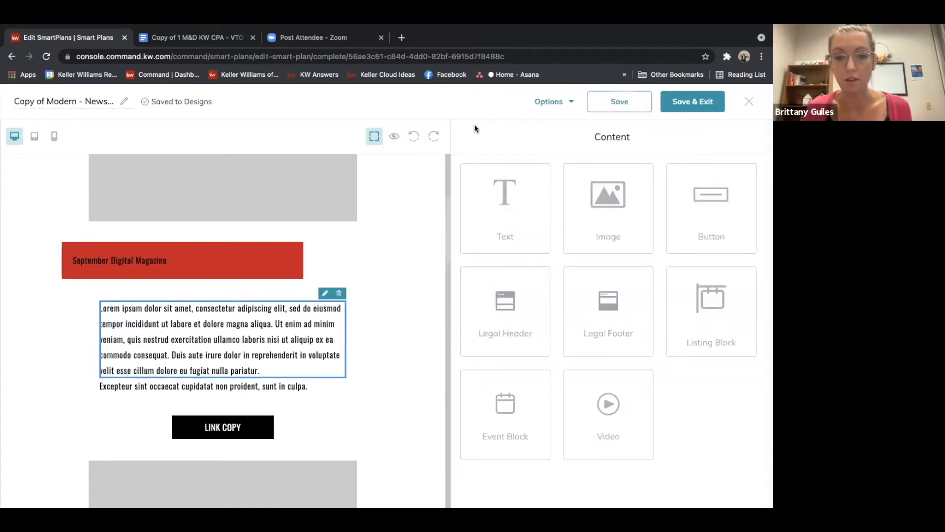
Replace the body paragraph with "Our first edition of our NEW monthly Magazine is complete!" and delete the extra sentence below it
click(325, 293)
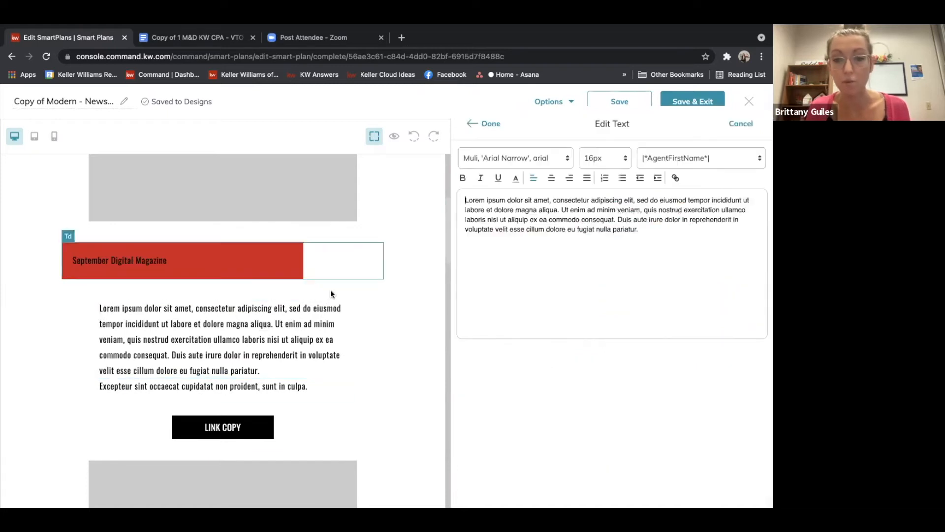
drag(571, 222, 449, 197)
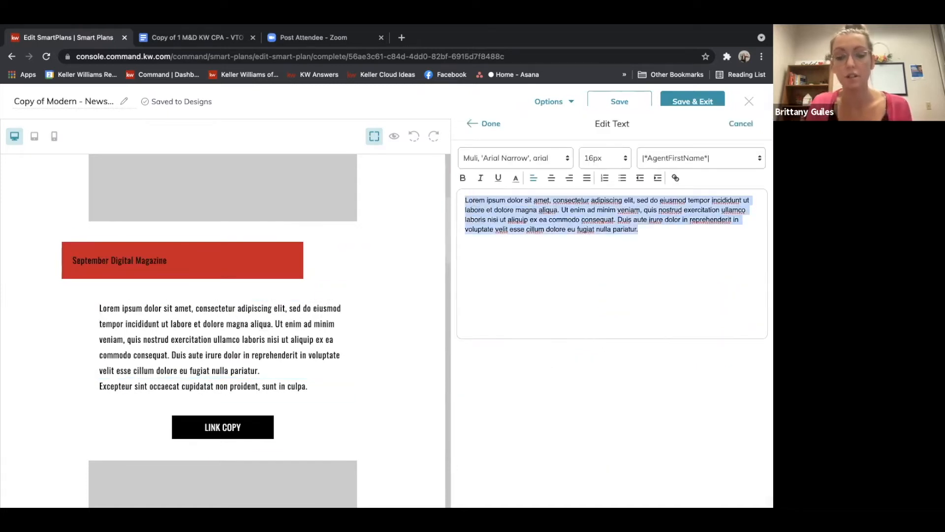
text(Our first edition of our NEW monthly M)
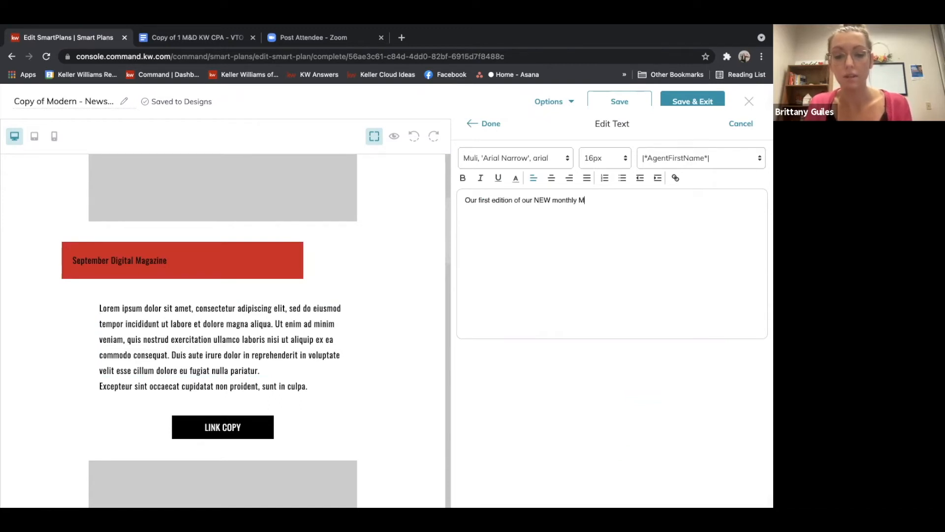
text(ze i)
key(BackSpace)
key(BackSpace)
key(BackSpace)
key(BackSpace)
key(BackSpace)
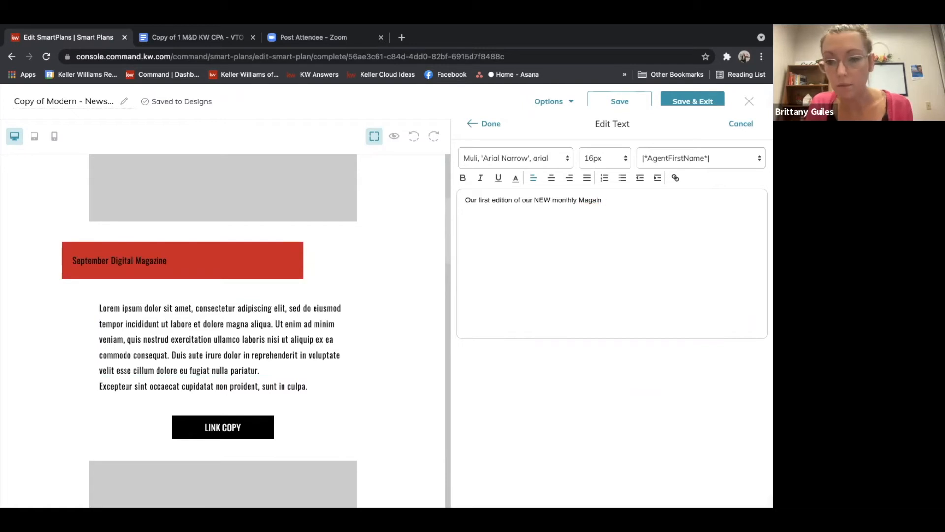
text(zine )
text(is ready)
key(BackSpace)
key(BackSpace)
key(BackSpace)
key(BackSpace)
key(BackSpace)
text(complete)
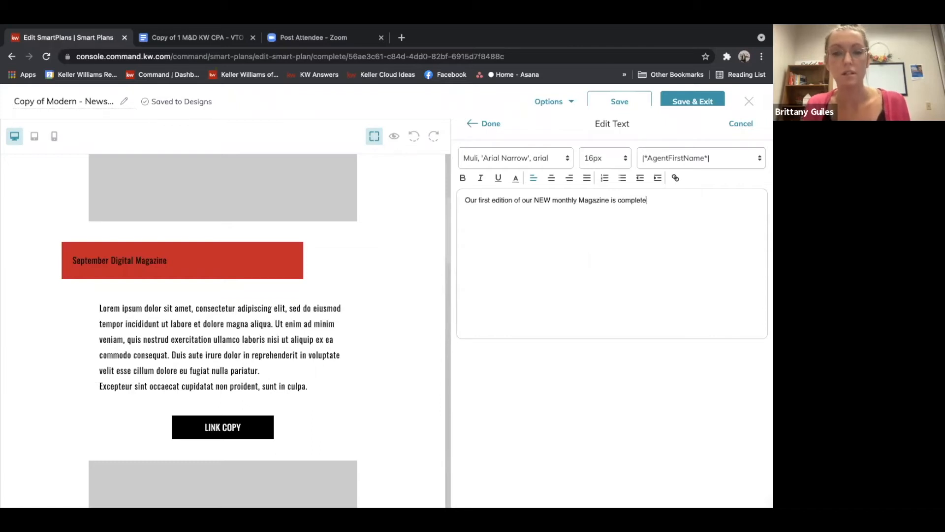
text(!)
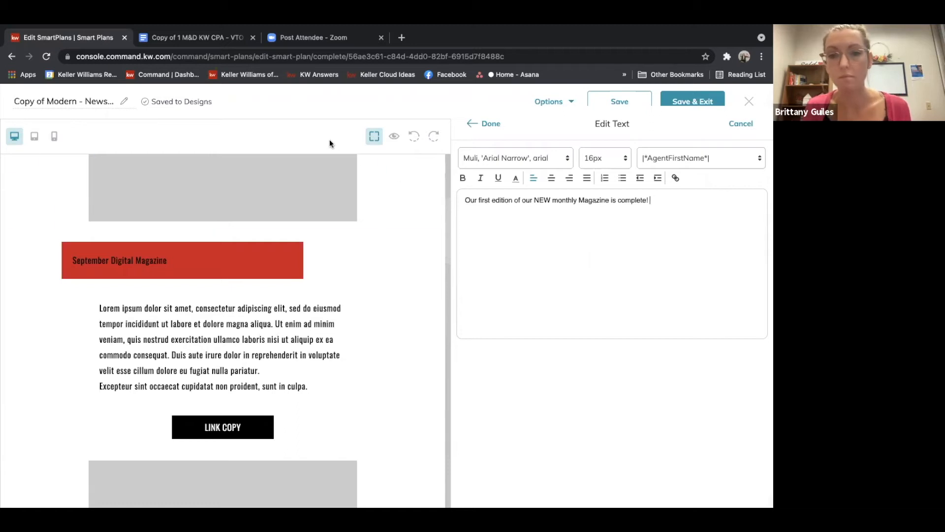
click(491, 124)
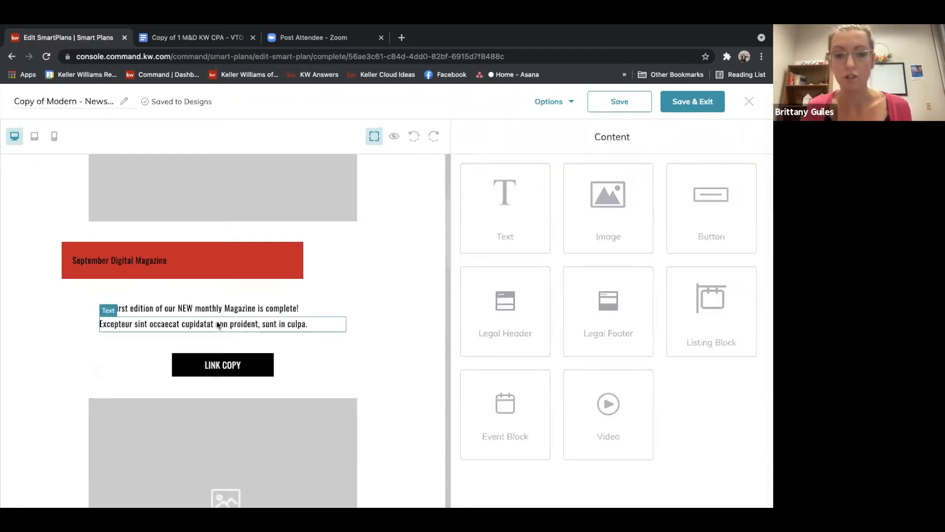
click(270, 320)
click(338, 315)
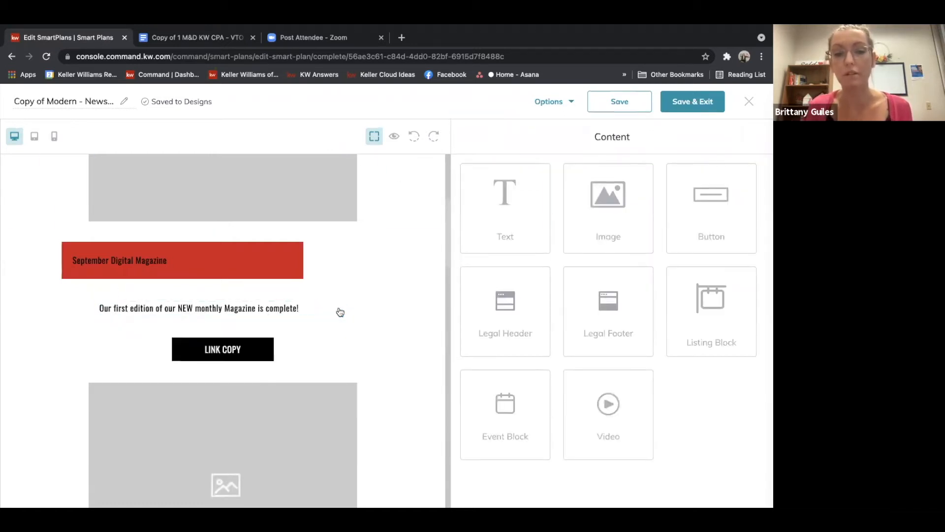
Edit the button to read View Now, with a rounded border and red background color f90606
click(209, 356)
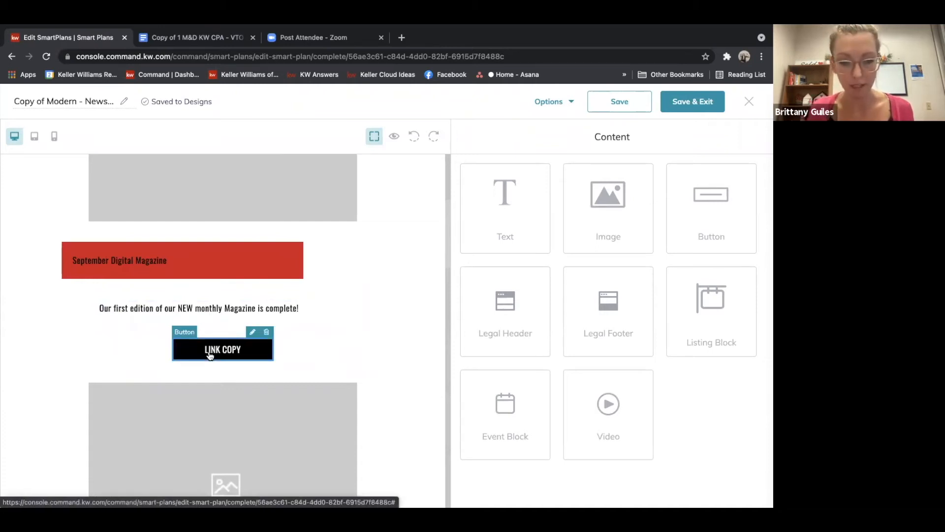
click(253, 332)
click(519, 190)
double_click(520, 191)
click(512, 202)
triple_click(499, 188)
text(View Now!)
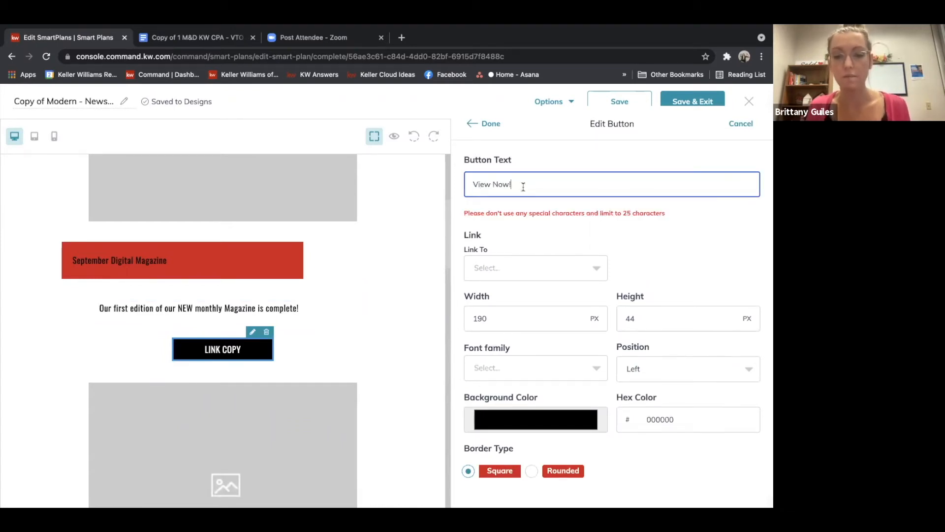
click(532, 471)
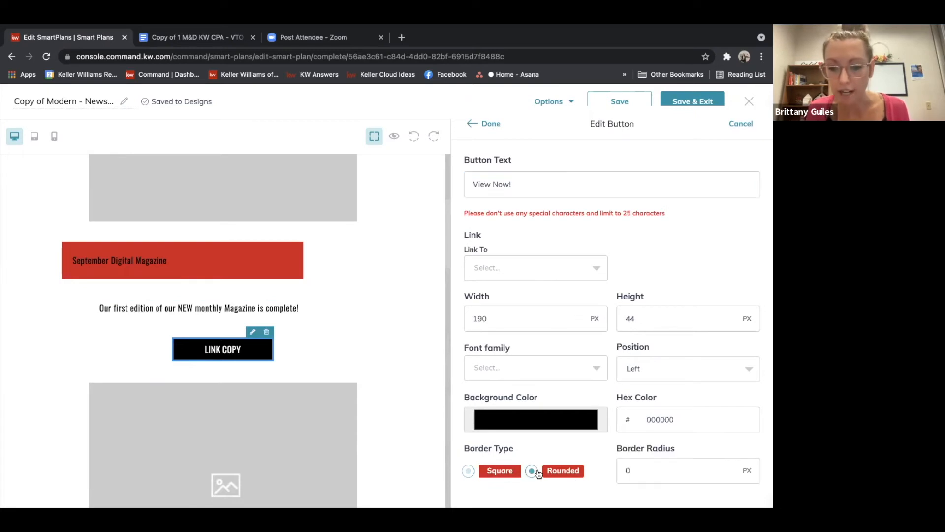
click(541, 420)
click(583, 273)
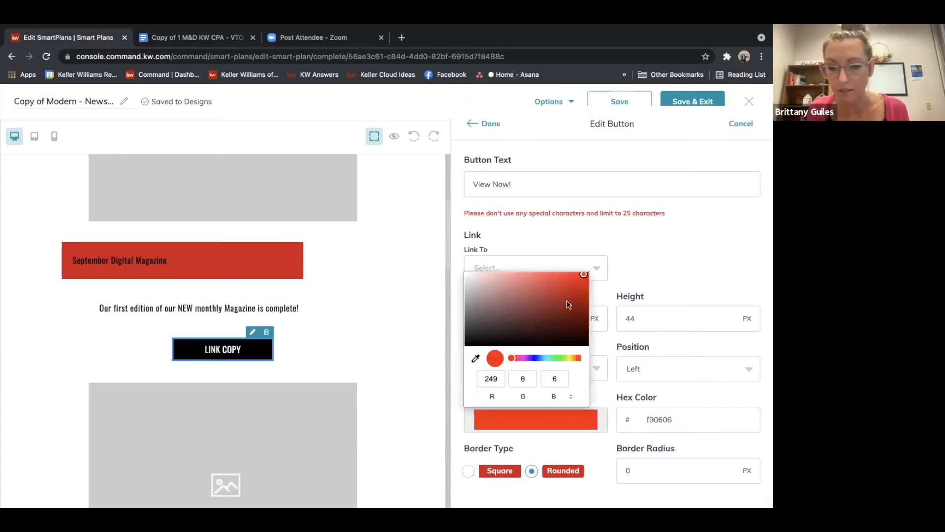
click(600, 451)
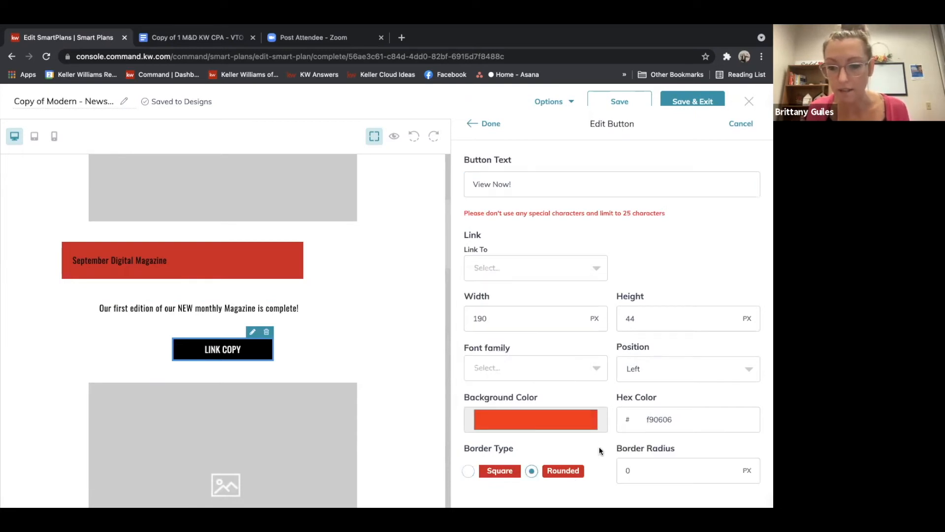
click(529, 188)
key(BackSpace)
click(483, 124)
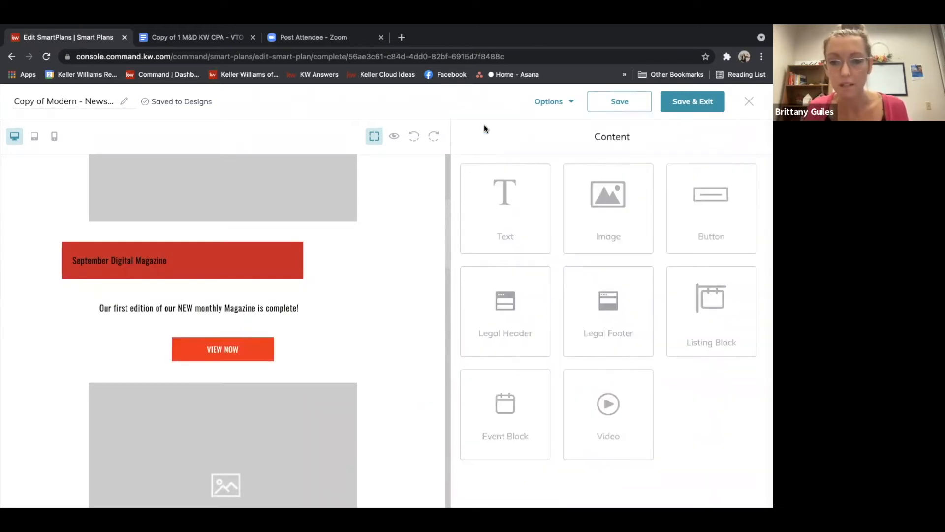
drag(447, 254, 447, 270)
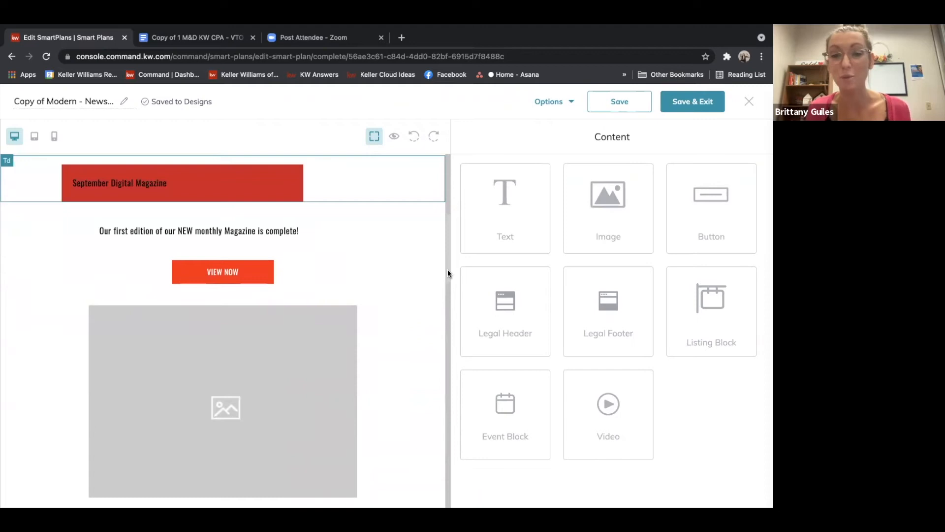
drag(448, 270, 448, 219)
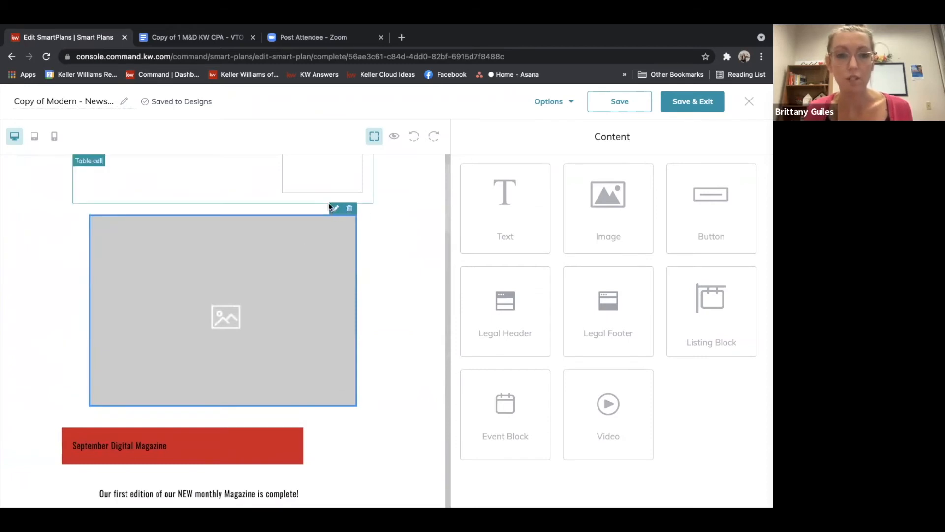
In a new tab, open the Q3 Magazine Promo from the dashboard's design updates and use the square promo template
click(402, 37)
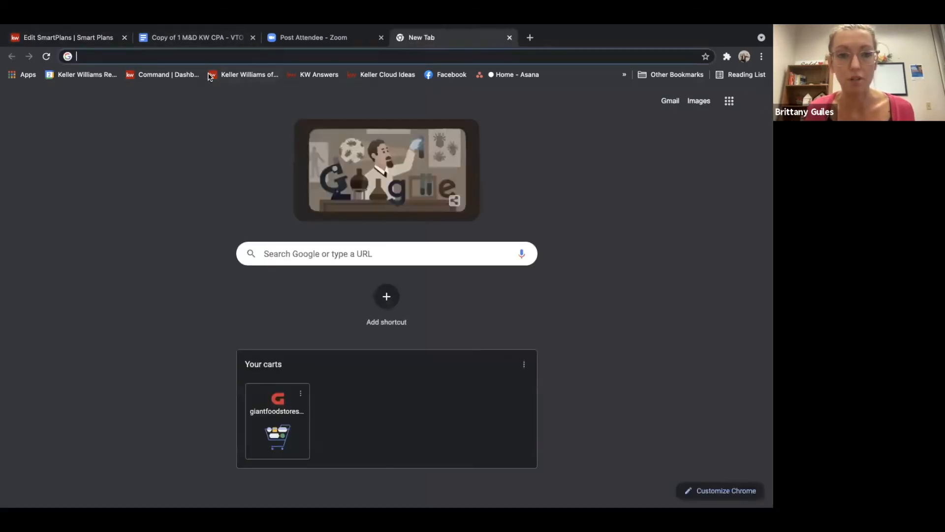
click(167, 74)
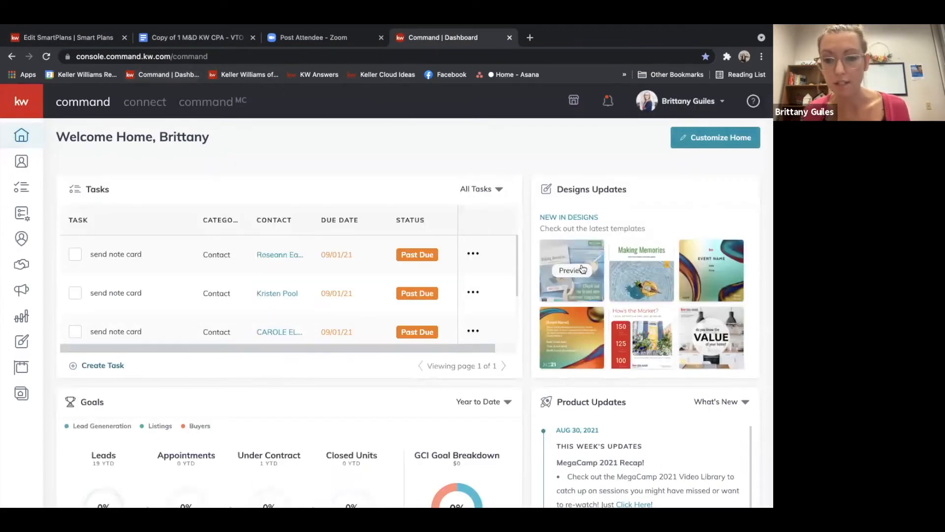
click(582, 269)
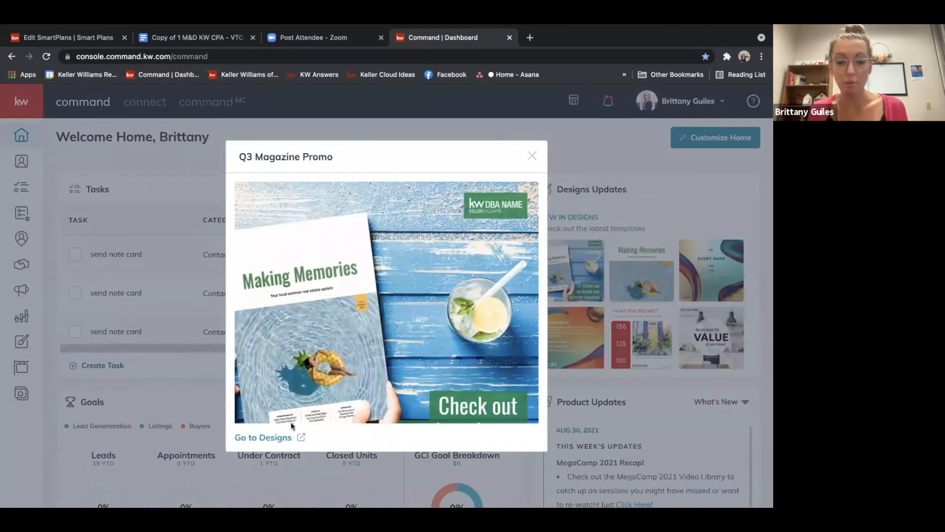
click(261, 439)
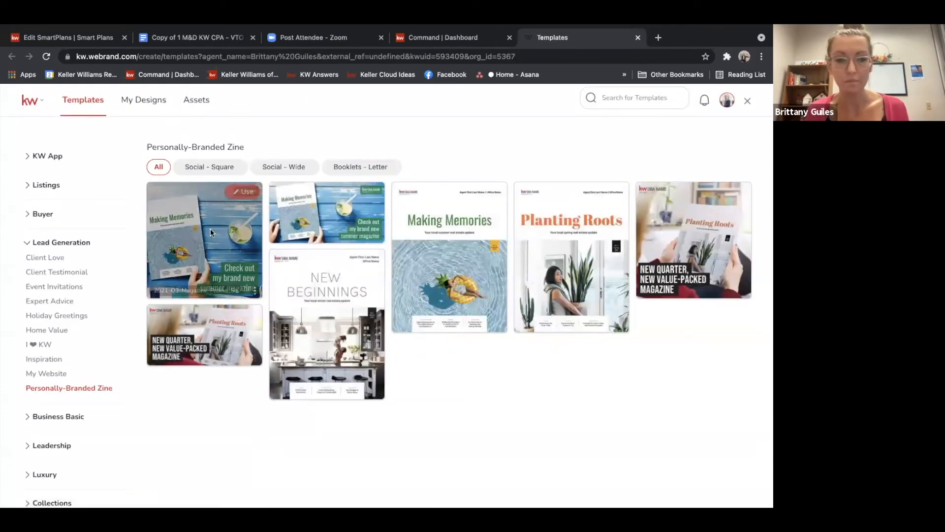
click(238, 192)
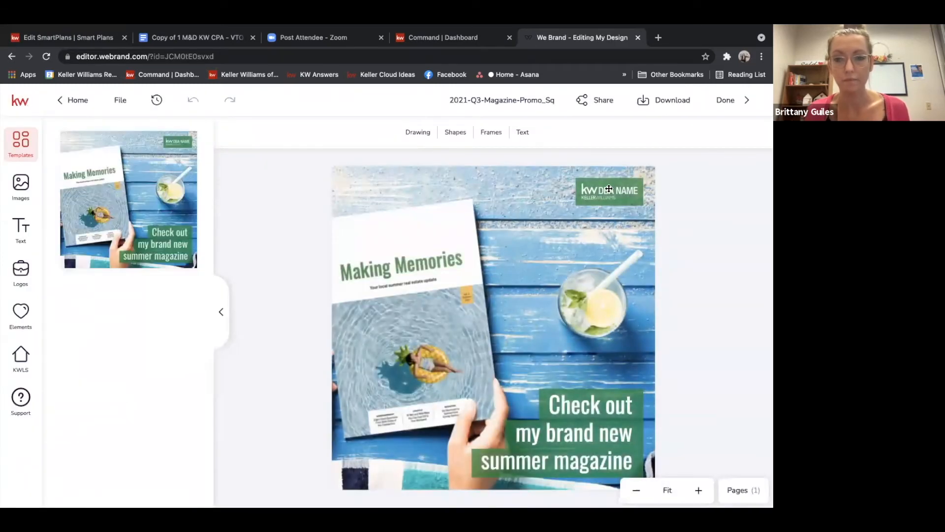
Replace the placeholder logo with the secondary logo and download the design as a PDF for Printing
click(609, 189)
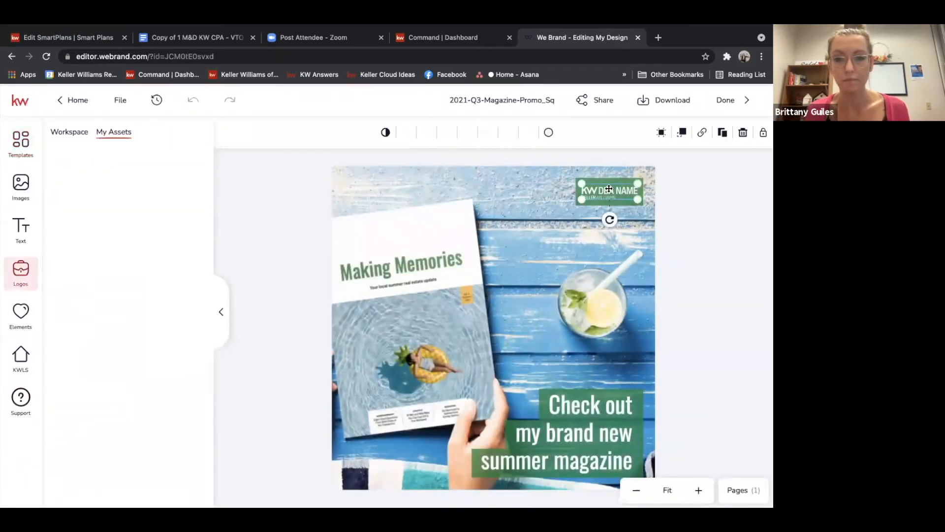
click(86, 173)
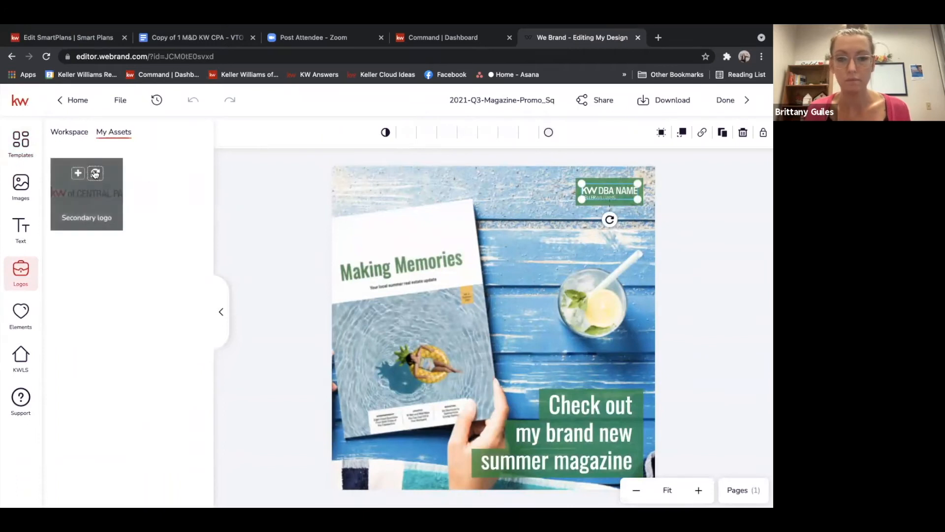
click(660, 101)
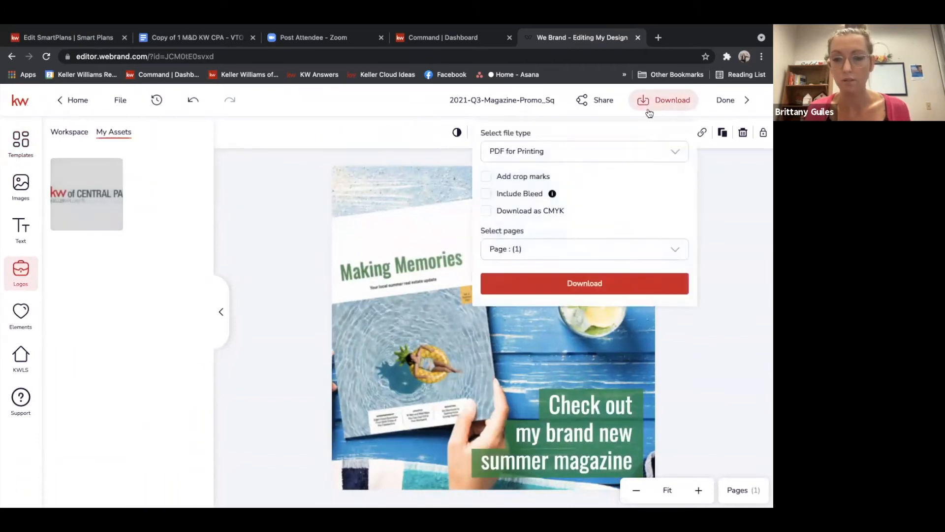
click(558, 281)
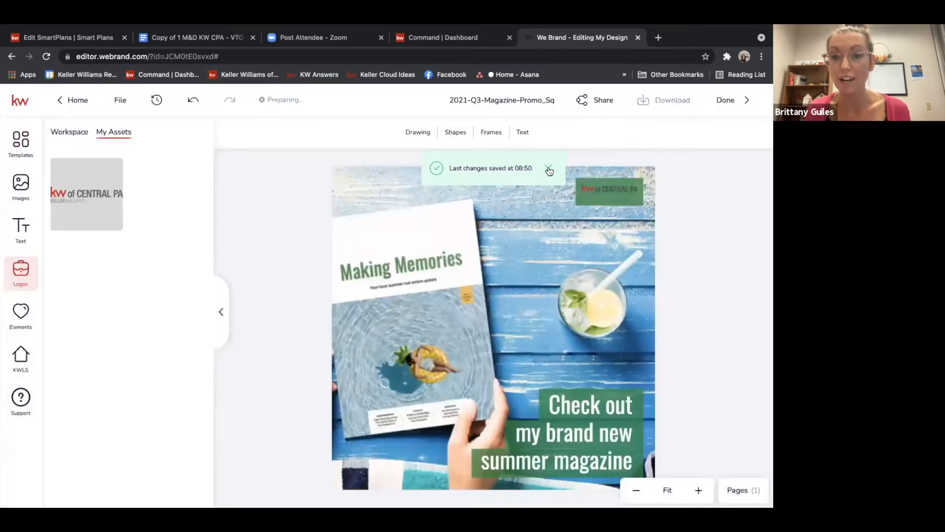
Reopen the 2021-Q3-Magazine-Promo_Sq design from Designs and download it as a PNG
click(548, 169)
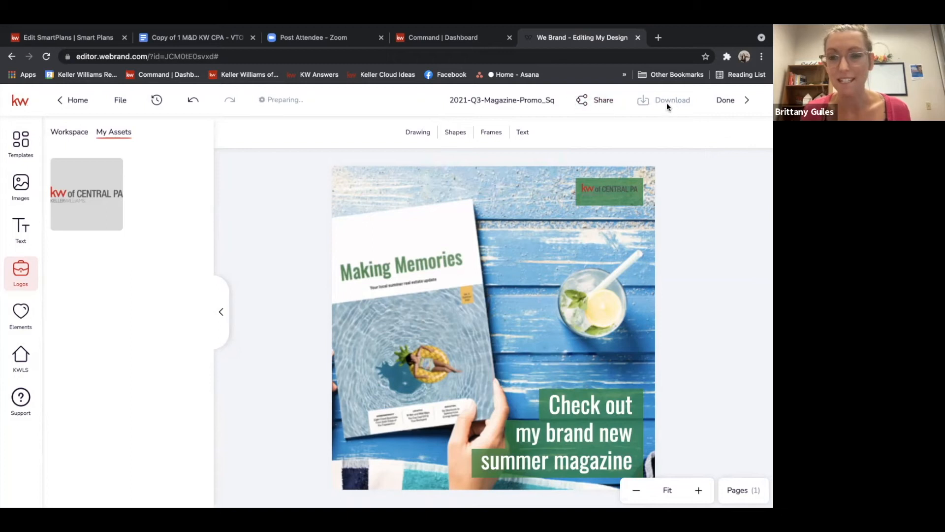
right_click(550, 241)
click(694, 130)
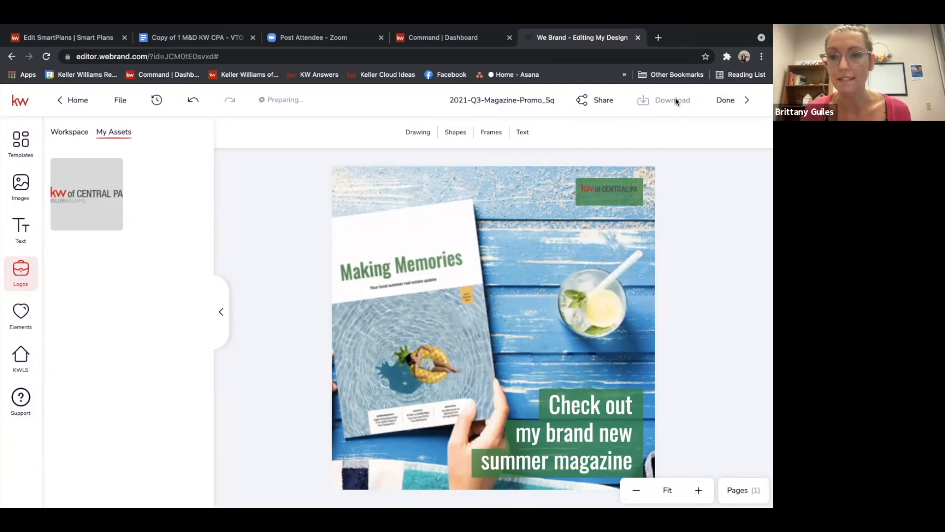
click(727, 100)
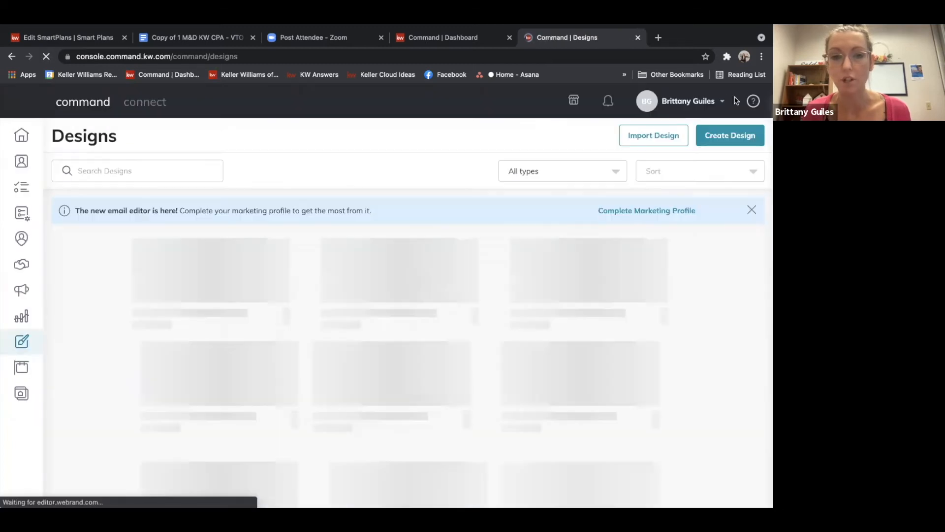
click(175, 290)
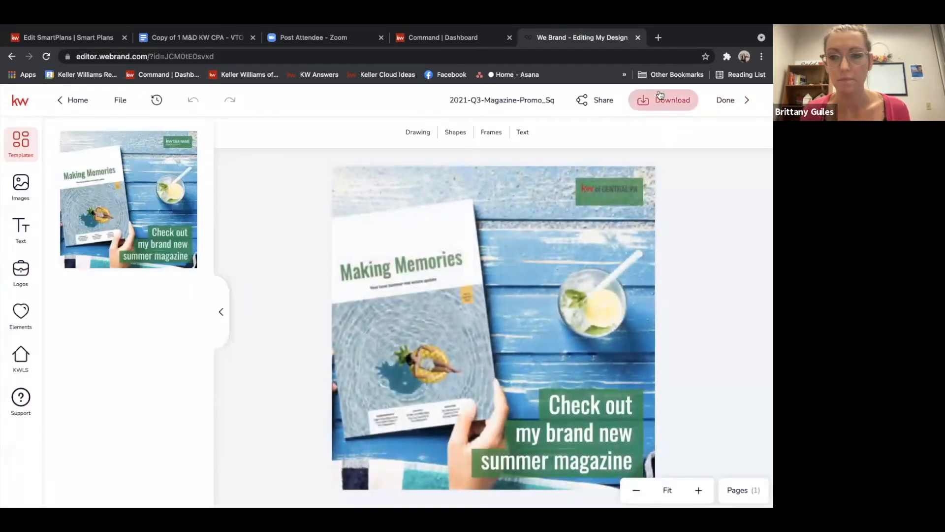
click(661, 97)
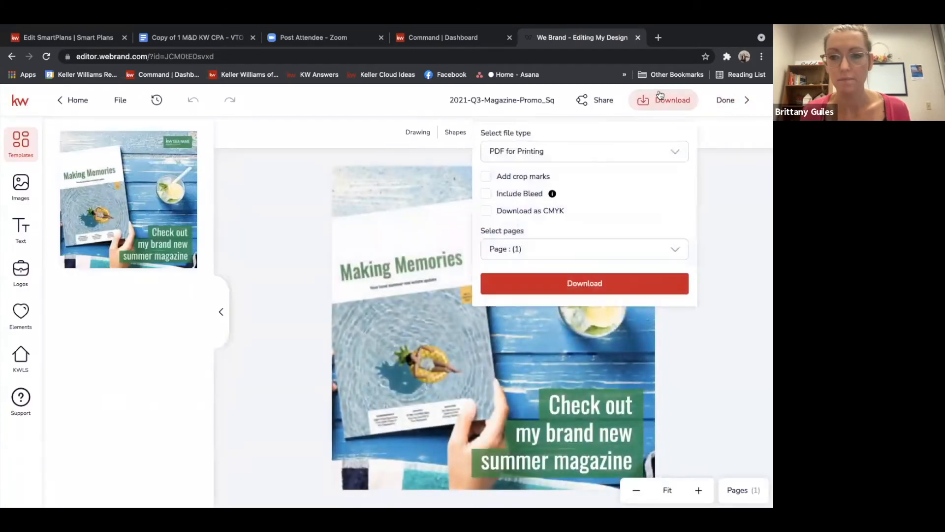
click(573, 161)
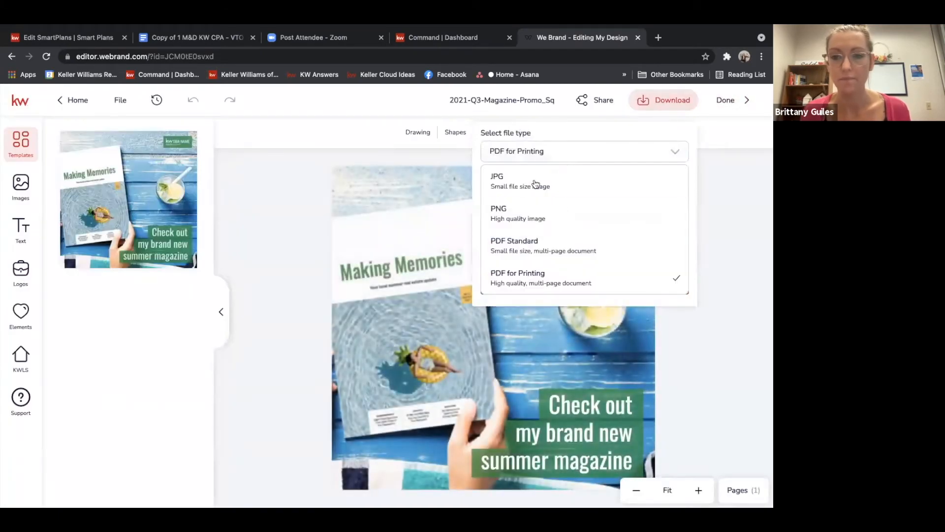
click(512, 207)
click(528, 288)
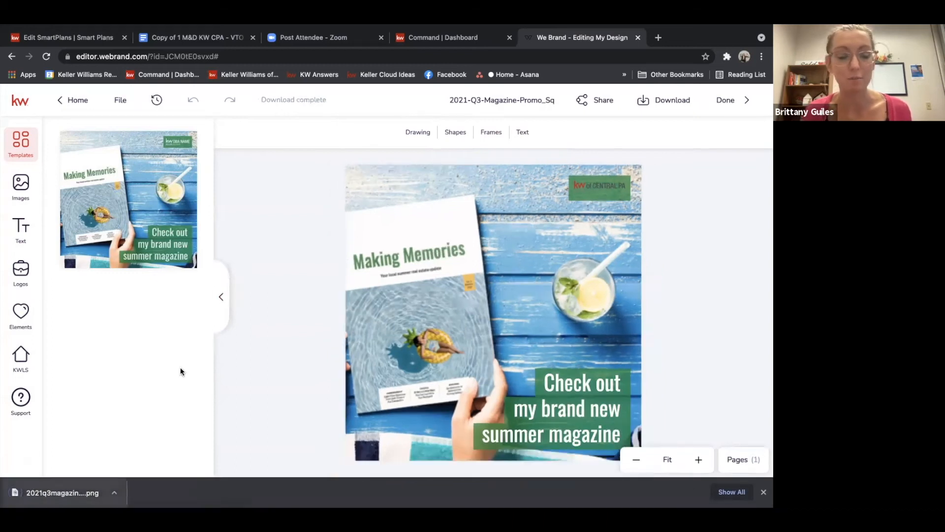
In the SmartPlan email, replace the image placeholder with the downloaded promo PNG uploaded from Downloads
click(75, 40)
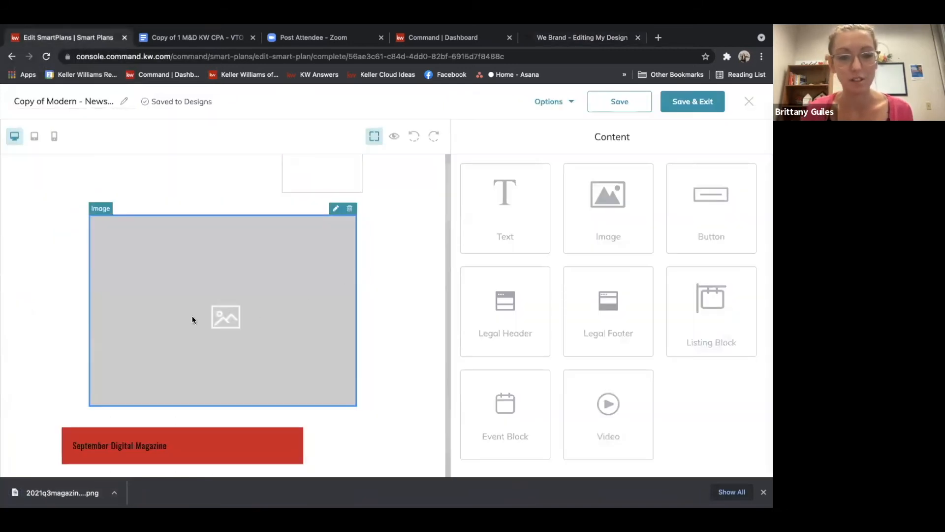
click(336, 210)
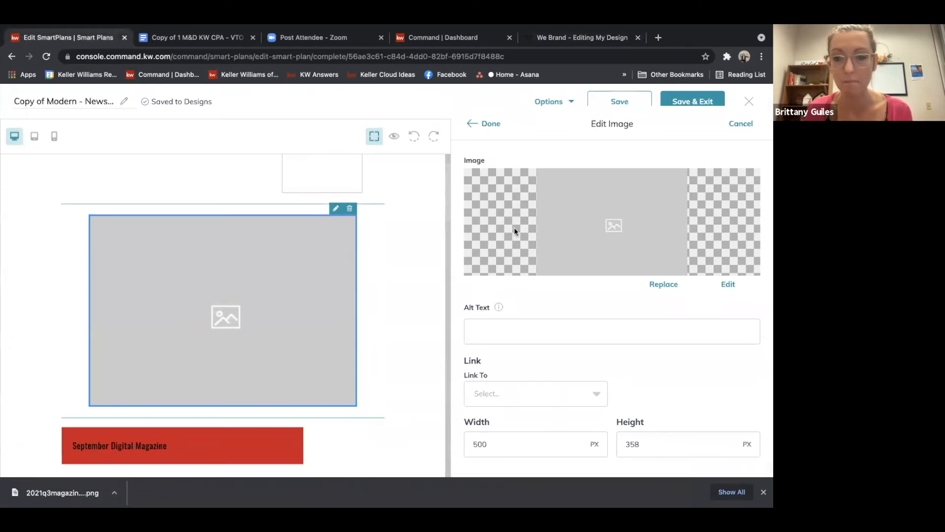
click(653, 285)
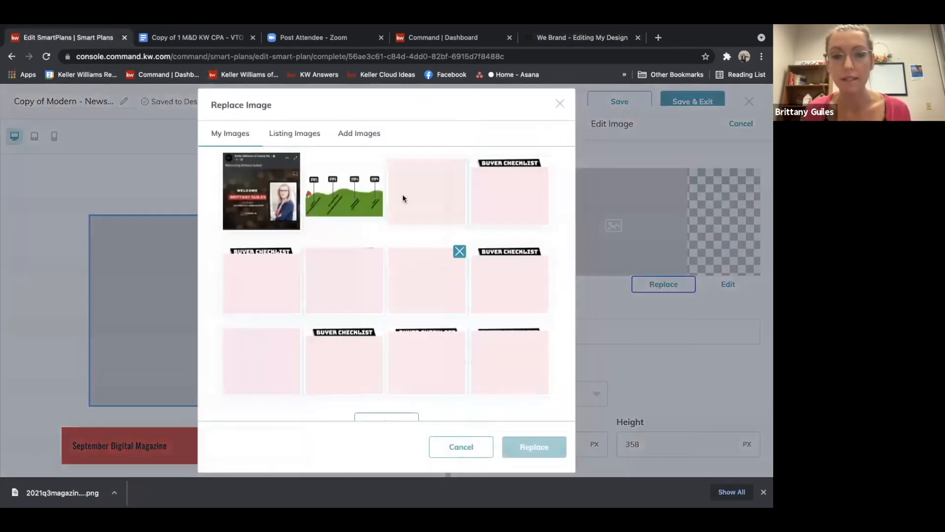
click(361, 136)
click(386, 231)
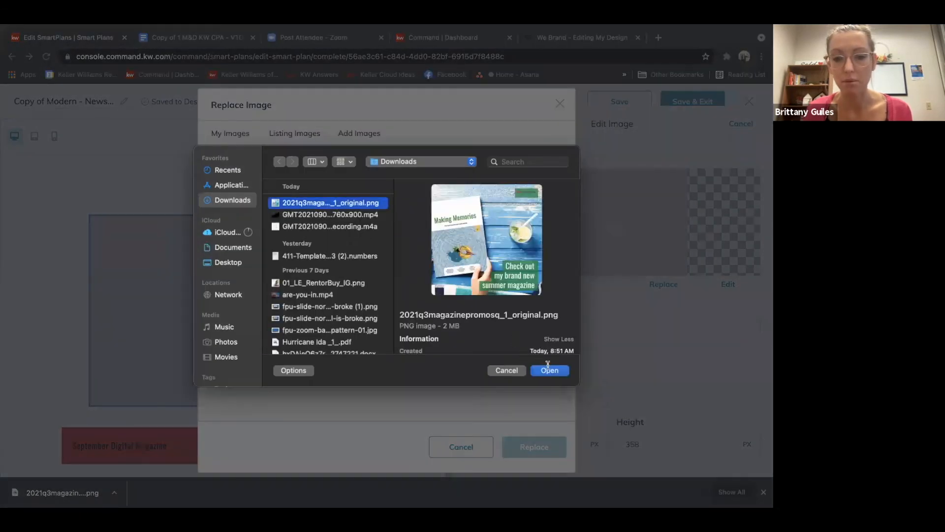
click(550, 370)
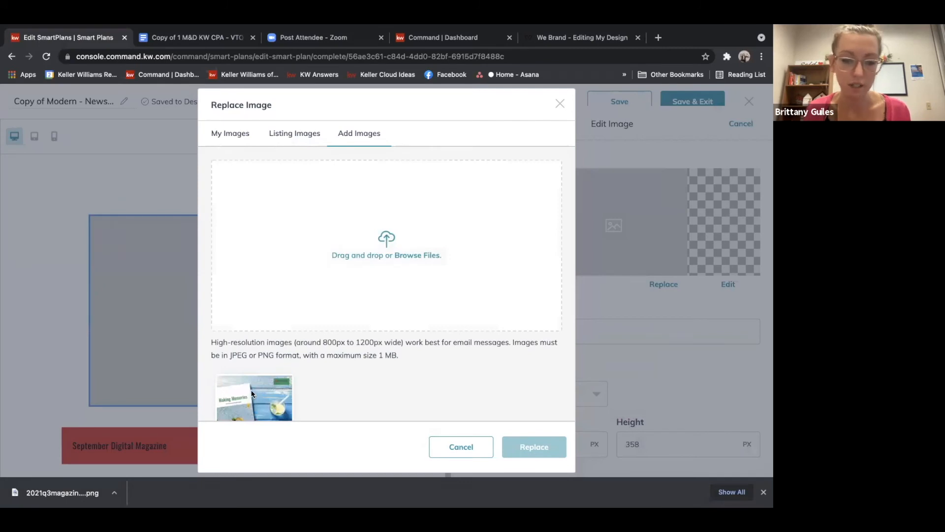
click(251, 393)
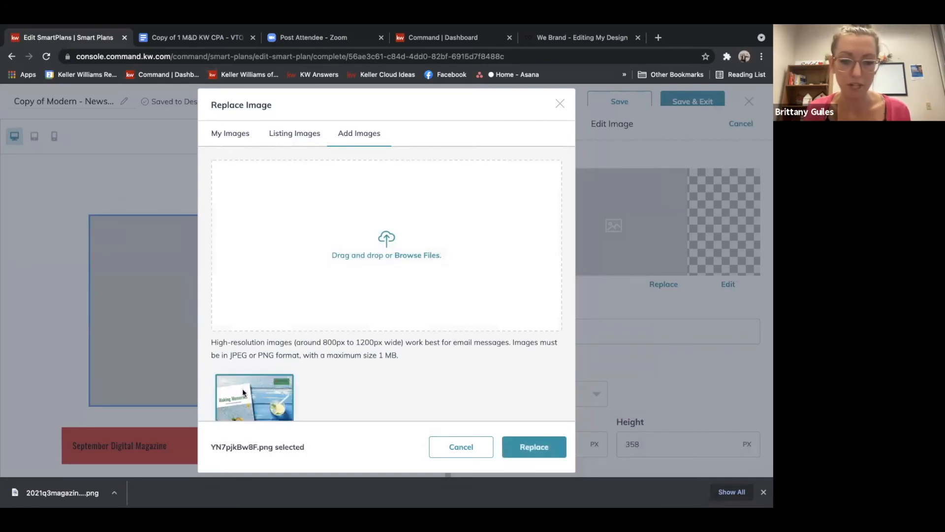
click(551, 447)
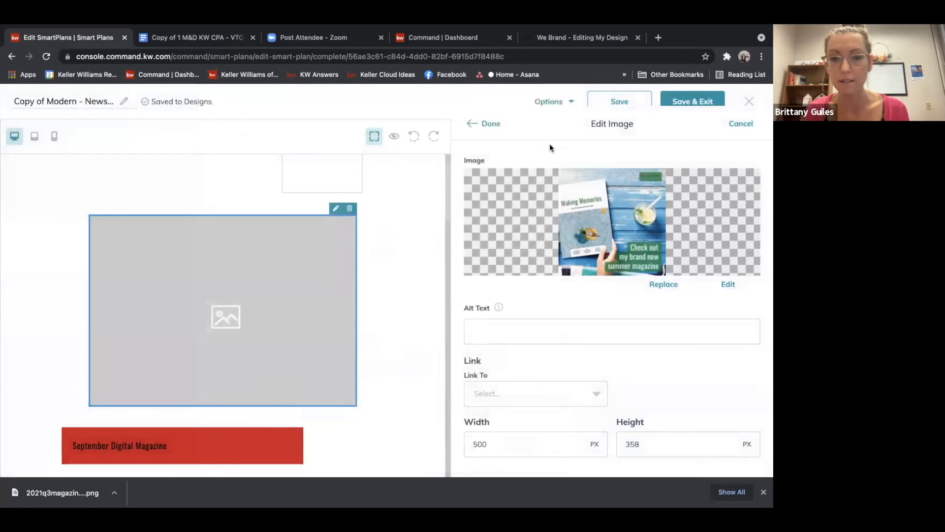
click(489, 125)
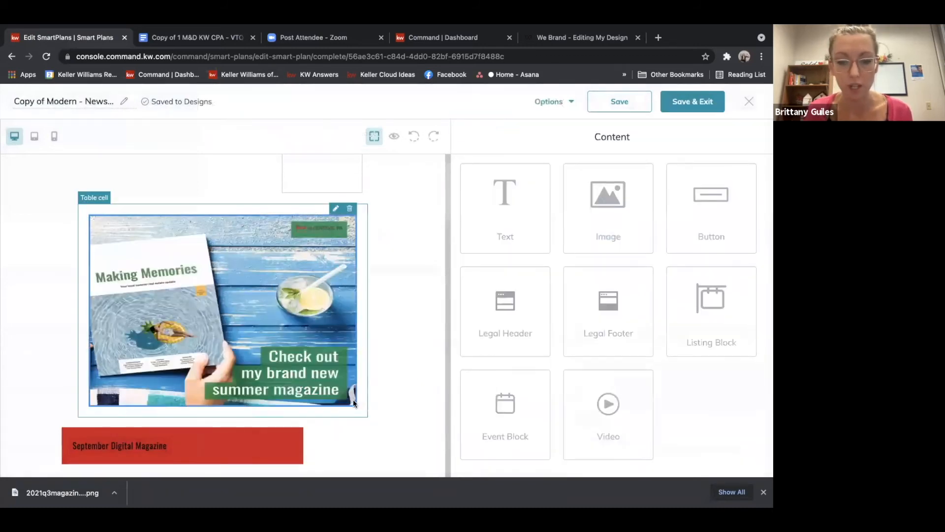
Set the promo image's width to 450 px
click(311, 239)
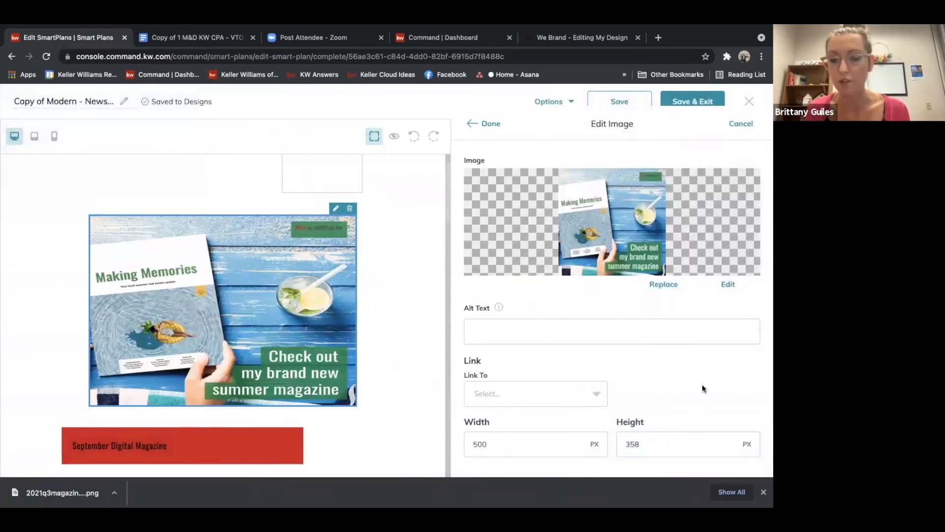
scroll(702, 384, down, 2)
click(499, 369)
key(BackSpace)
key(BackSpace)
key(BackSpace)
text(450)
key(Tab)
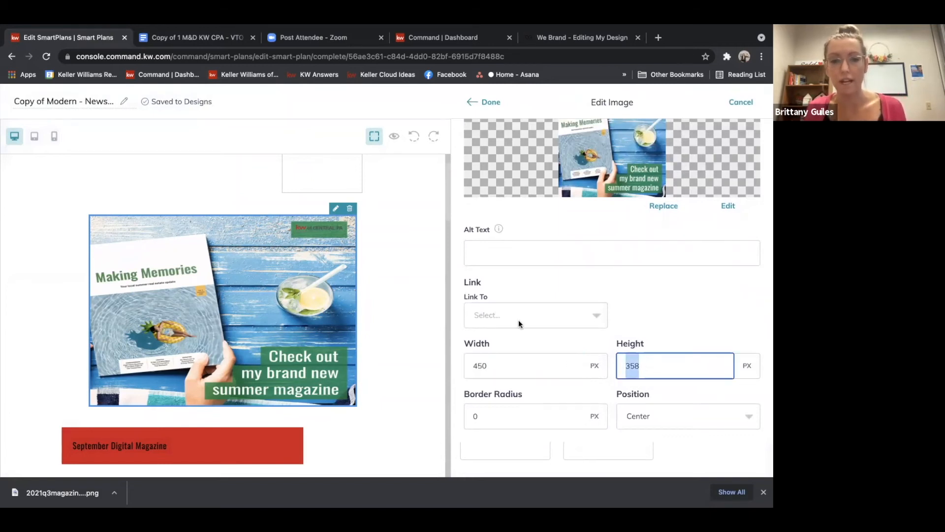
click(492, 102)
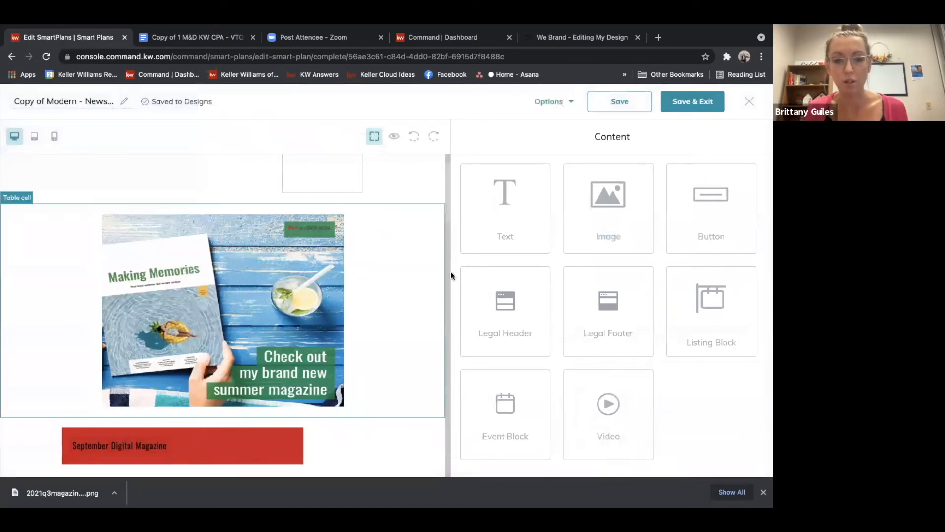
Delete the placeholder image, subheadline, body text, Link Copy button and next image below the View Now button
drag(447, 205, 444, 266)
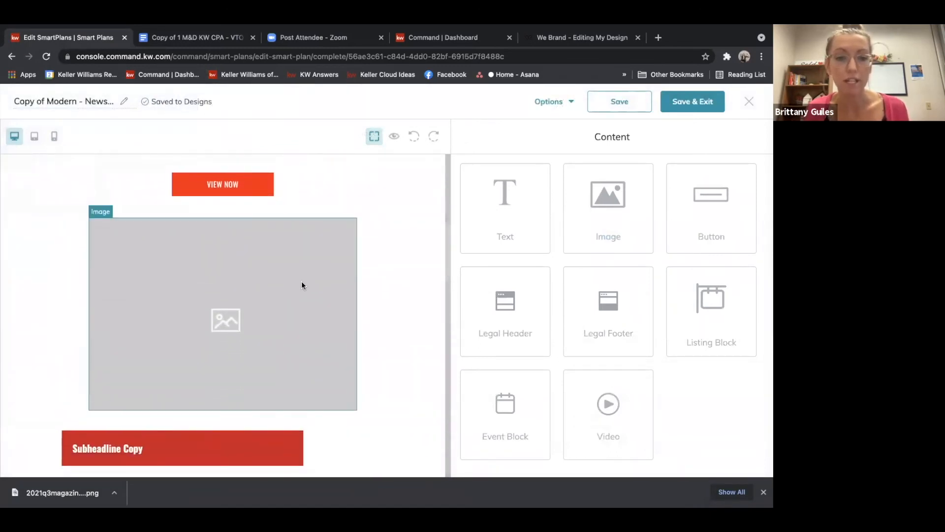
click(350, 215)
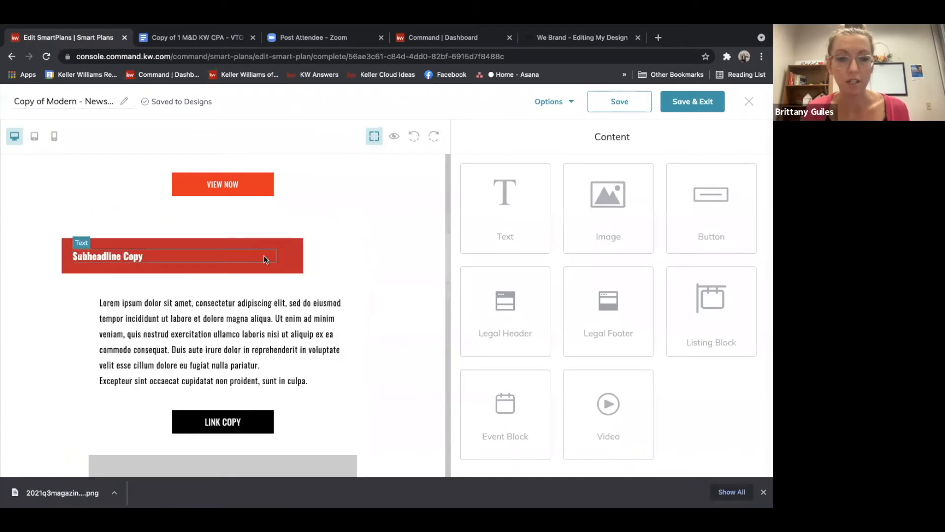
click(270, 241)
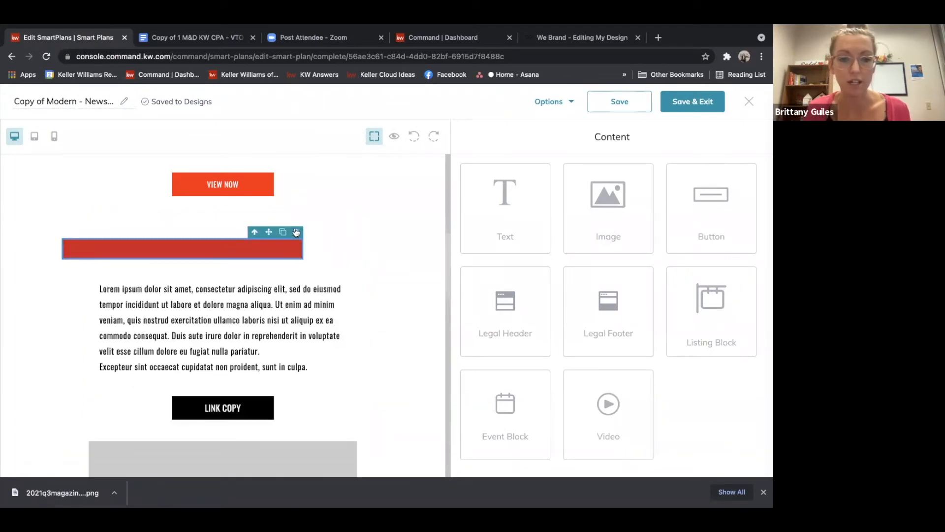
click(296, 233)
click(343, 254)
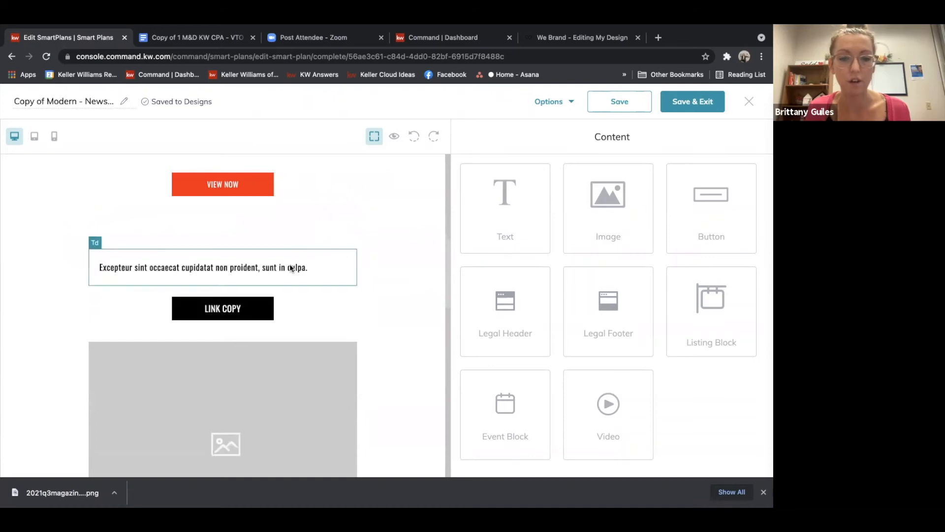
click(339, 253)
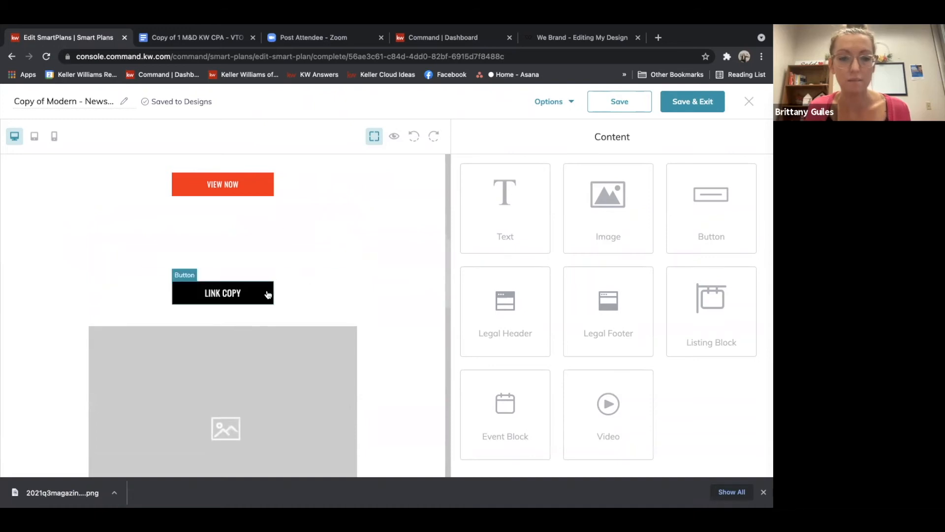
click(272, 277)
mouse_move(324, 320)
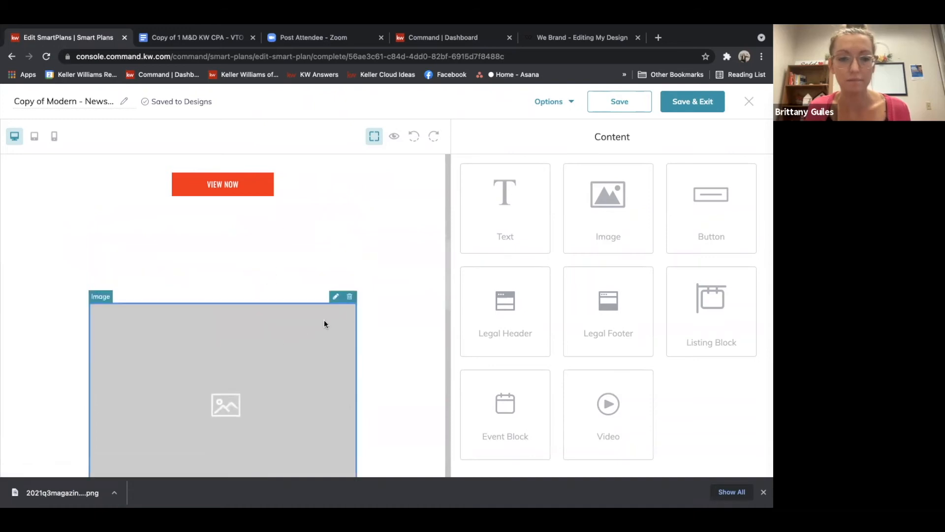
click(350, 296)
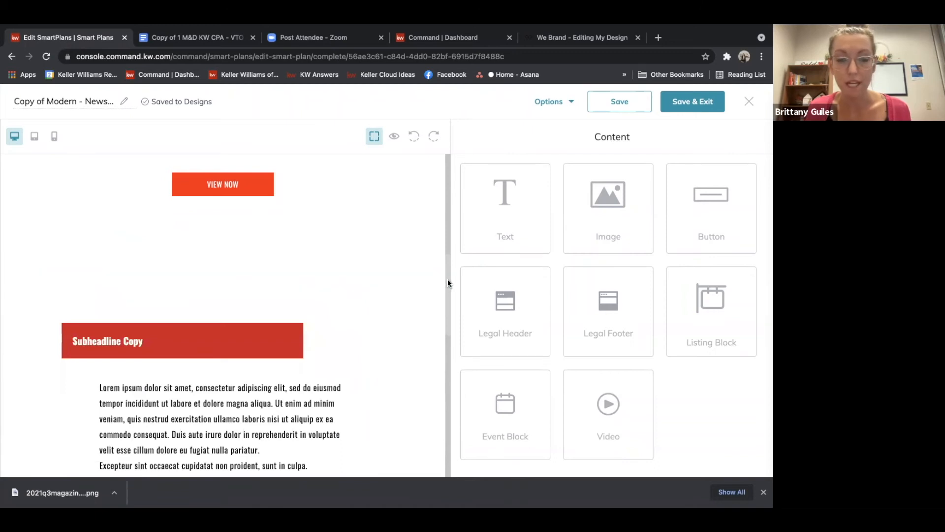
Link the View Now button to a web address by pasting the copied design viewer link
scroll(449, 256, up, 3)
mouse_move(226, 327)
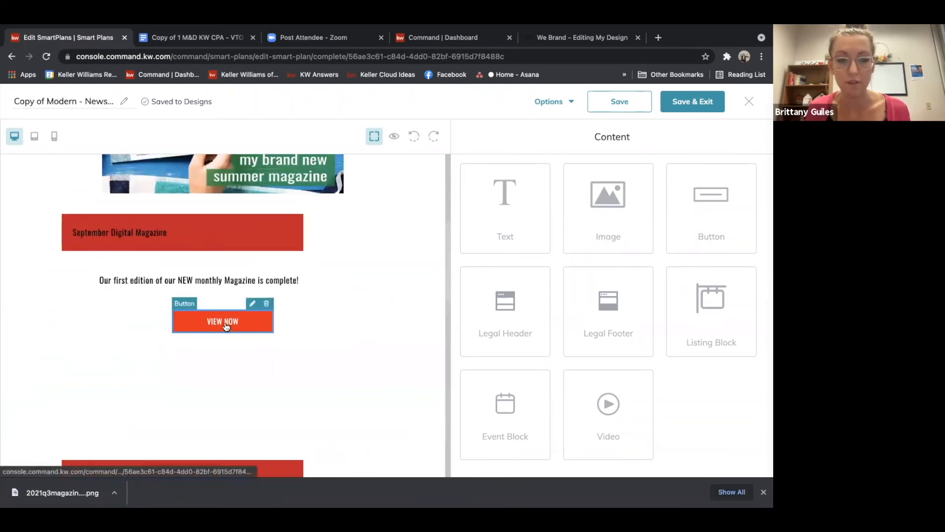
click(253, 304)
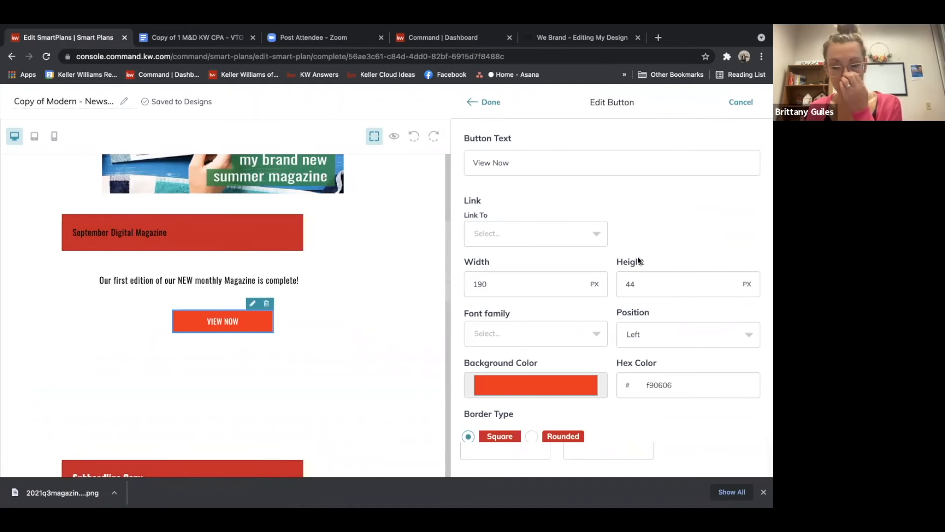
click(488, 234)
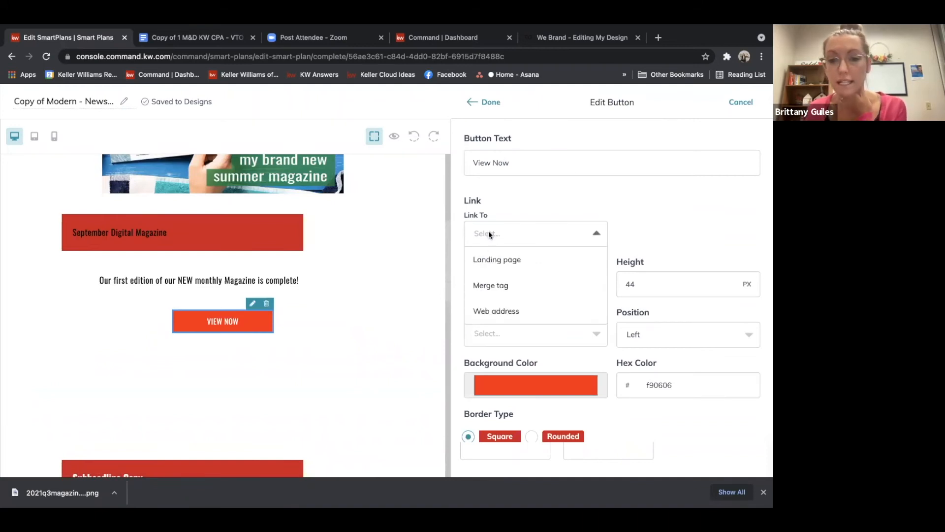
click(497, 311)
click(659, 234)
right_click(659, 235)
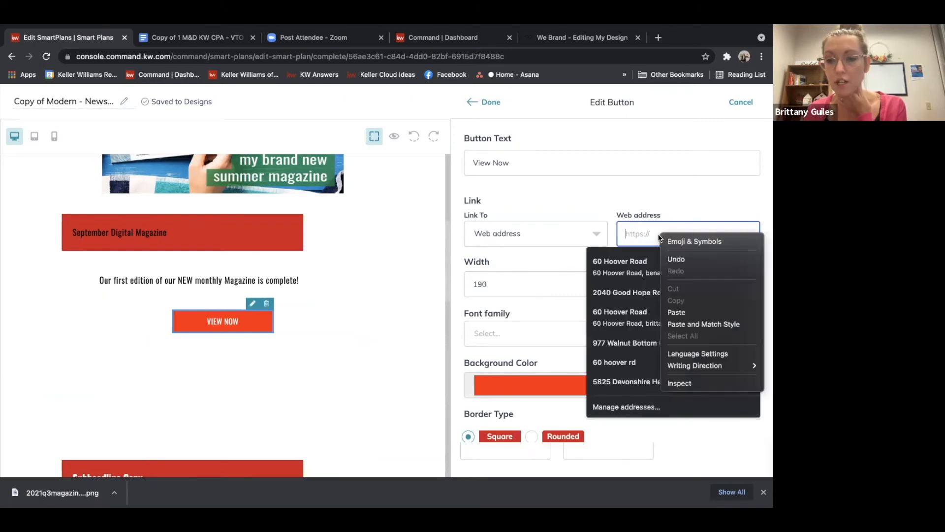
click(675, 310)
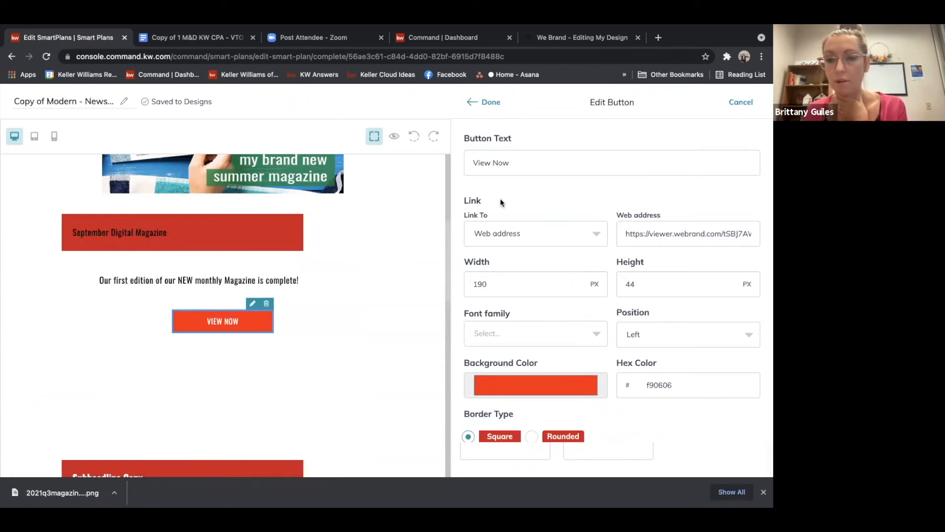
click(493, 102)
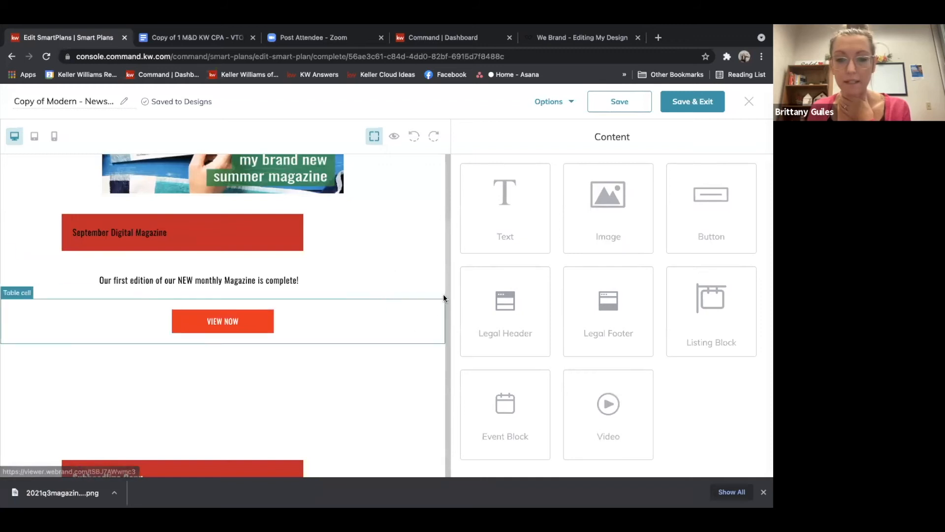
Link the promo image to a web address by pasting the copied design viewer link, then close the image editor
drag(447, 289, 447, 232)
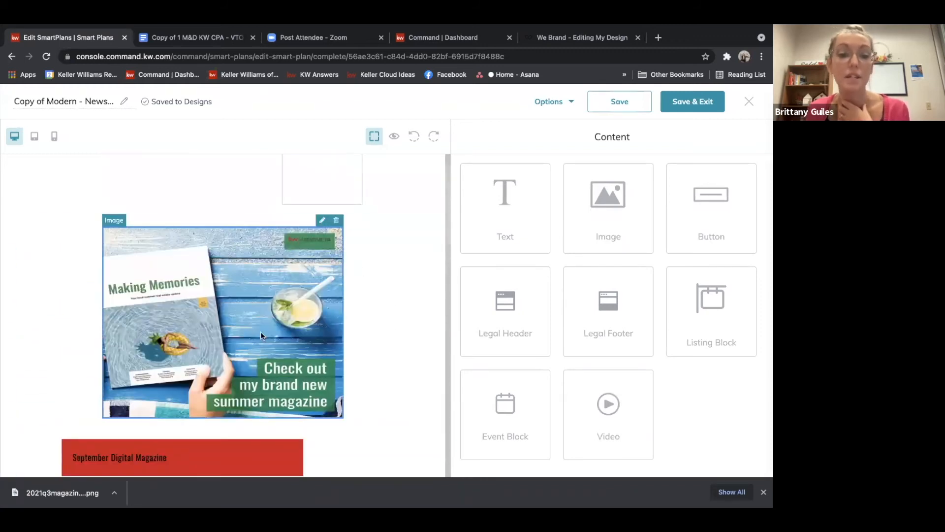
click(322, 220)
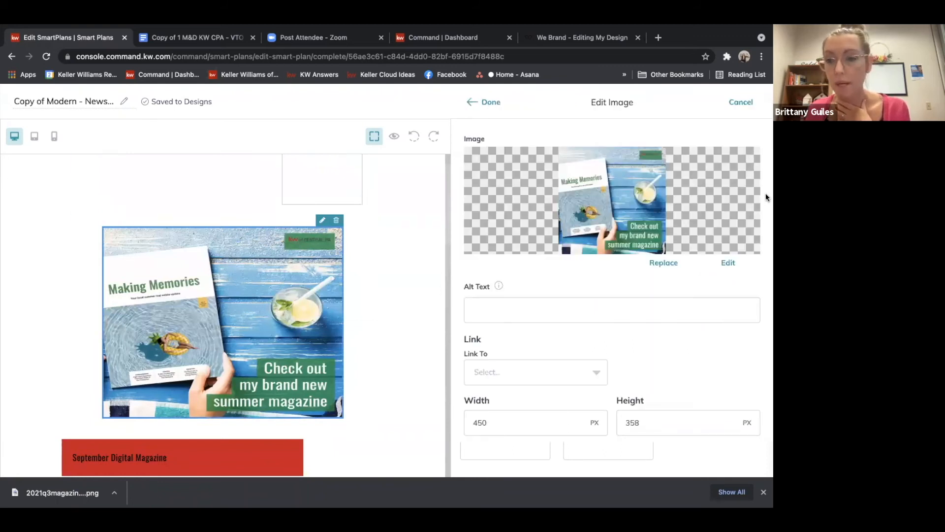
click(549, 372)
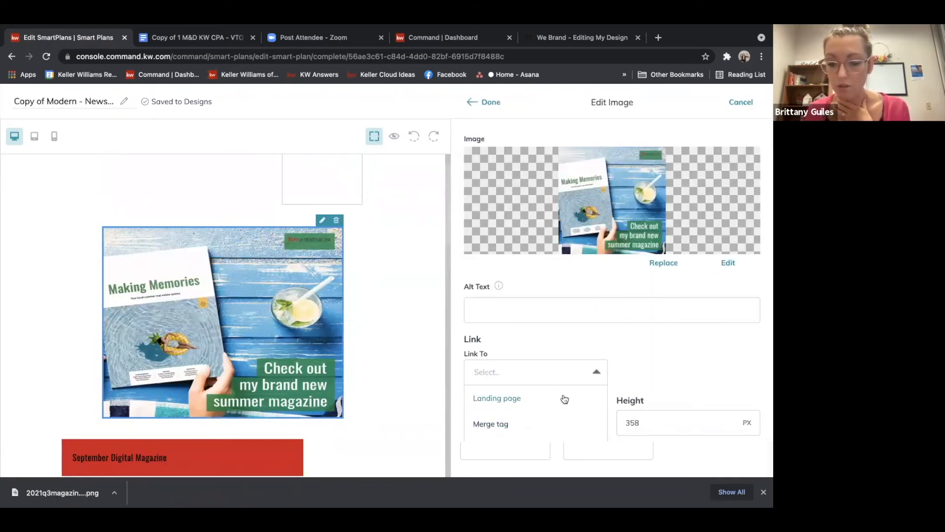
click(648, 376)
scroll(648, 372, down, 3)
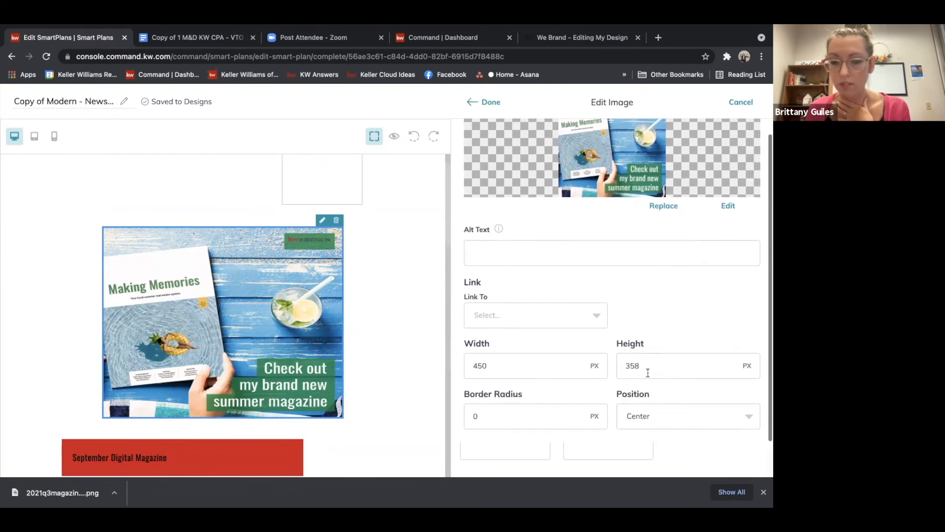
click(593, 276)
click(519, 350)
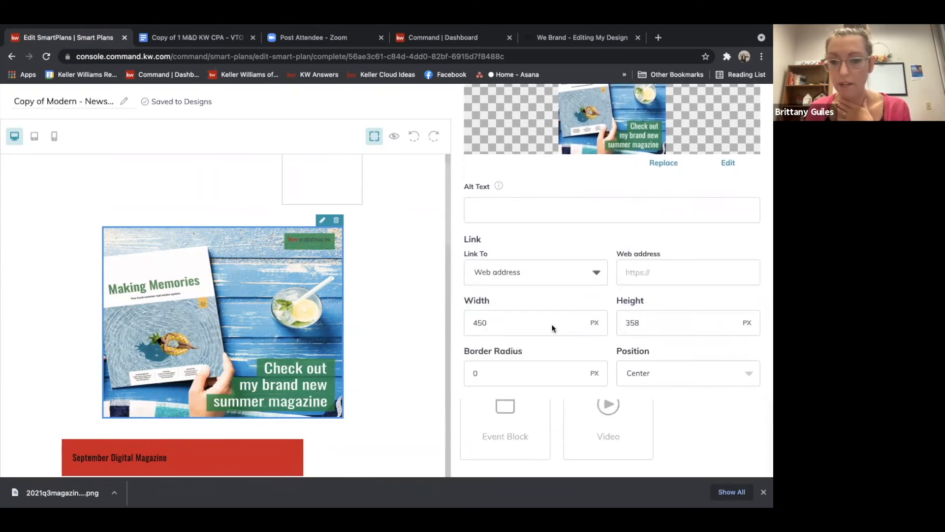
right_click(635, 272)
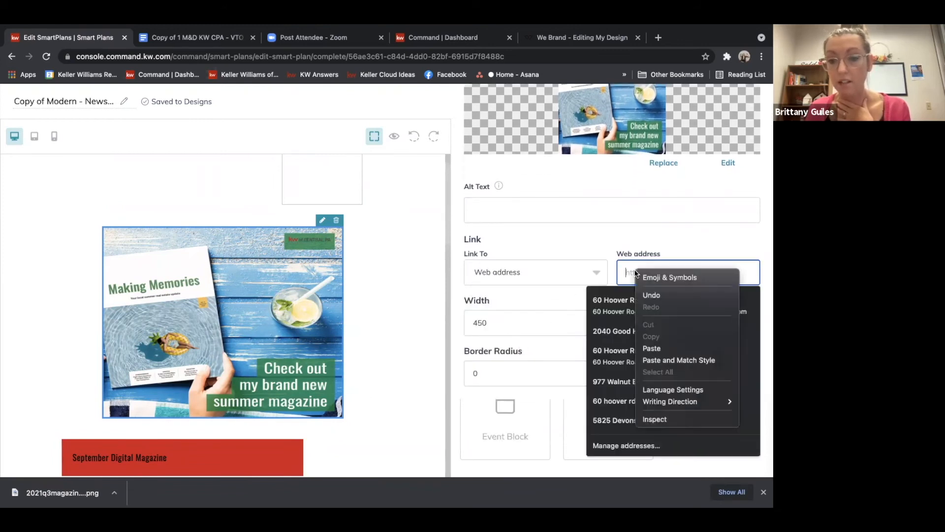
click(651, 348)
click(728, 185)
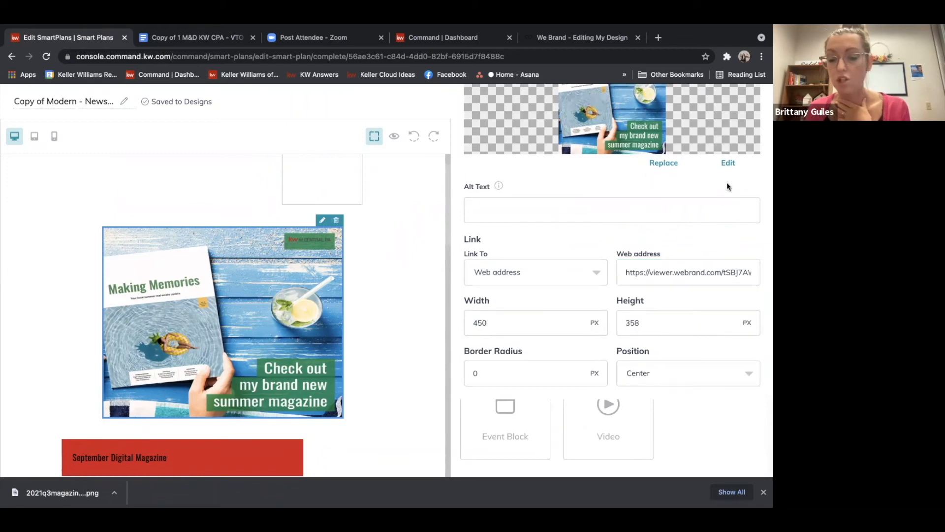
scroll(727, 183, up, 2)
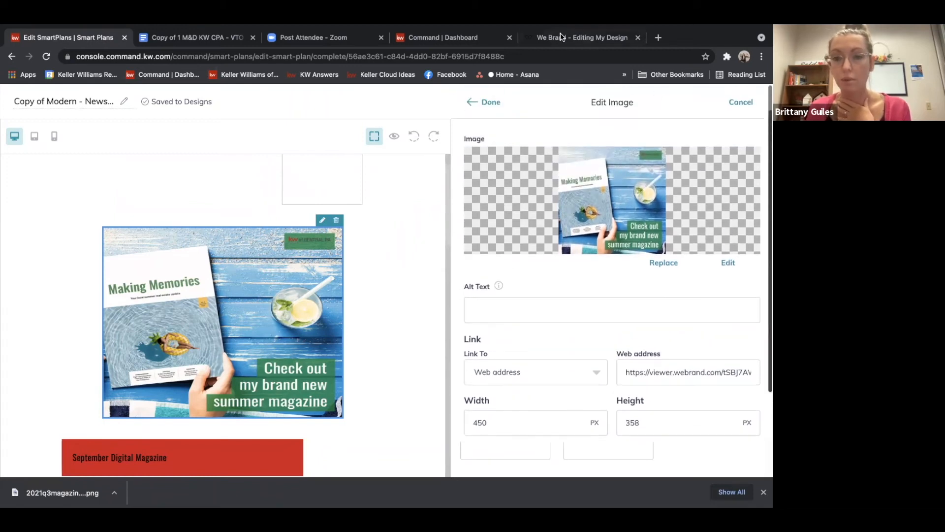
click(489, 102)
Delete the subheadline, the lorem ipsum body text and the Link Copy button below the View Now button
scroll(447, 207, down, 6)
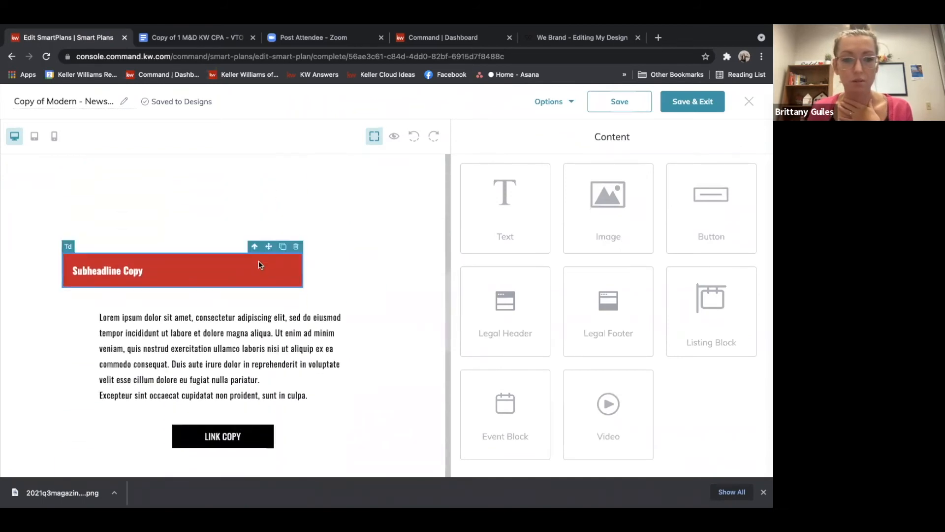
click(296, 246)
click(339, 269)
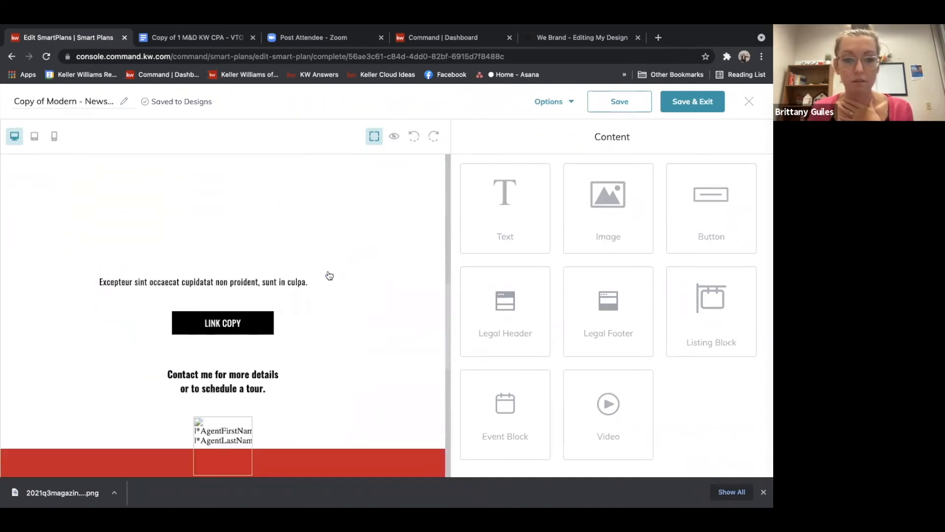
click(338, 268)
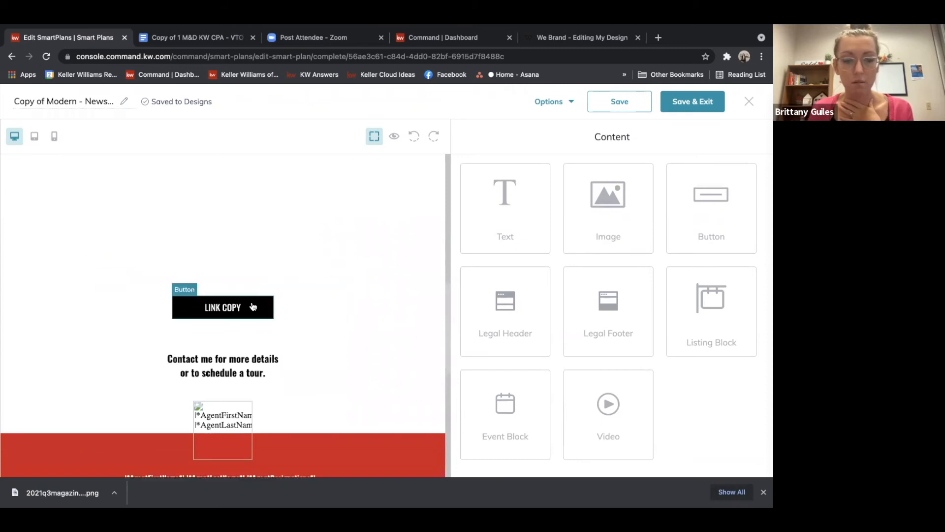
click(266, 290)
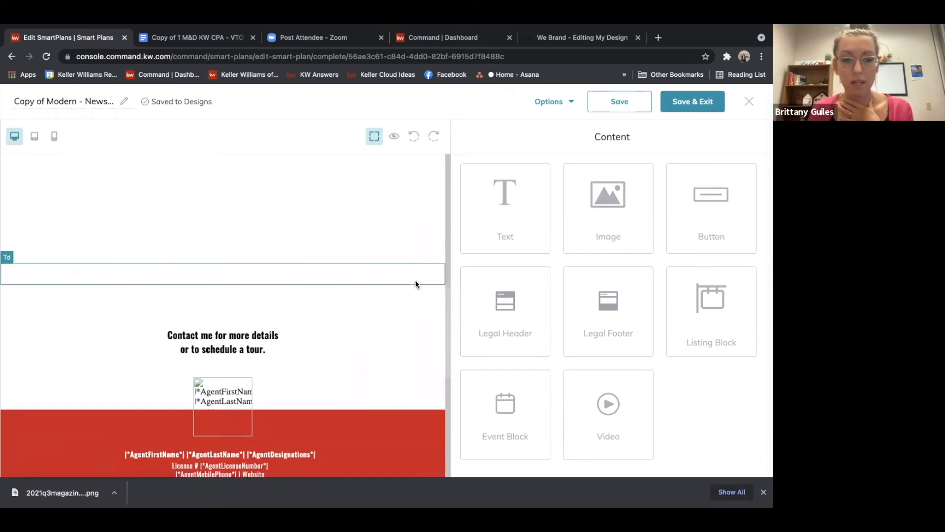
Replace the contact text with "Contact me for all your Real Estate Needs!"
click(239, 338)
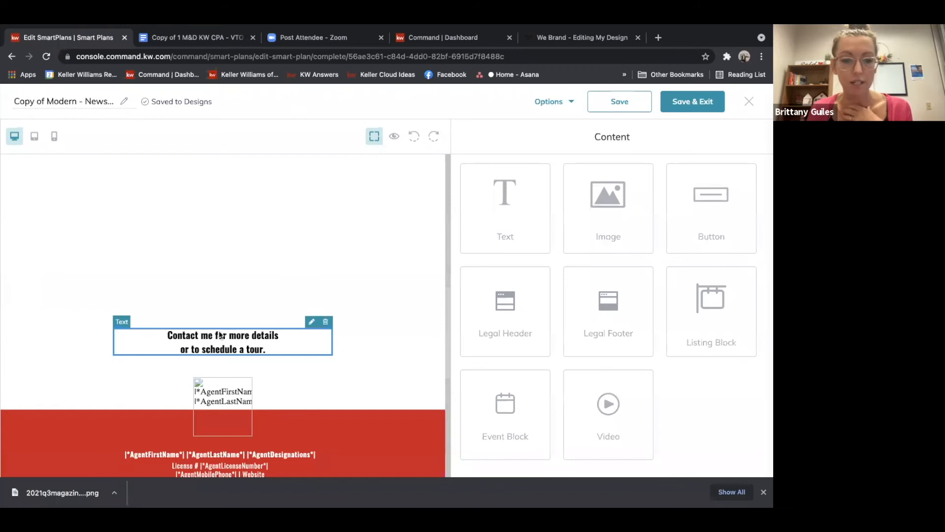
click(312, 321)
drag(544, 191, 514, 175)
key(BackSpace)
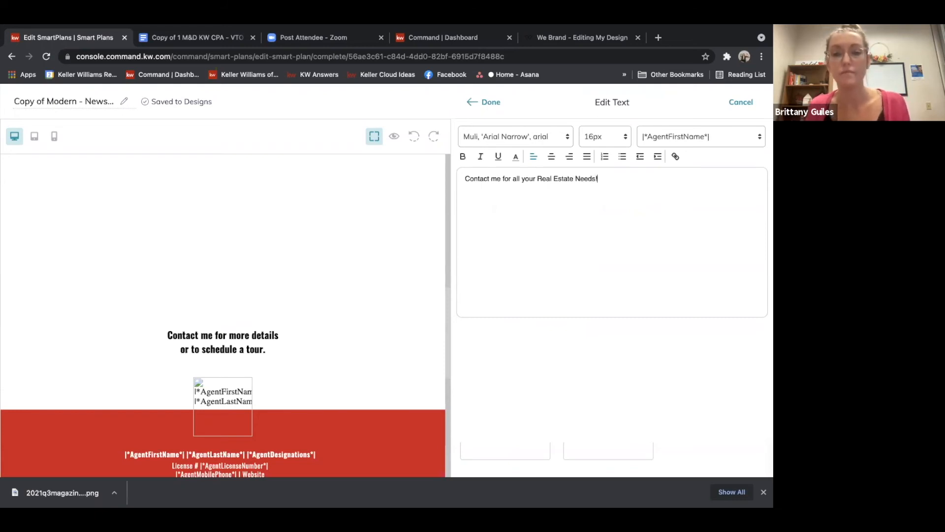
click(484, 102)
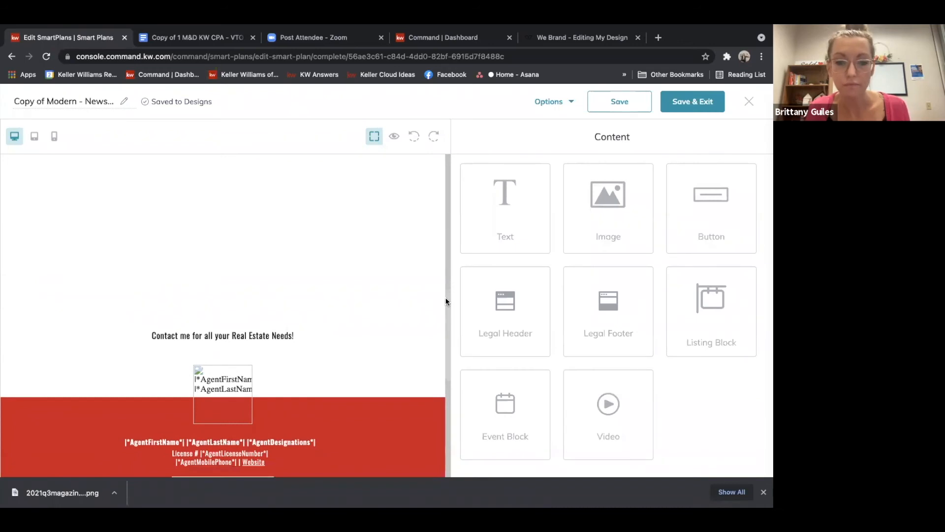
Preview the email and scroll through its magazine section
scroll(444, 297, down, 4)
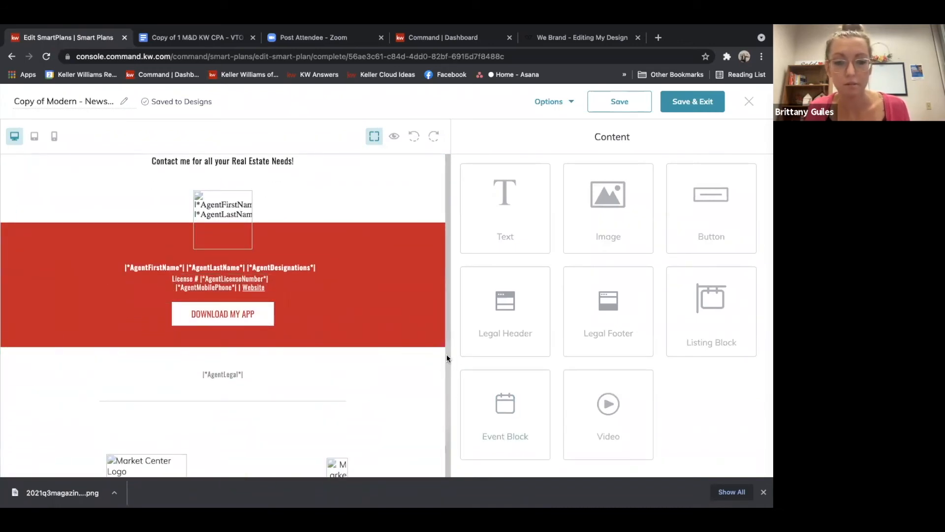
scroll(445, 296, up, 10)
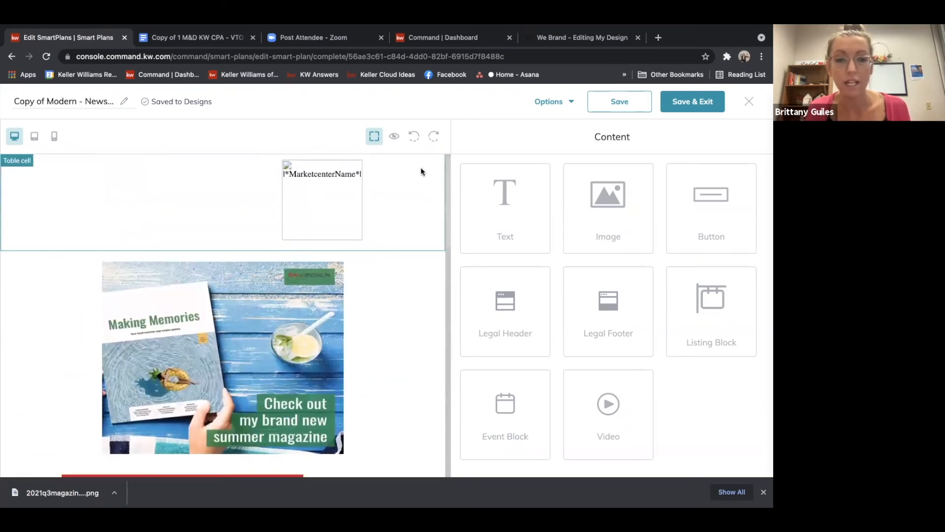
click(394, 138)
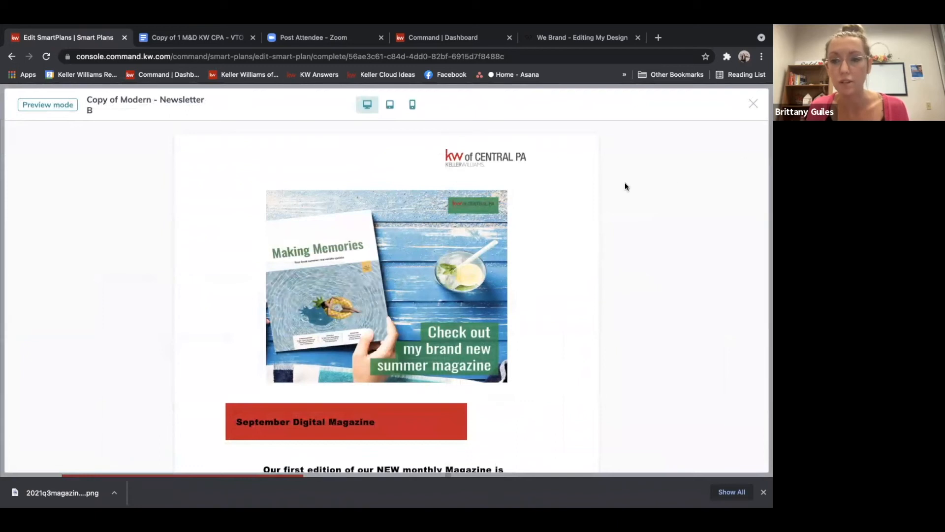
scroll(548, 218, down, 4)
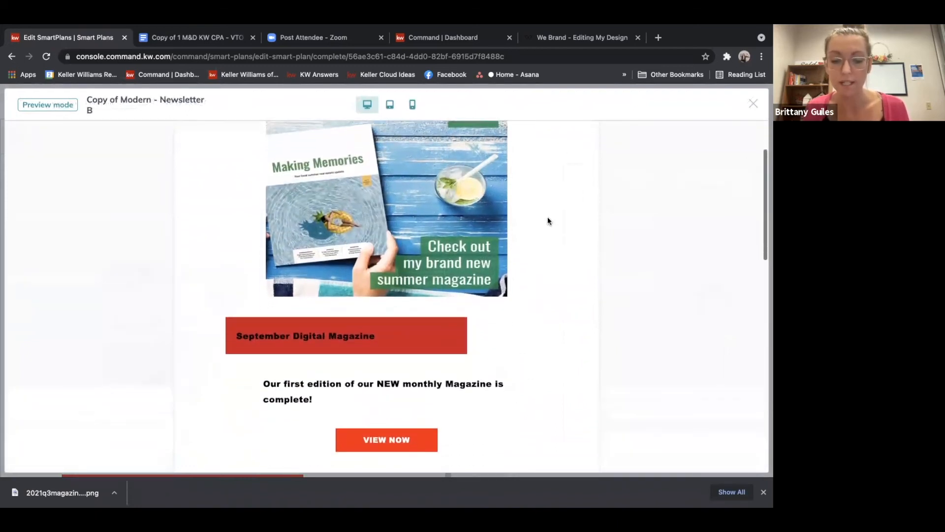
scroll(547, 219, down, 2)
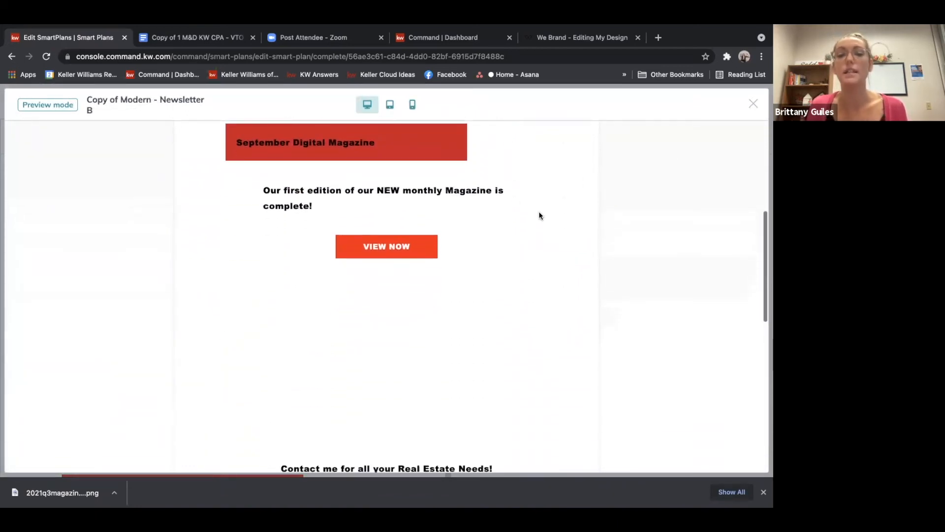
click(751, 104)
Delete the empty spacer cells between the View Now button and the contact text
drag(447, 224, 446, 328)
click(247, 342)
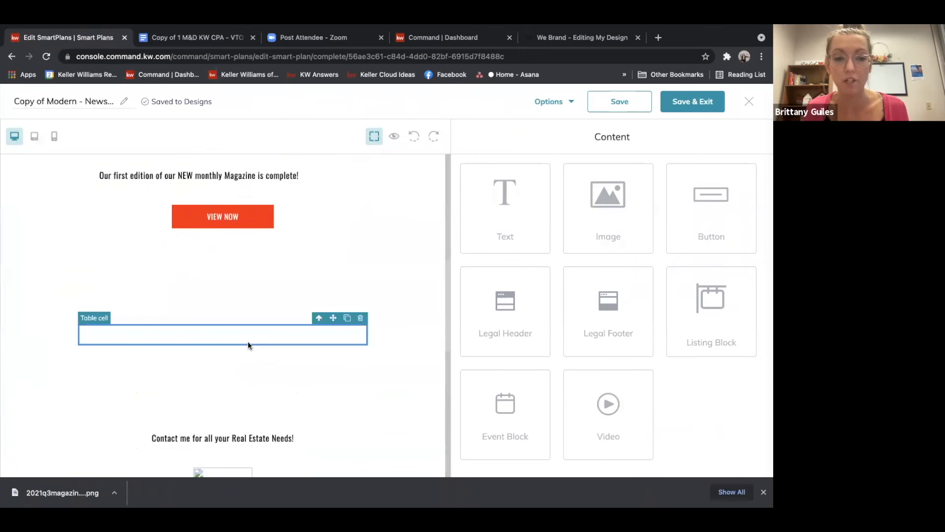
click(361, 318)
click(274, 293)
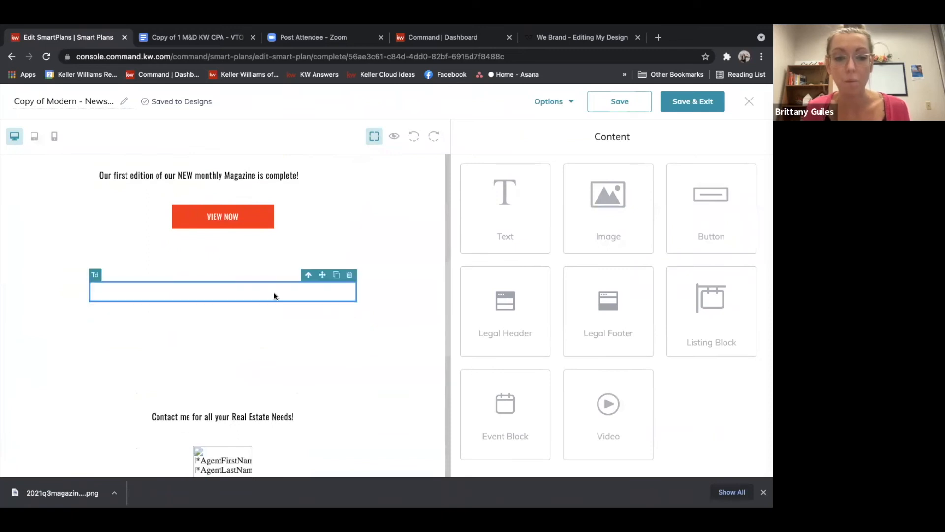
click(348, 276)
click(249, 252)
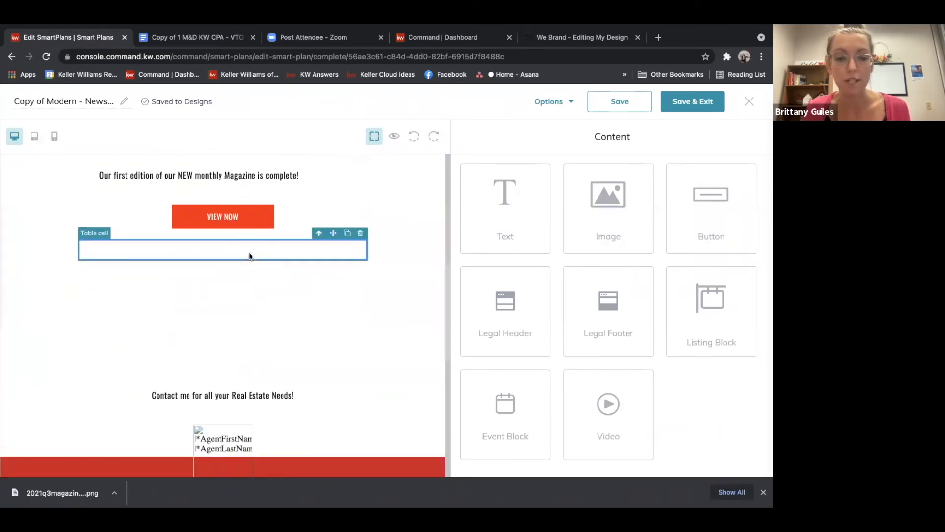
click(362, 232)
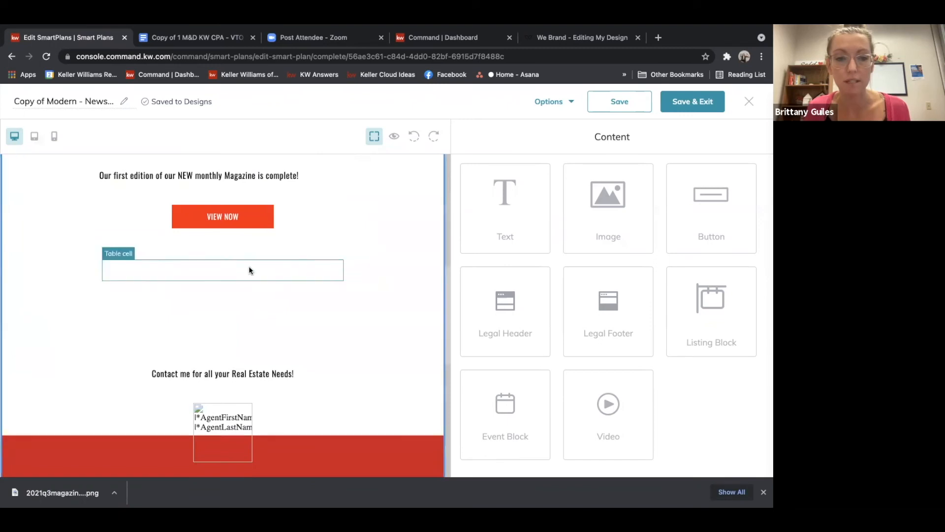
click(249, 270)
click(336, 253)
click(265, 289)
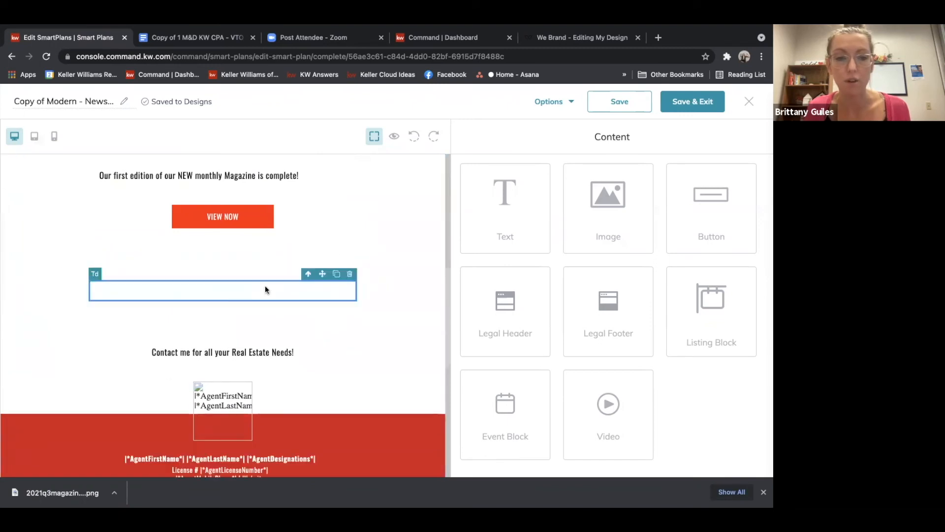
click(350, 273)
click(253, 294)
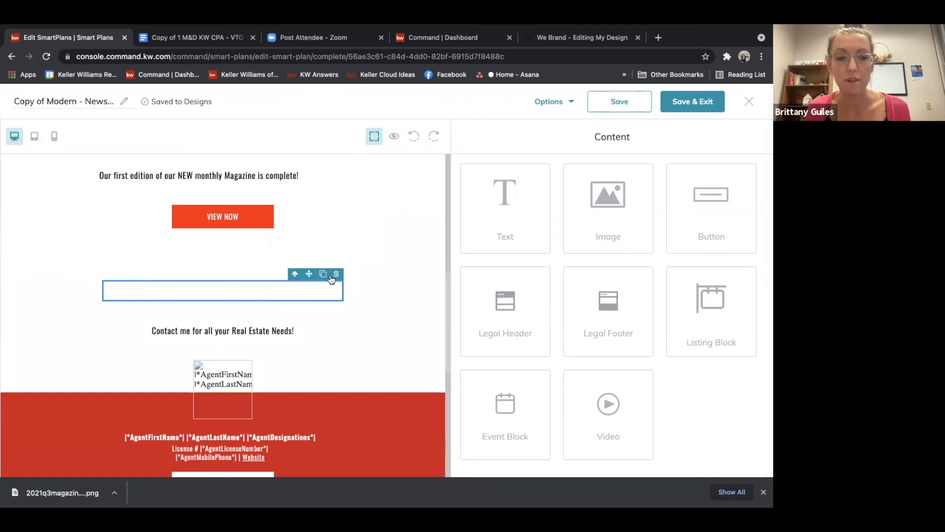
click(333, 275)
click(242, 264)
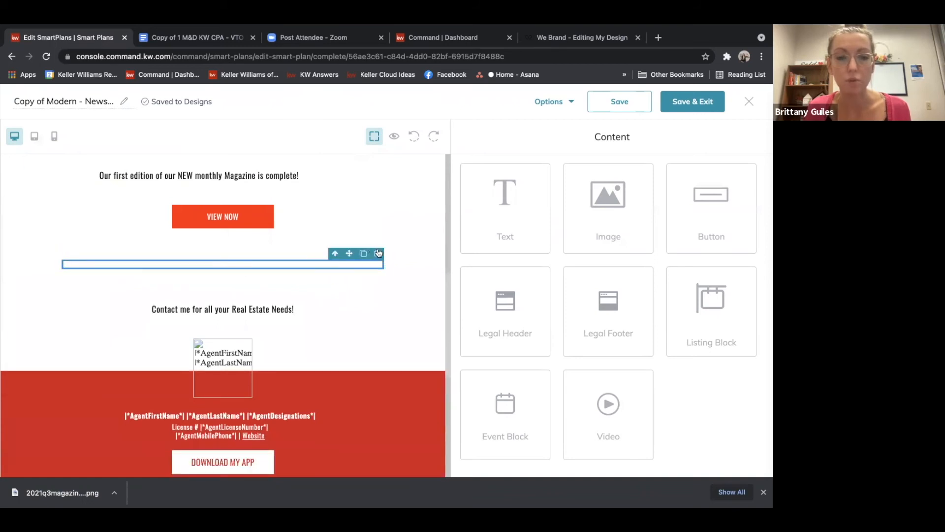
click(378, 253)
Preview the whole email from the promo image down to the agent footer
click(393, 136)
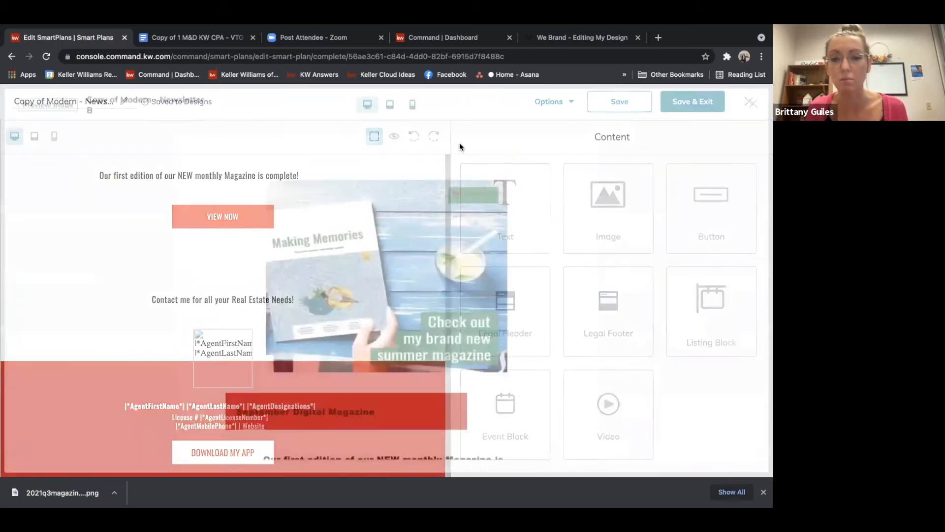
scroll(559, 203, down, 8)
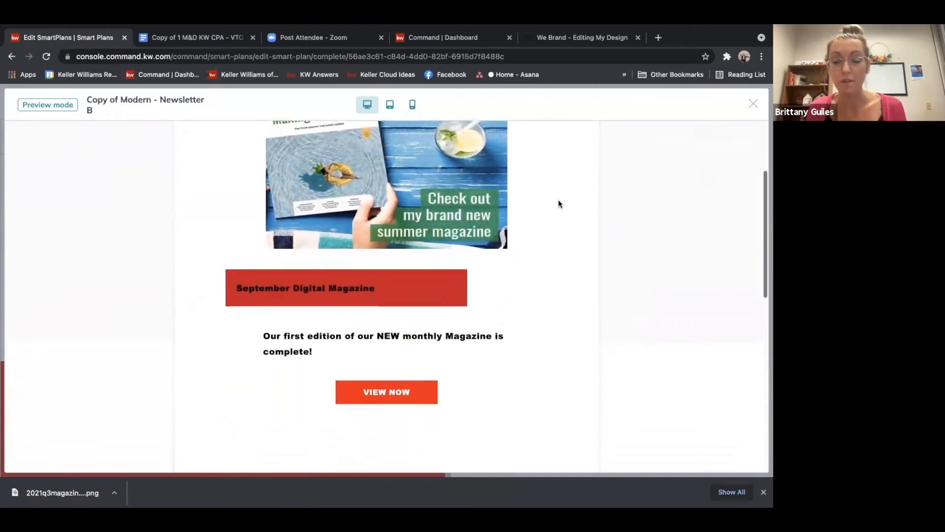
scroll(559, 203, down, 5)
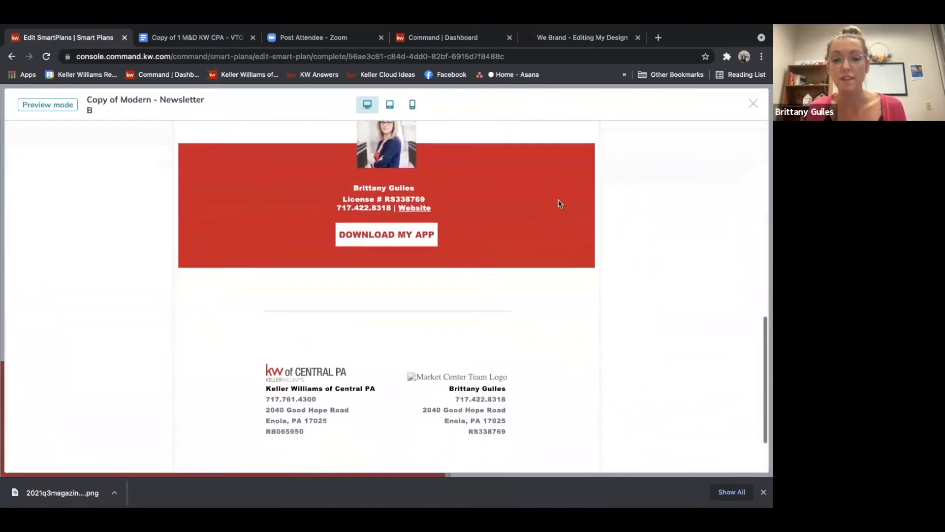
click(754, 104)
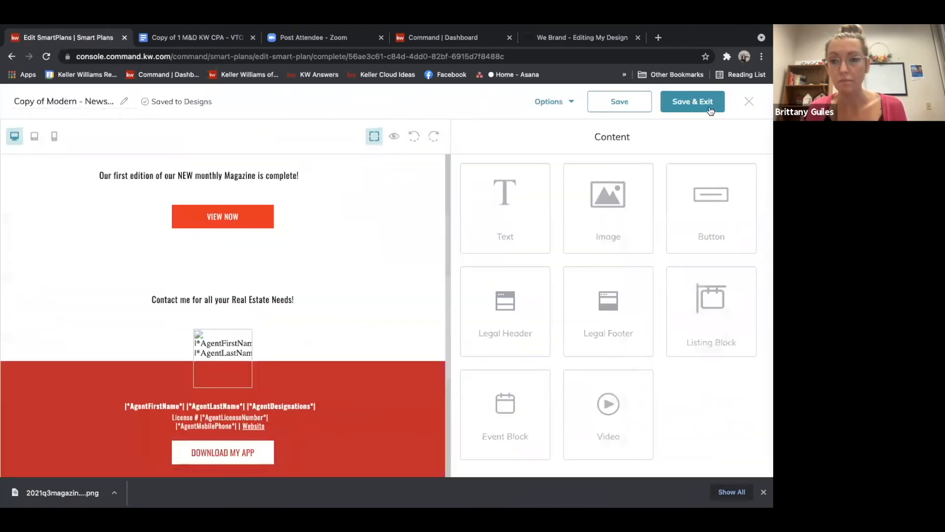
Save and exit the email design, then set the email subject to "October Magazine"
click(684, 103)
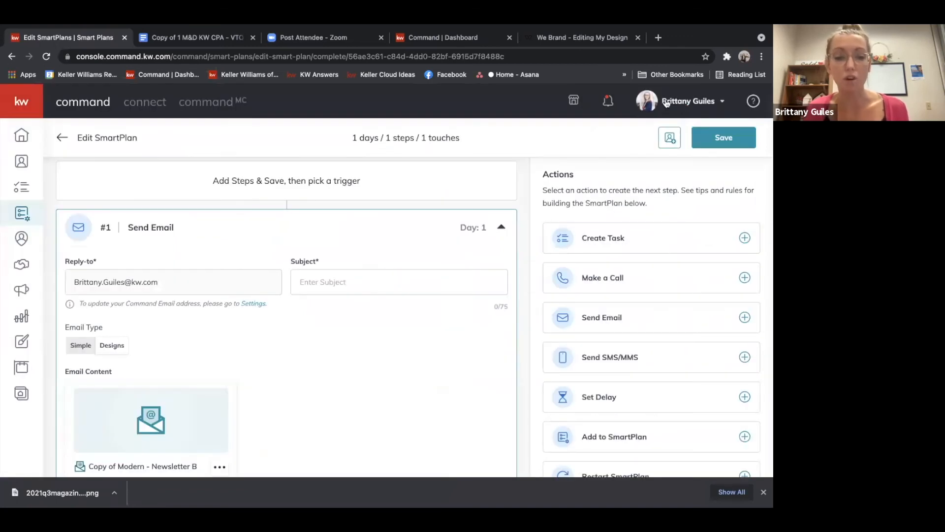
scroll(379, 351, down, 2)
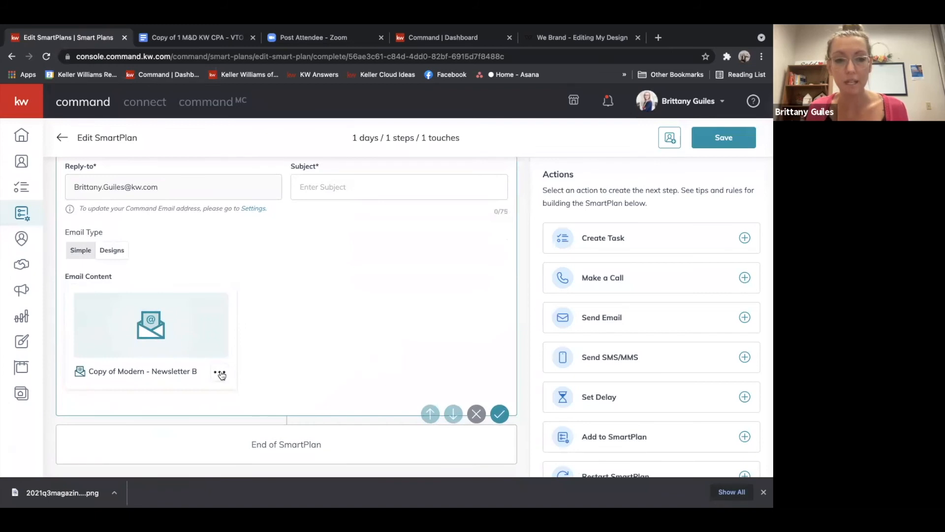
click(326, 188)
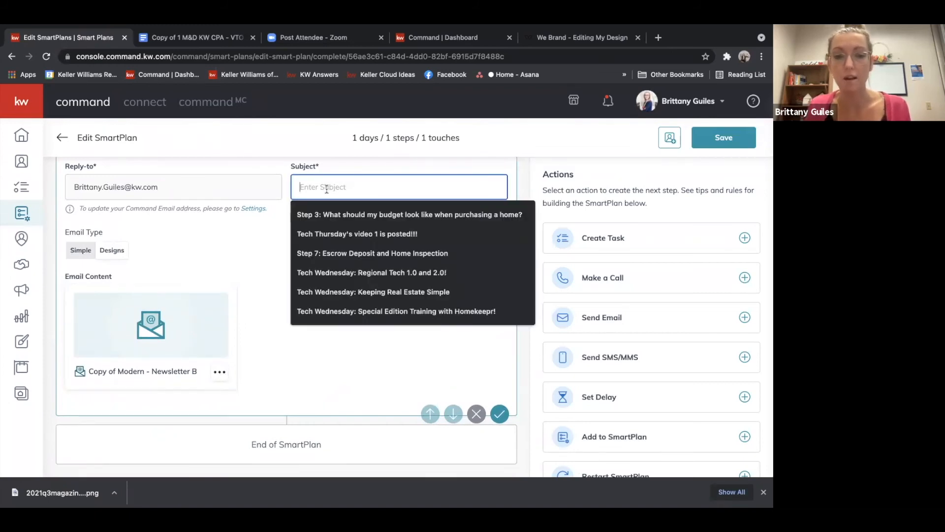
text(e)
key(BackSpace)
text(October Magazine)
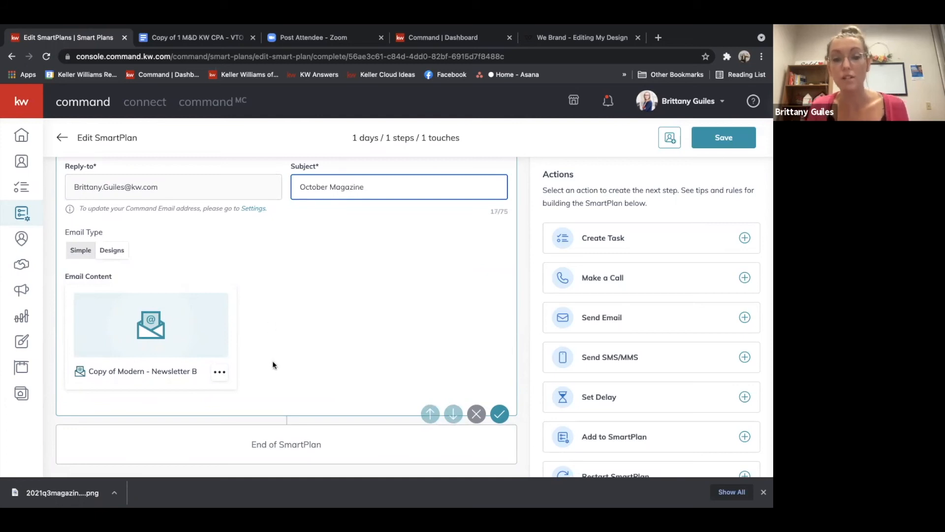
click(273, 364)
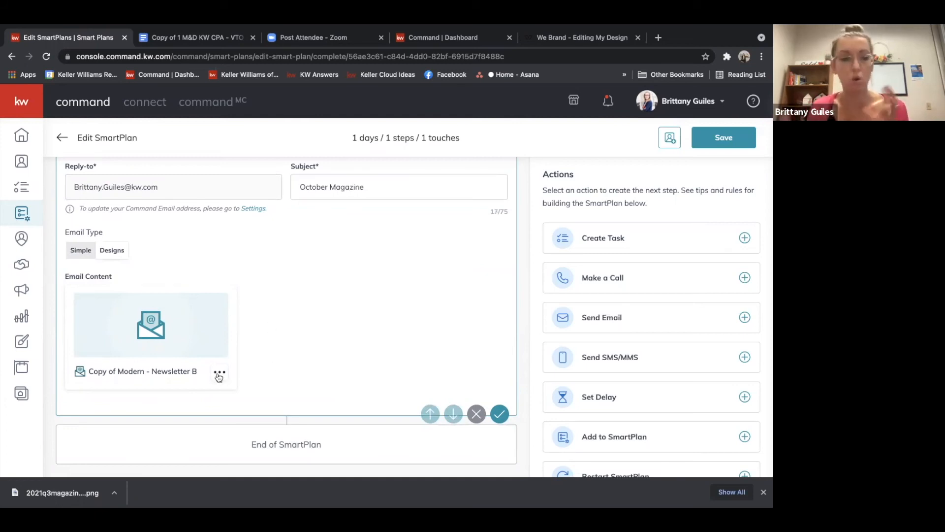
Reopen the email design in the editor to review it, then exit discarding any changes
click(220, 375)
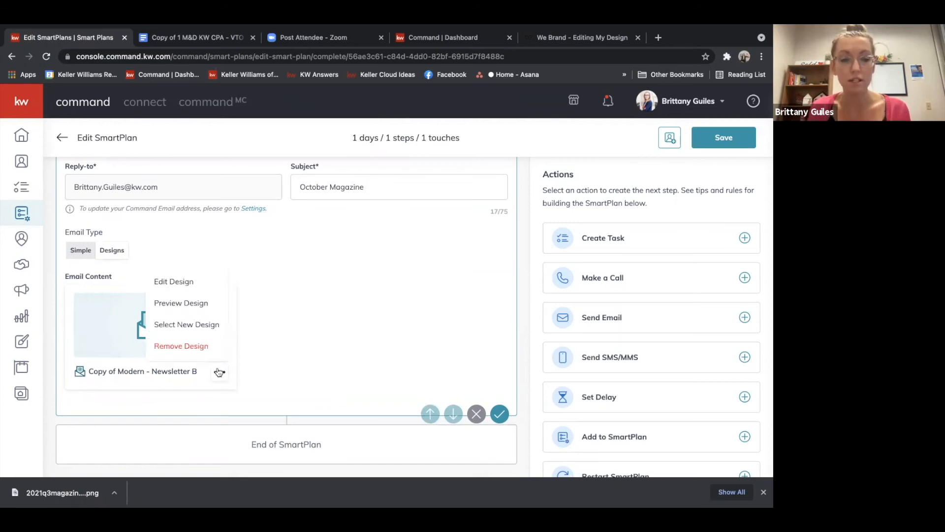
click(187, 285)
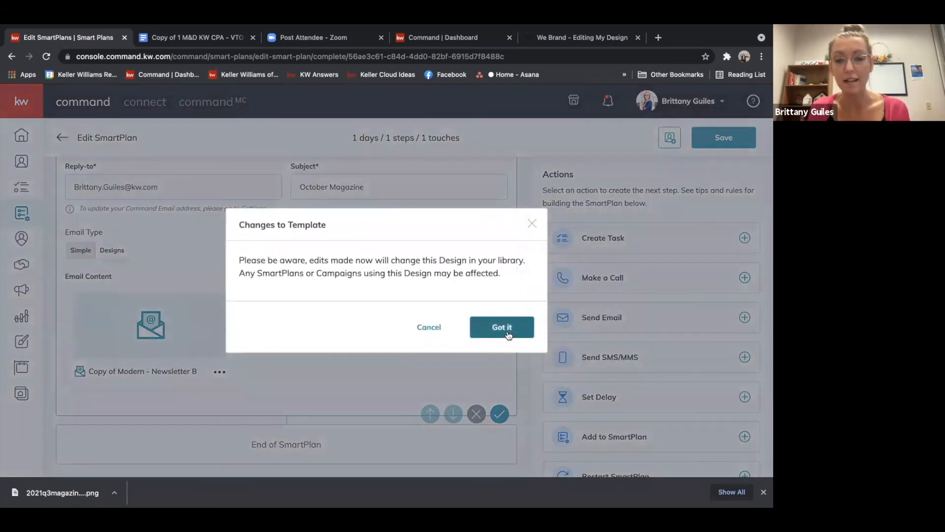
click(502, 327)
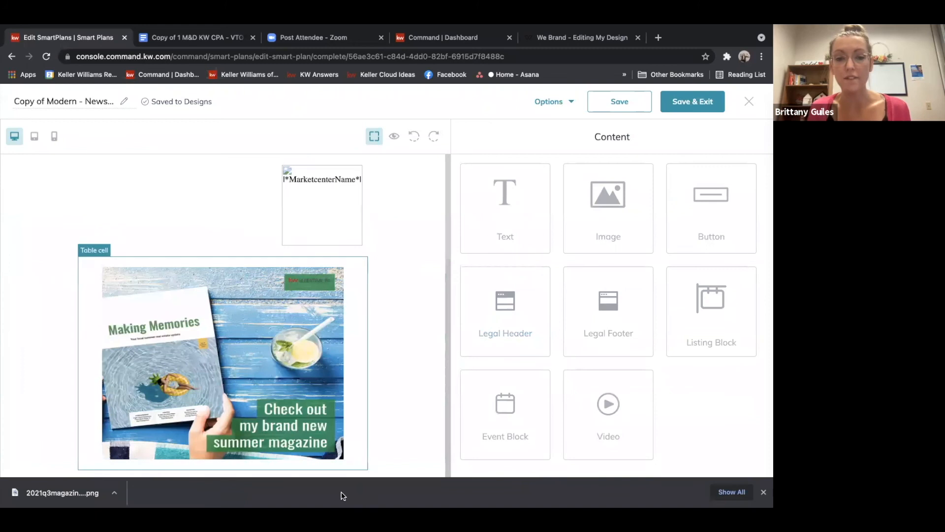
drag(447, 237, 447, 267)
scroll(447, 270, down, 3)
scroll(449, 267, up, 2)
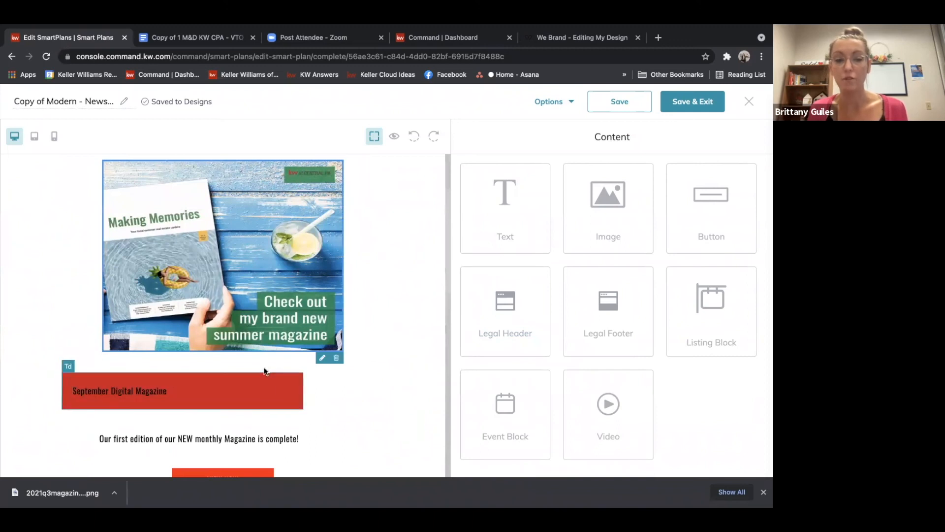
drag(445, 279, 447, 337)
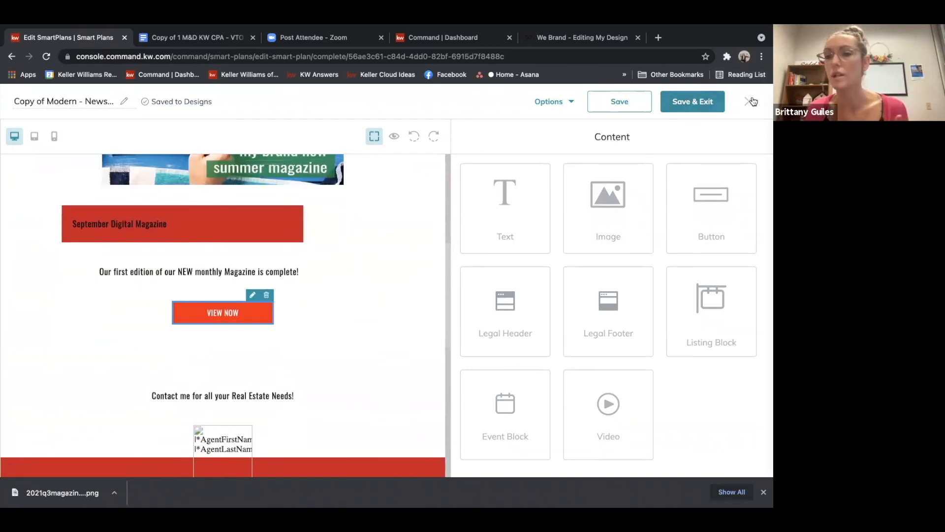
click(751, 101)
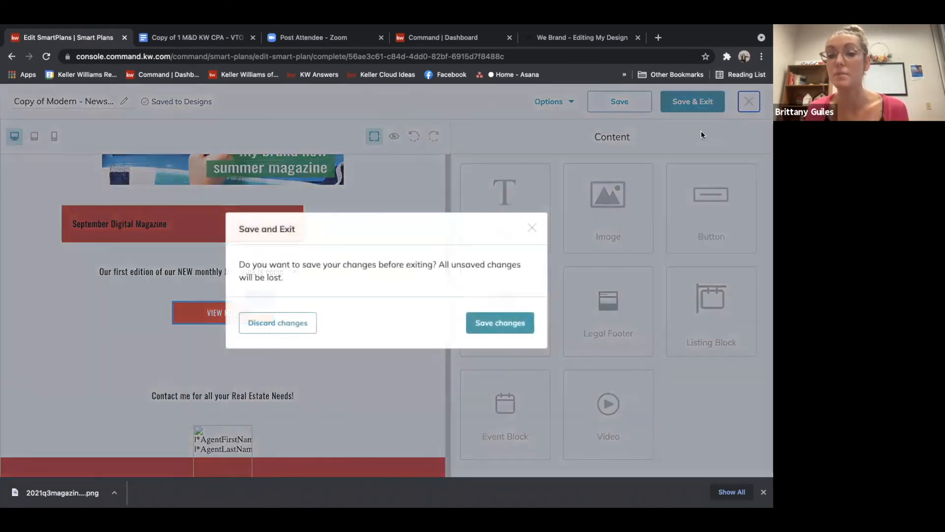
click(301, 324)
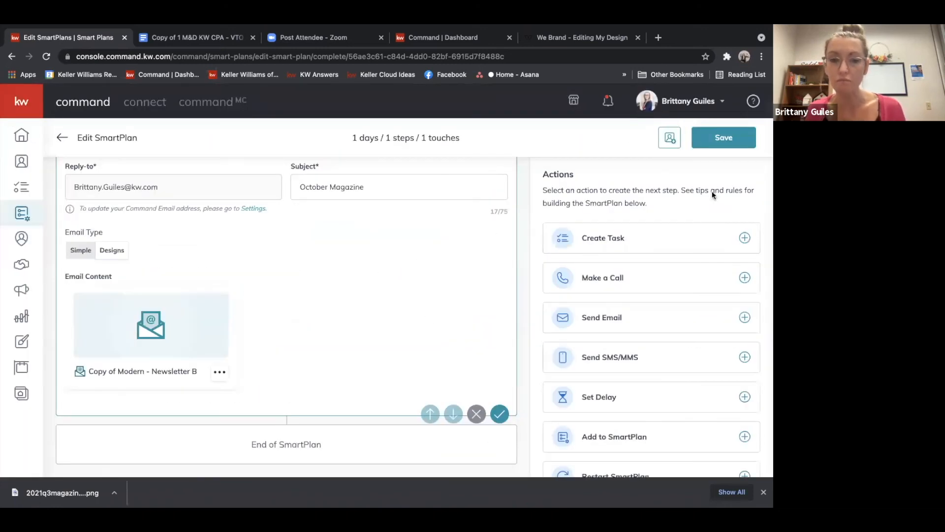
Save the SmartPlan's unsaved changes, closing the add-clients dialog that follows
click(670, 139)
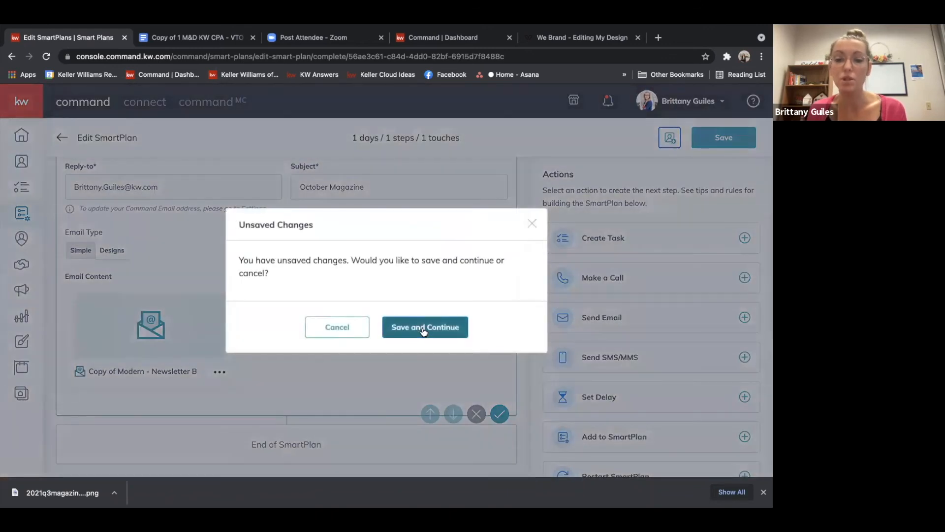
click(423, 330)
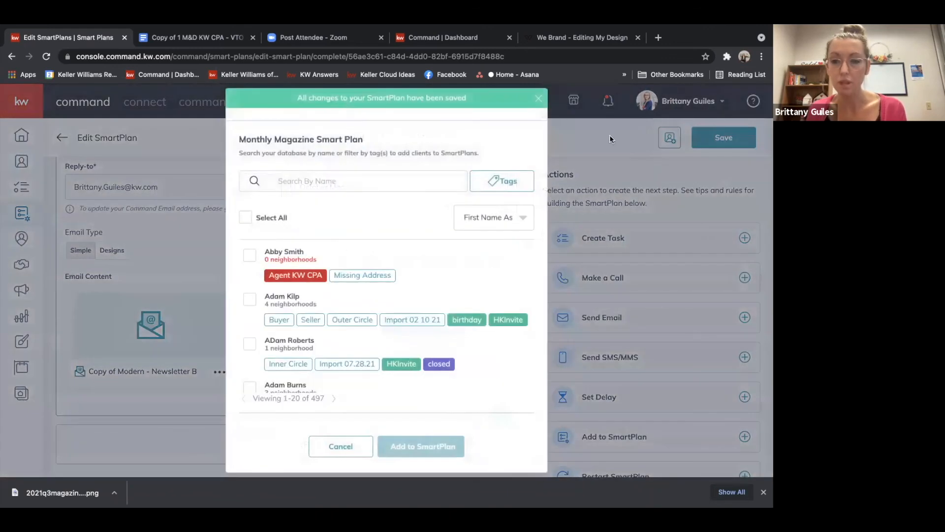
click(538, 100)
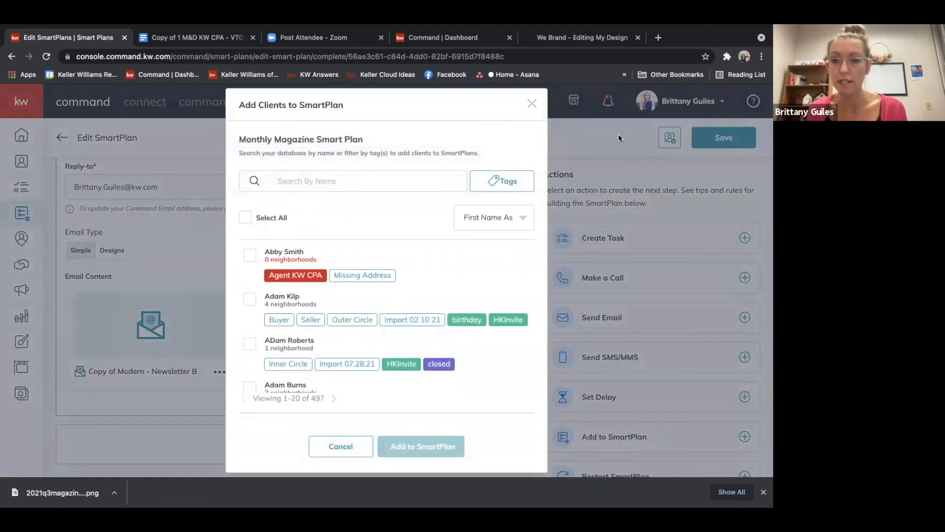
click(356, 443)
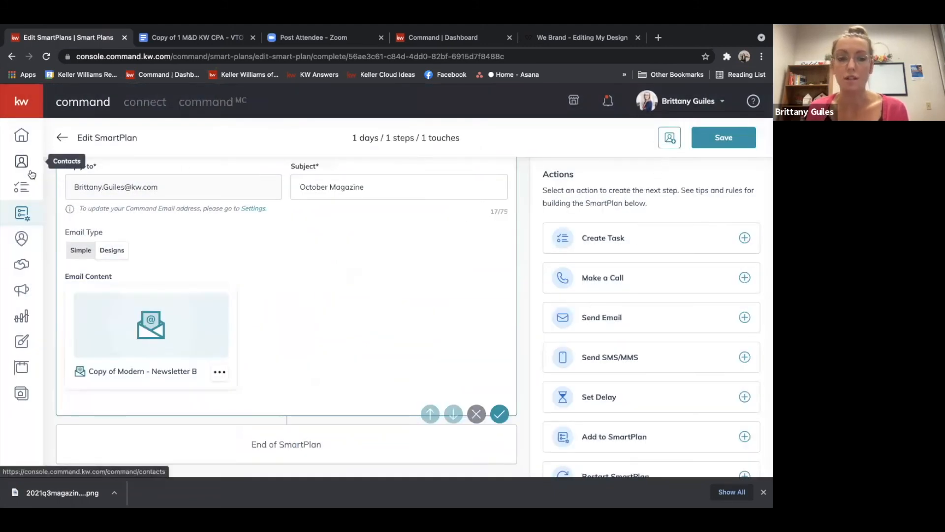
Search contacts by first name and select the matching contact to add to the Monthly Magazine SmartPlan
click(669, 137)
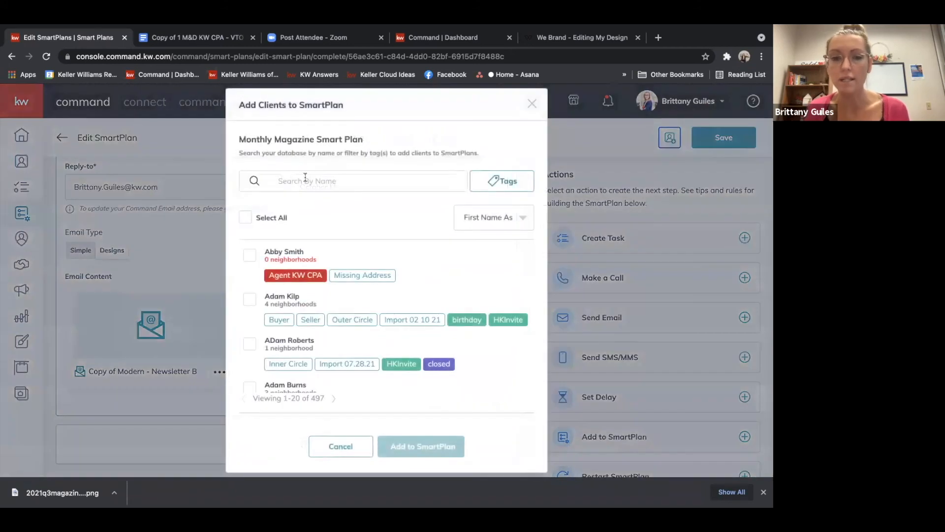
click(305, 179)
text(ben)
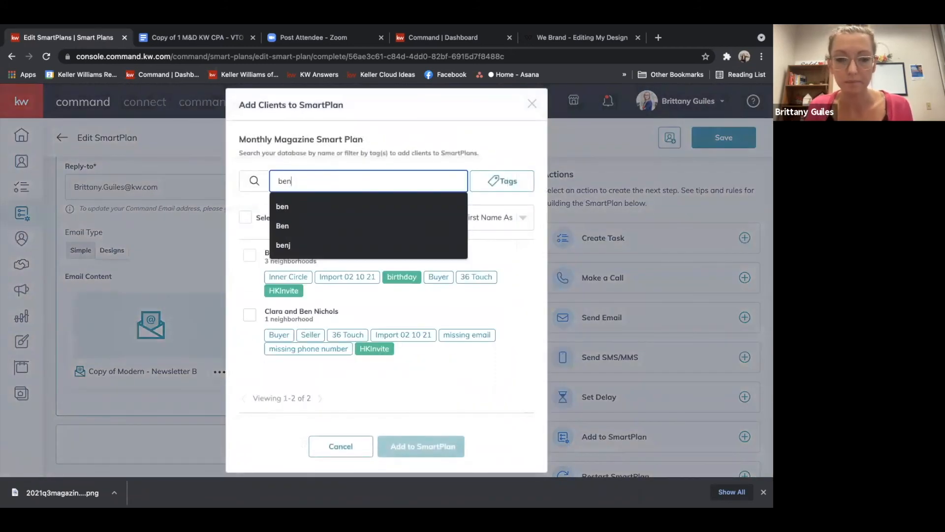
click(358, 266)
click(248, 258)
click(427, 437)
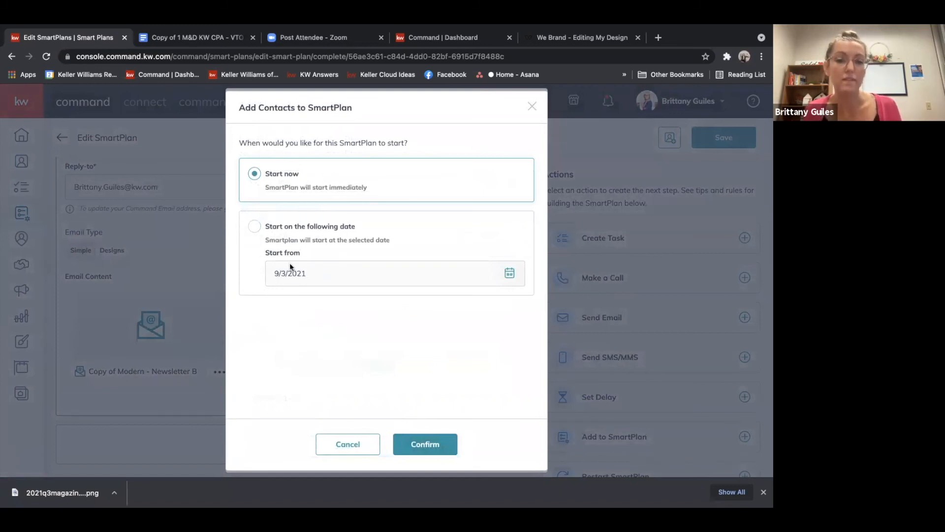
click(255, 227)
click(360, 275)
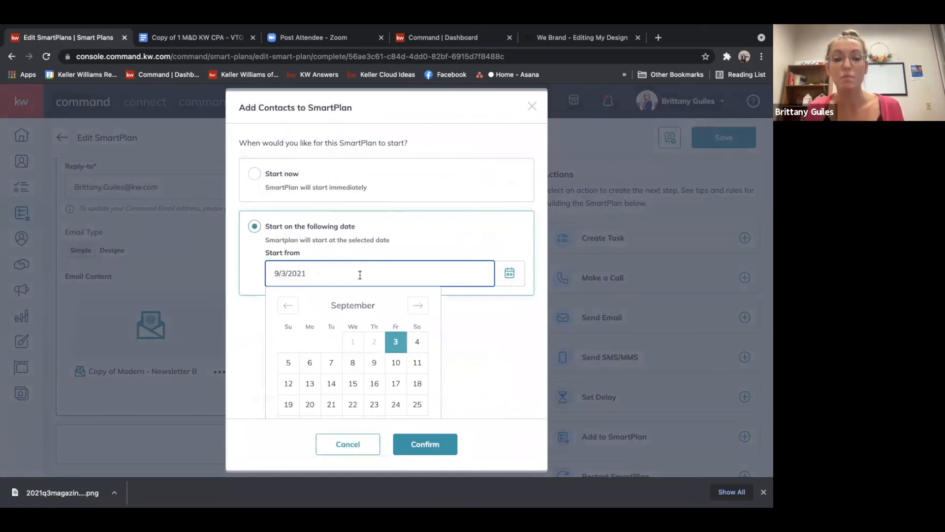
click(310, 363)
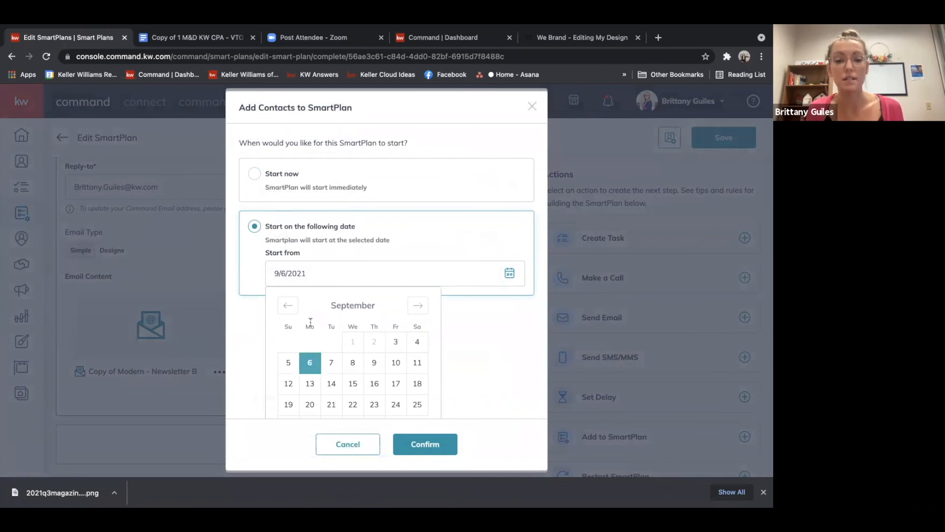
Choose to start the SmartPlan now and confirm subscribing the contact
click(277, 185)
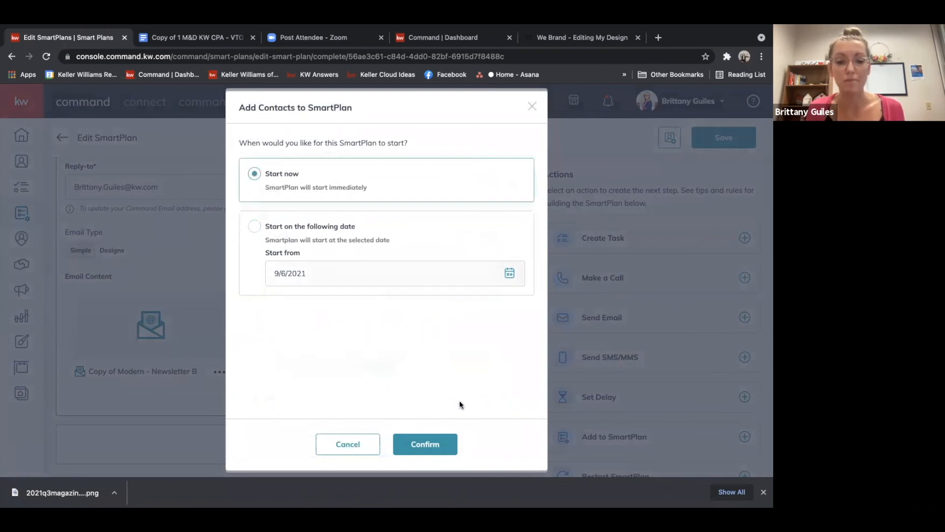
click(436, 452)
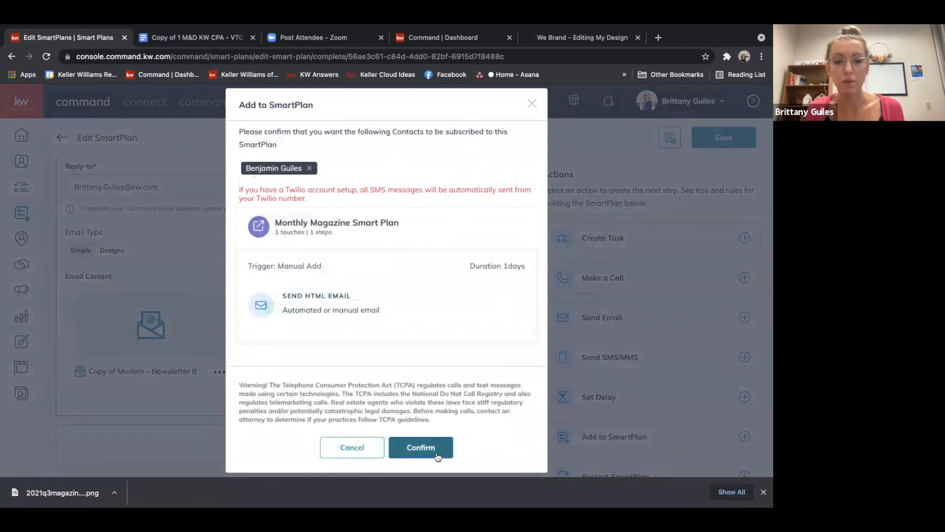
click(436, 449)
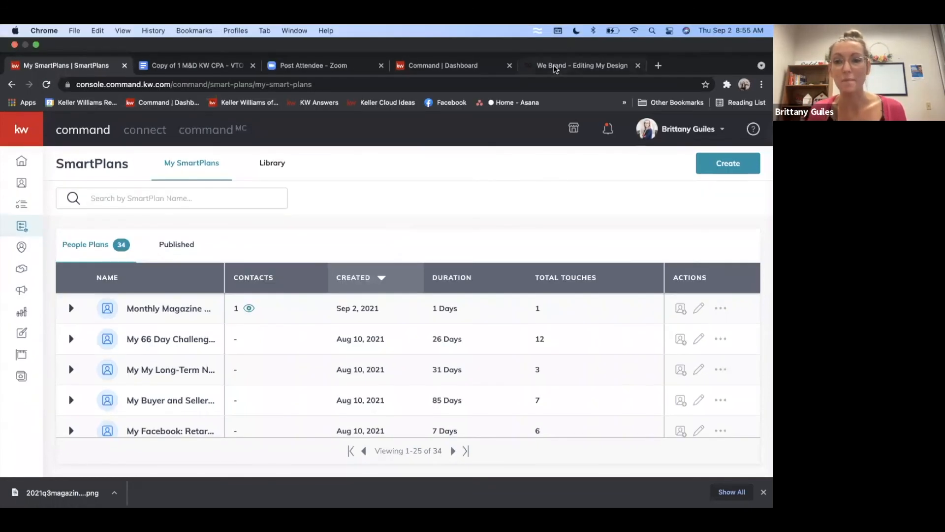
Switch to the We Brand tab and open the copied viewer.webrand.com magazine link
click(551, 69)
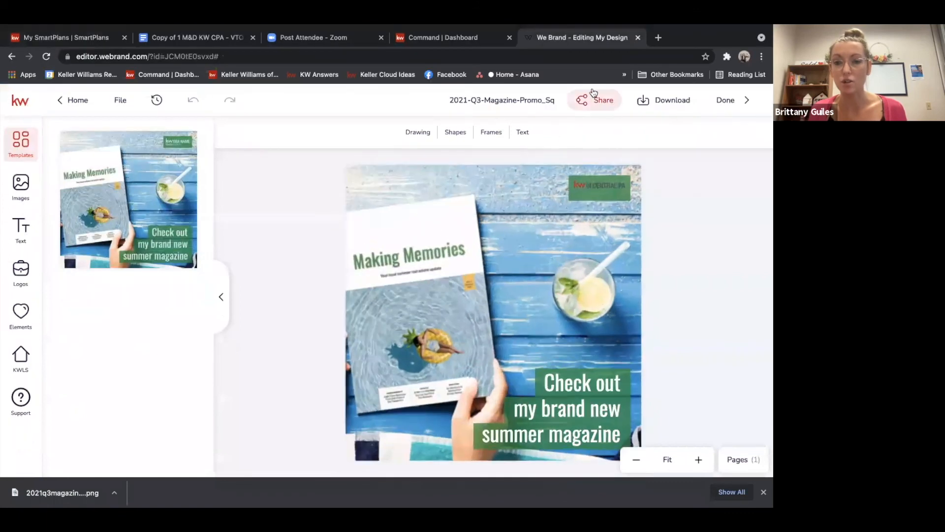
right_click(415, 56)
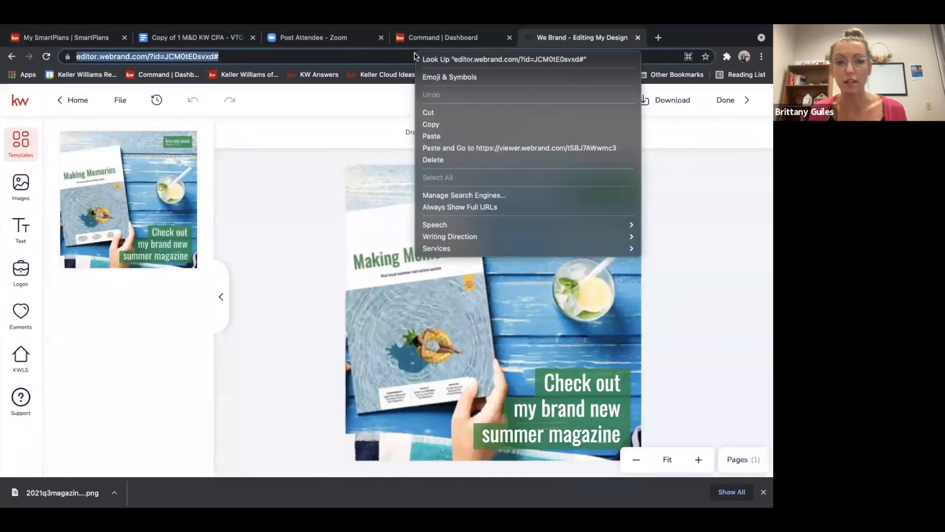
click(435, 135)
key(Return)
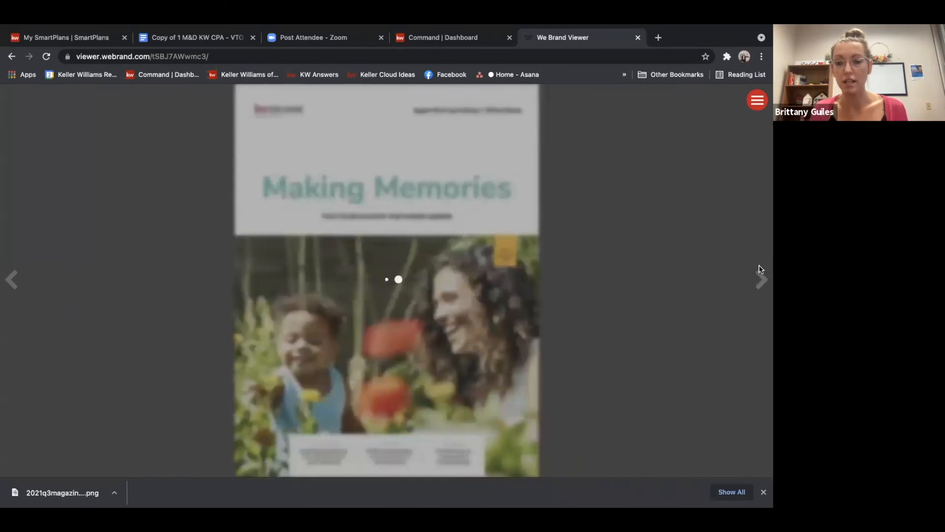
Page through the digital magazine's spreads in the viewer
click(761, 279)
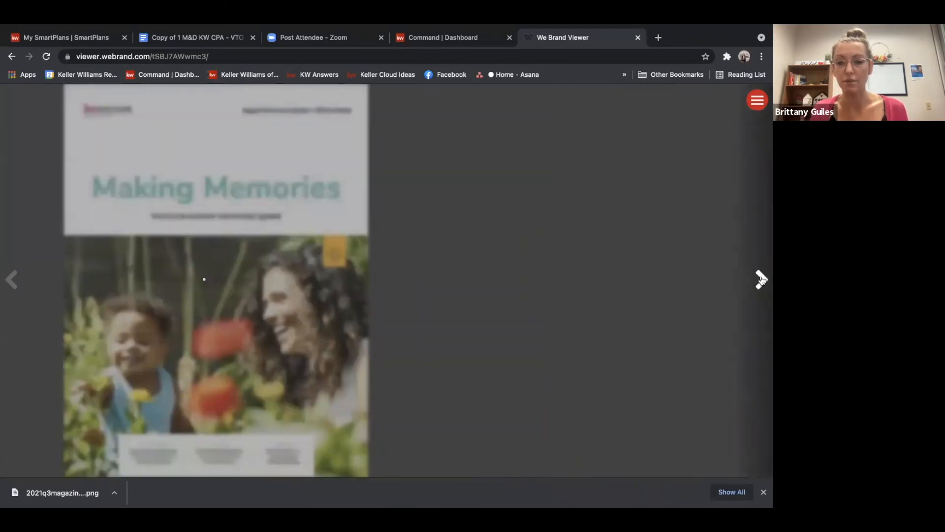
click(762, 279)
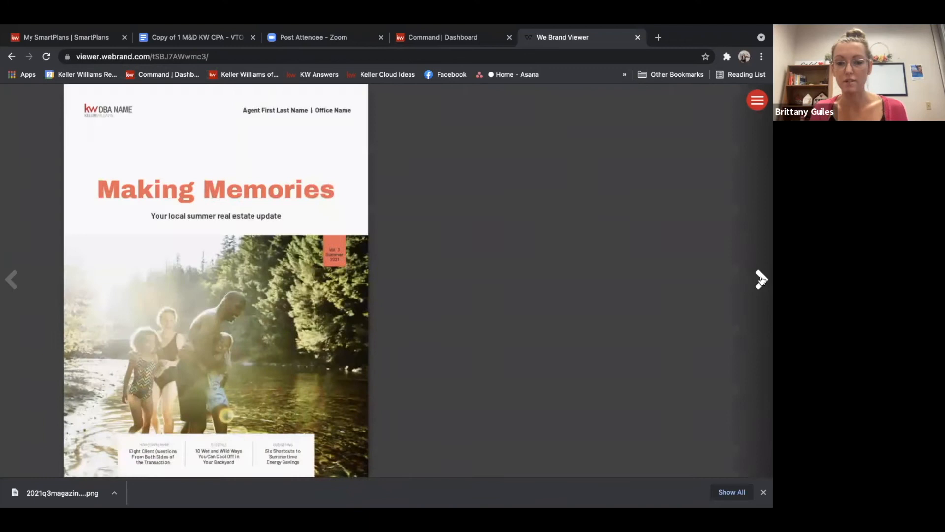
click(762, 279)
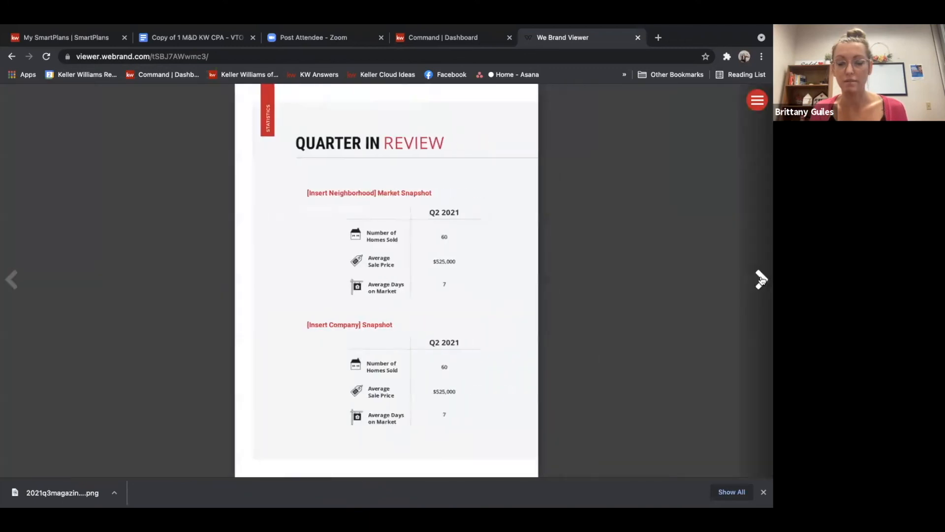
click(761, 279)
click(761, 280)
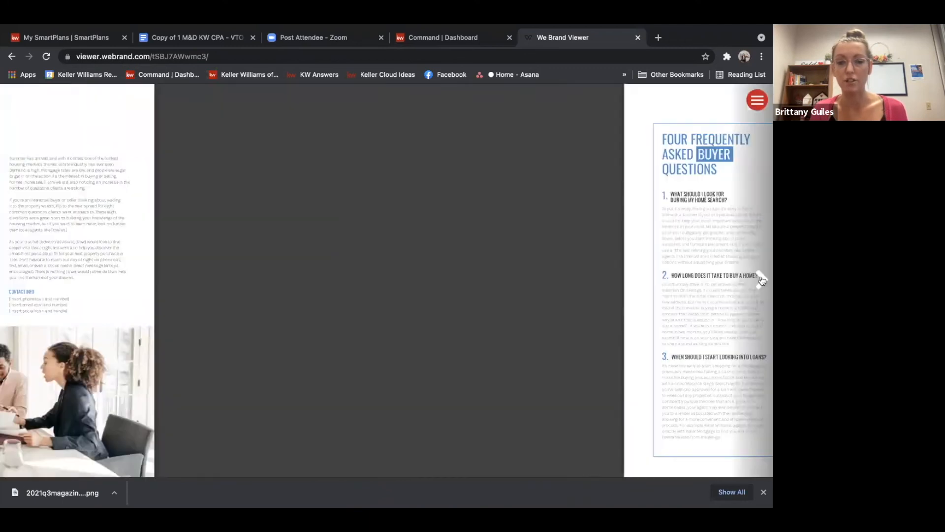
click(762, 279)
click(761, 279)
click(762, 279)
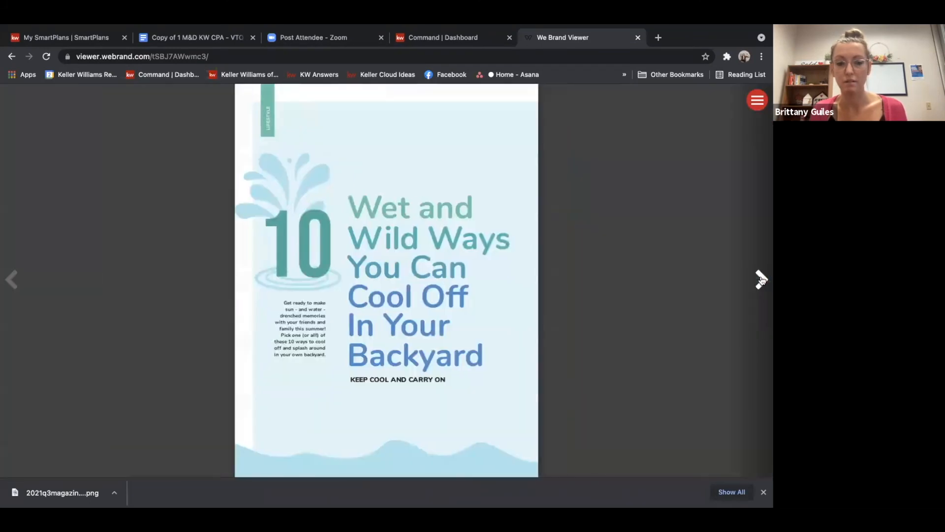
click(761, 279)
click(762, 279)
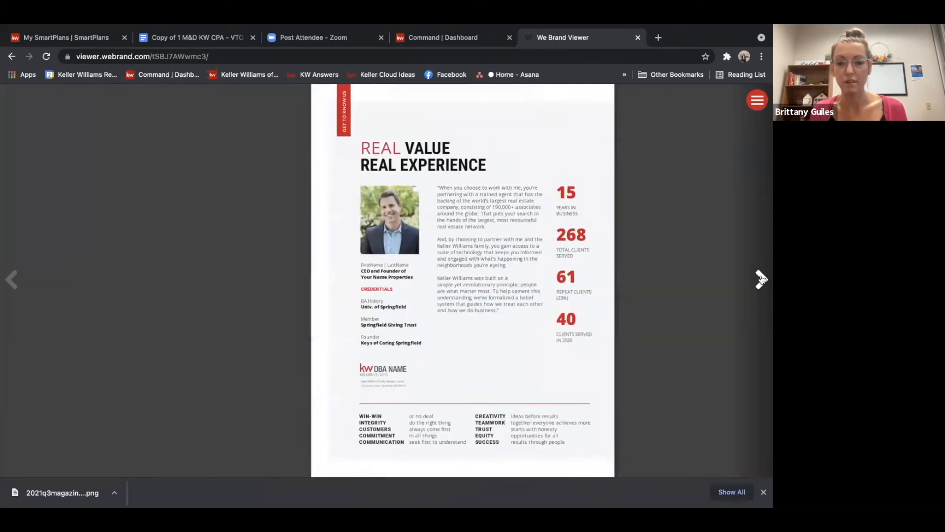
click(762, 279)
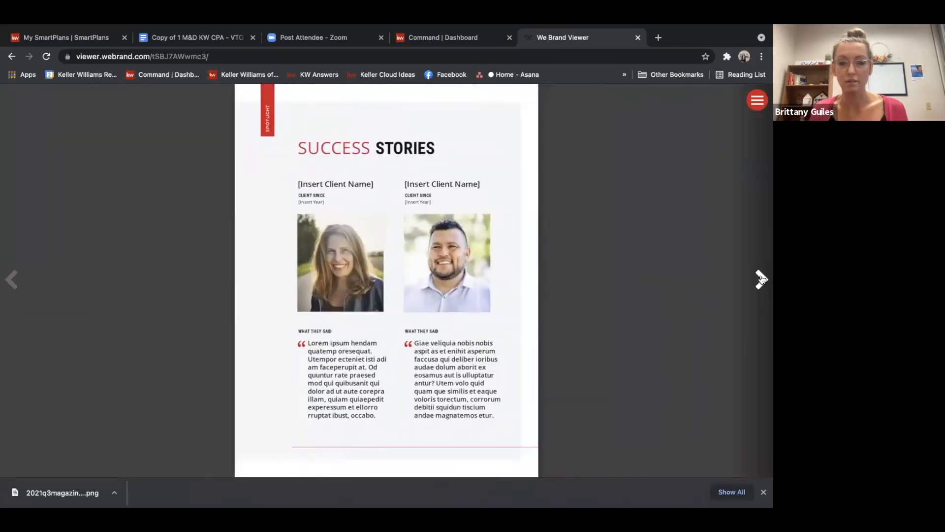
click(11, 279)
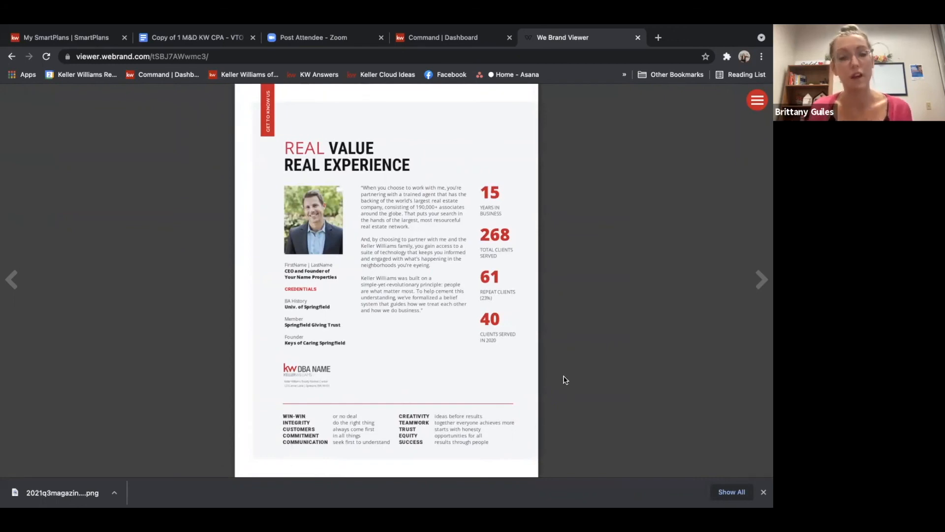
click(761, 279)
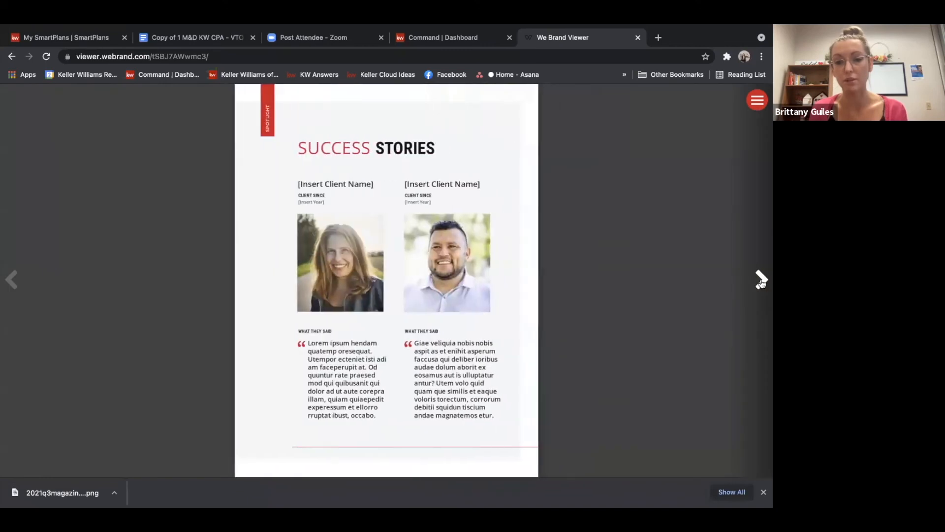
click(761, 279)
click(762, 280)
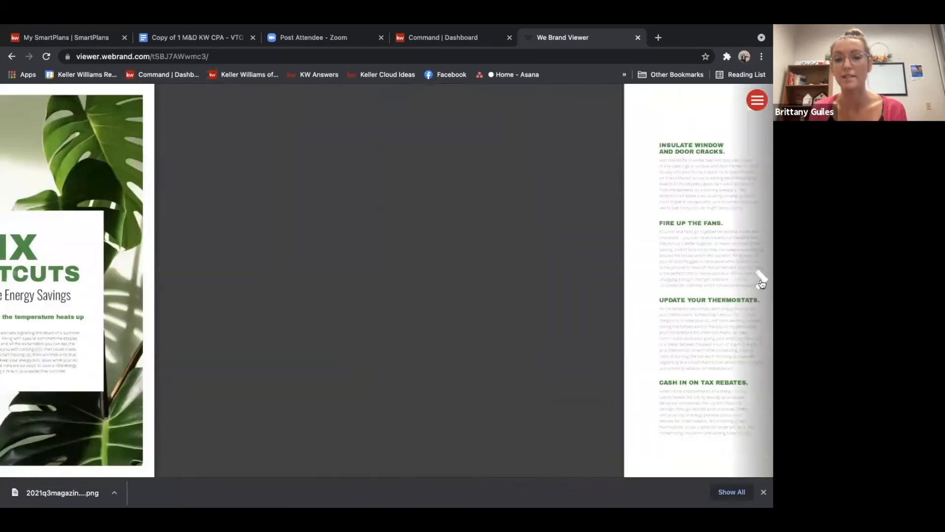
click(762, 279)
click(761, 280)
click(762, 280)
click(761, 280)
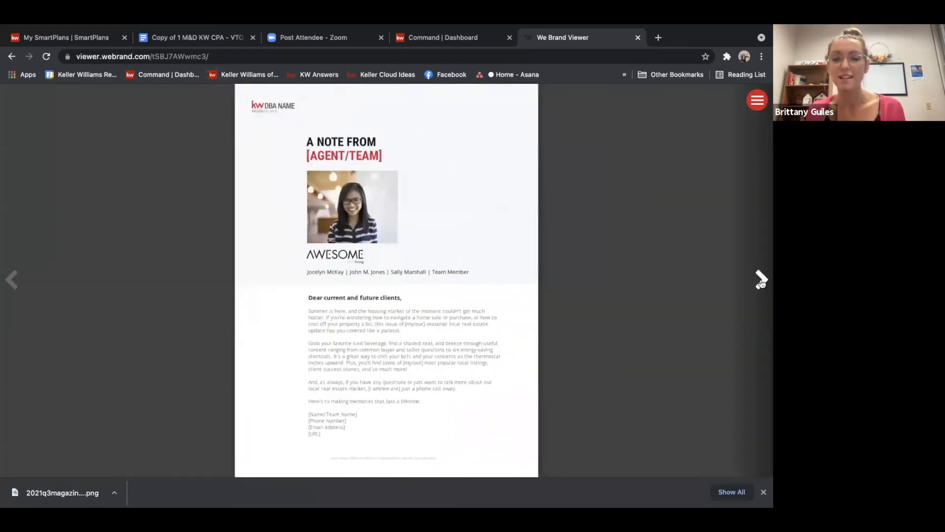
click(761, 280)
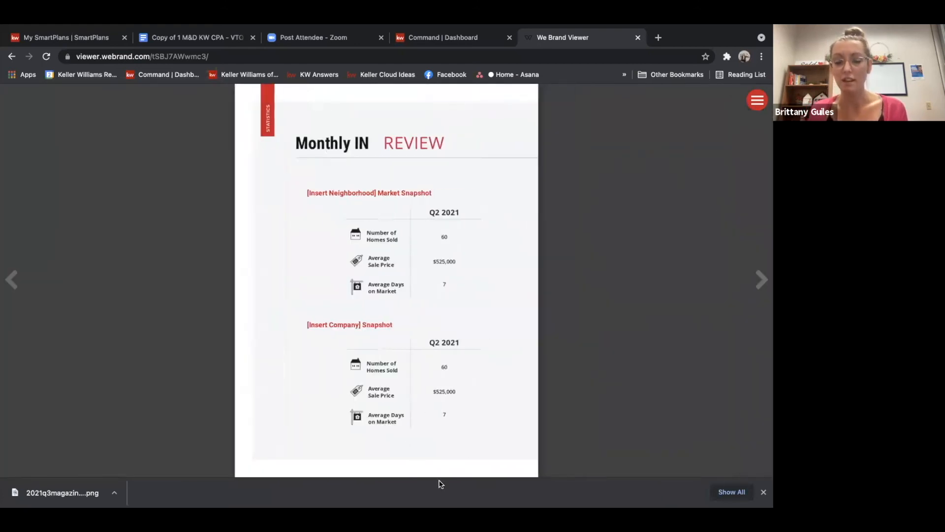